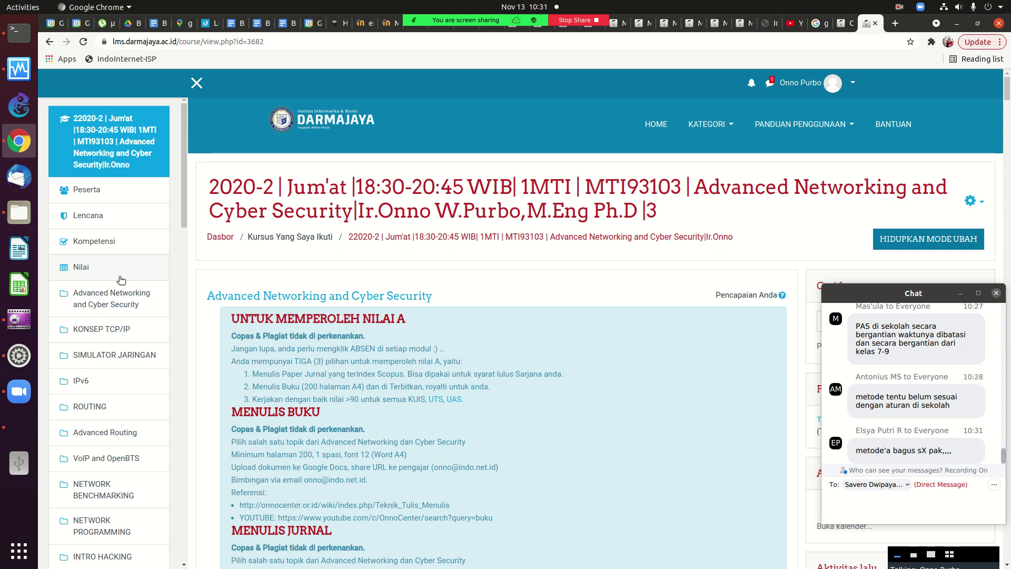
Browse the Nilai grader report of all quiz grades, then open one student's User report.
click(79, 272)
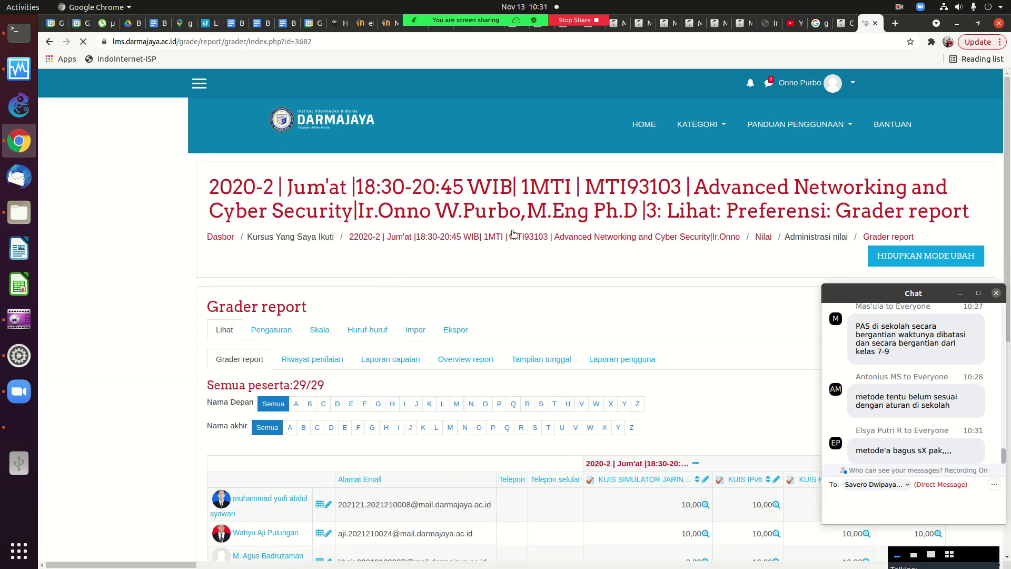
scroll(1001, 155, down, 2)
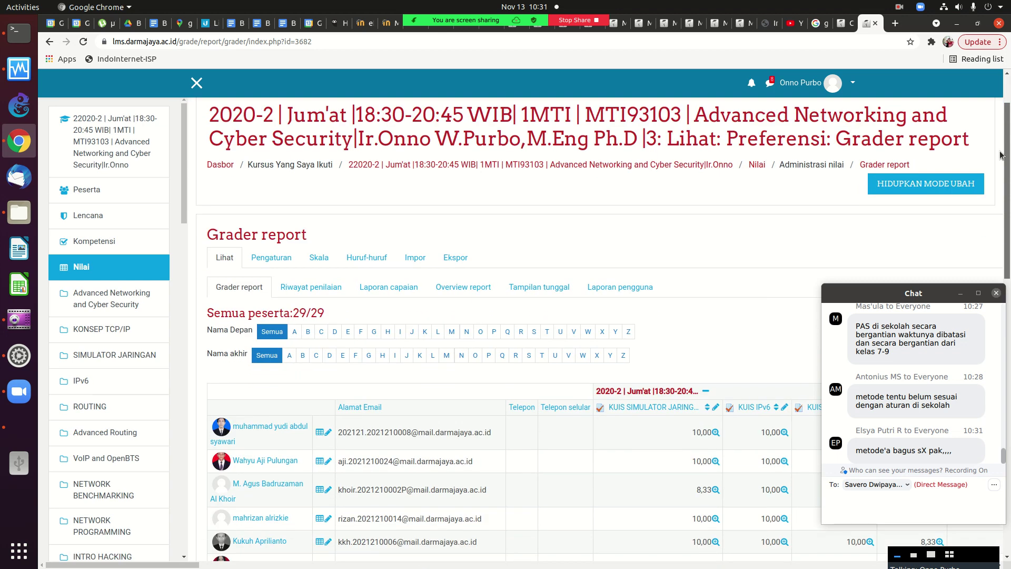
scroll(1001, 155, down, 3)
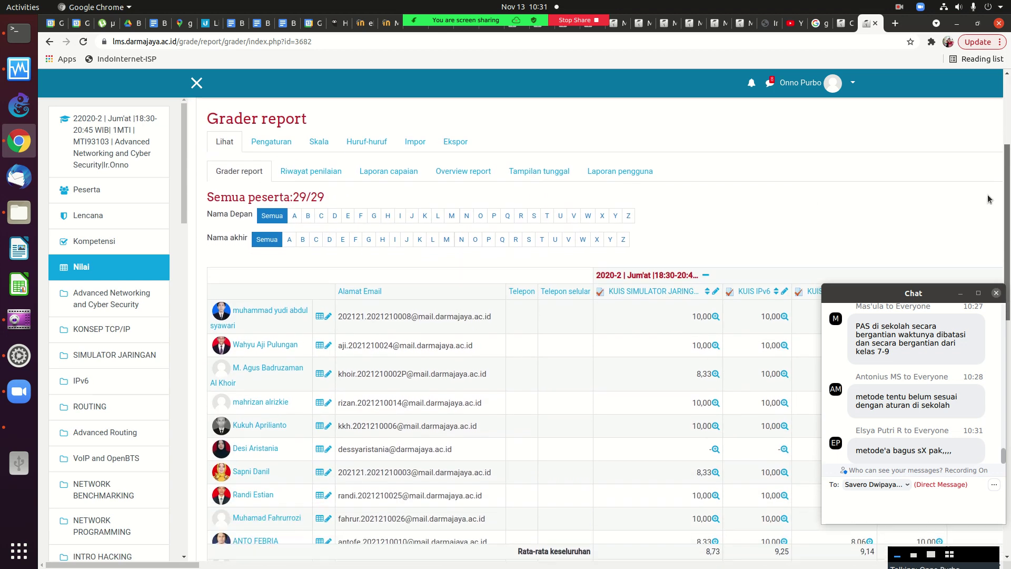
scroll(983, 209, down, 1)
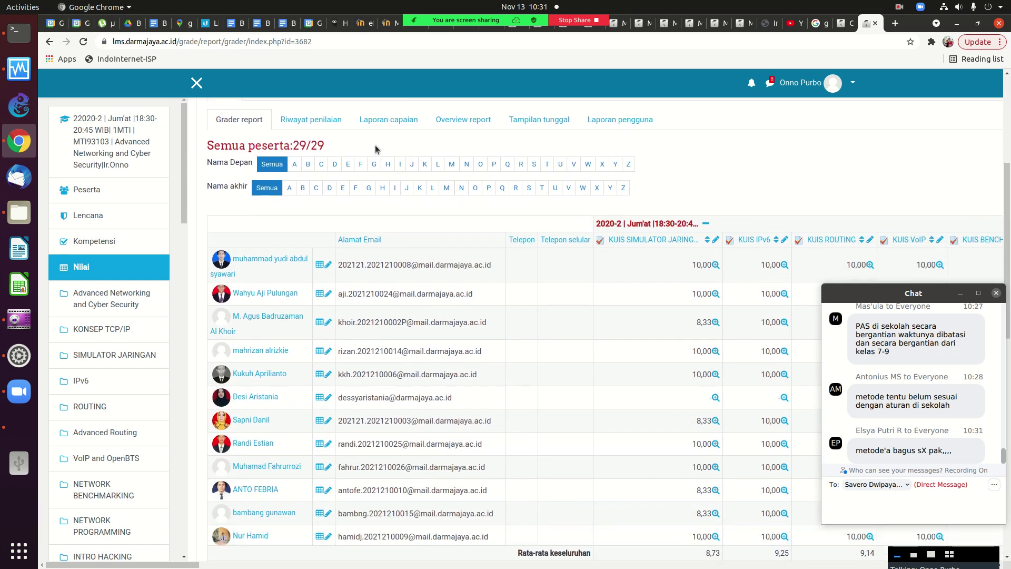
scroll(863, 273, down, 3)
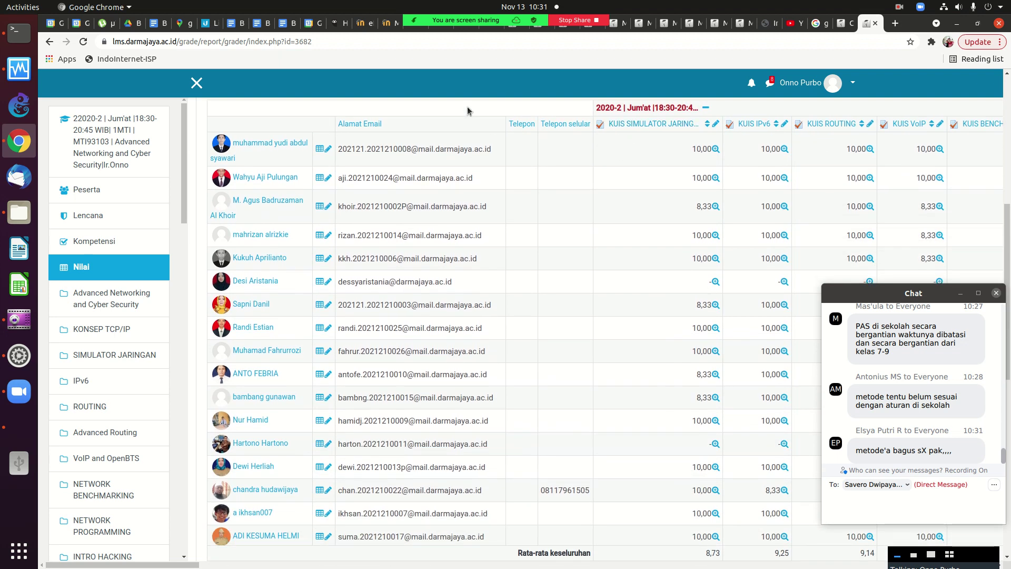
scroll(467, 106, right, 10)
scroll(466, 107, right, 10)
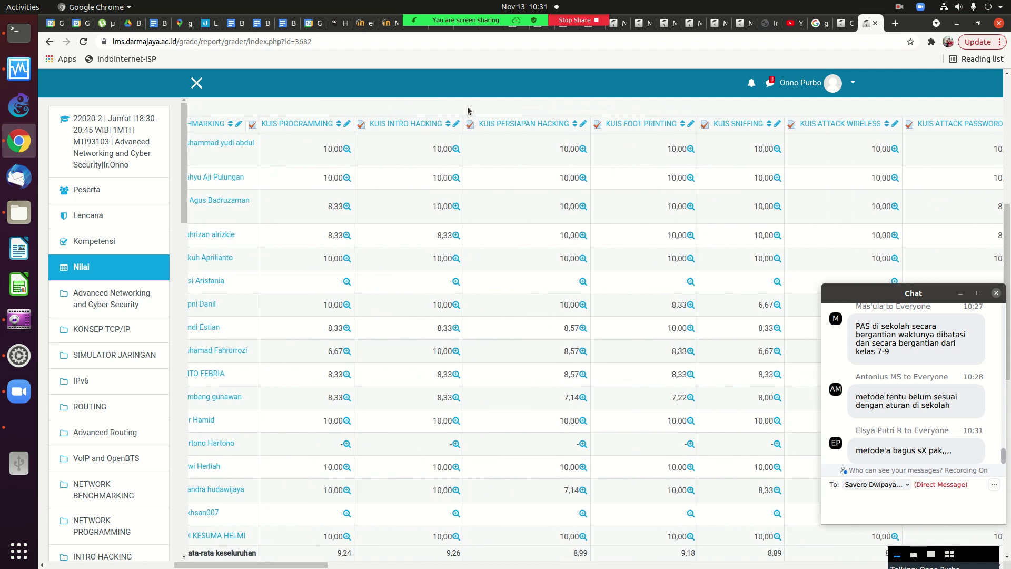
scroll(468, 111, right, 10)
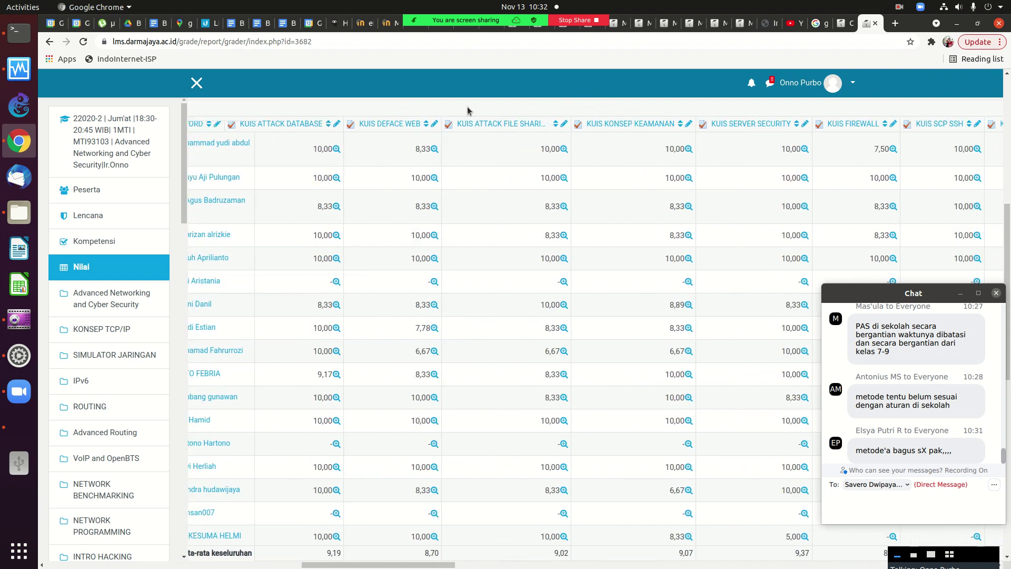
scroll(467, 106, left, 5)
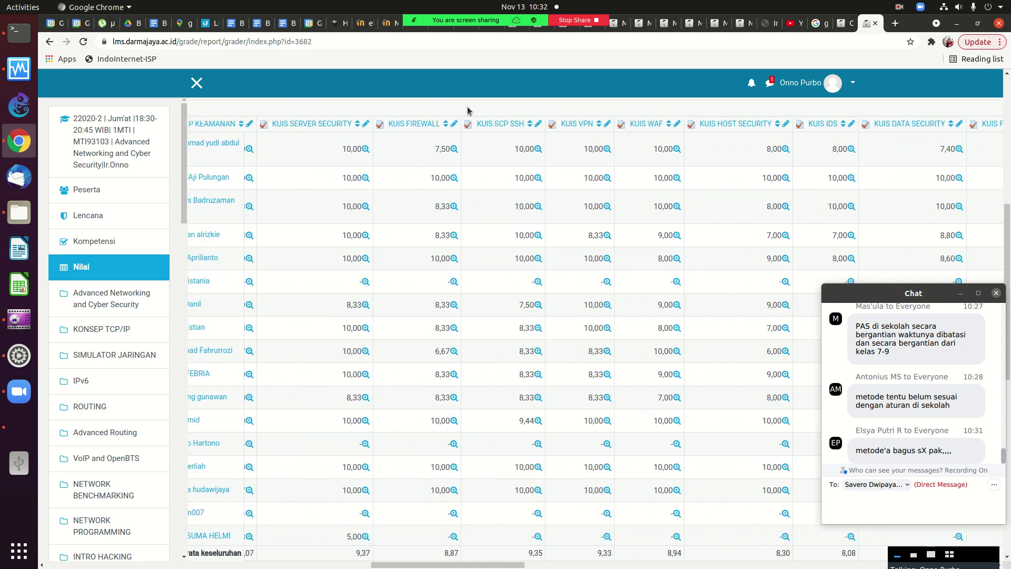
scroll(466, 107, left, 10)
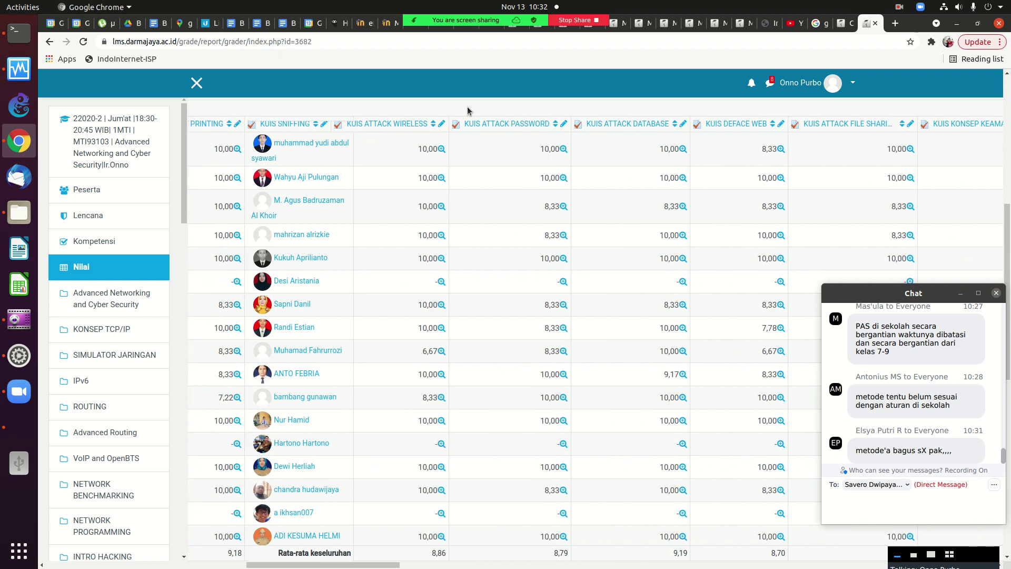
scroll(467, 106, left, 5)
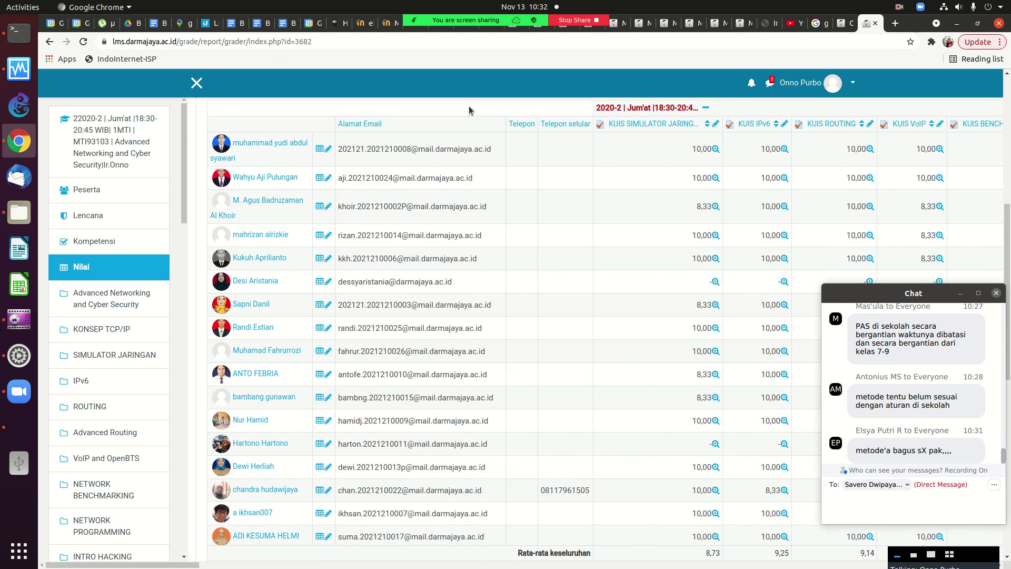
drag(1003, 217, 1005, 240)
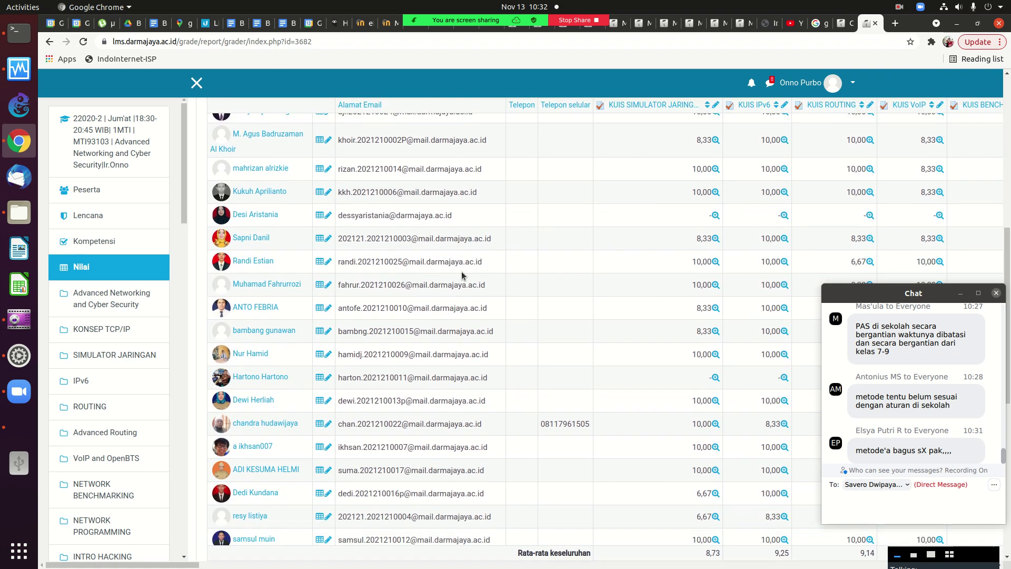
click(245, 401)
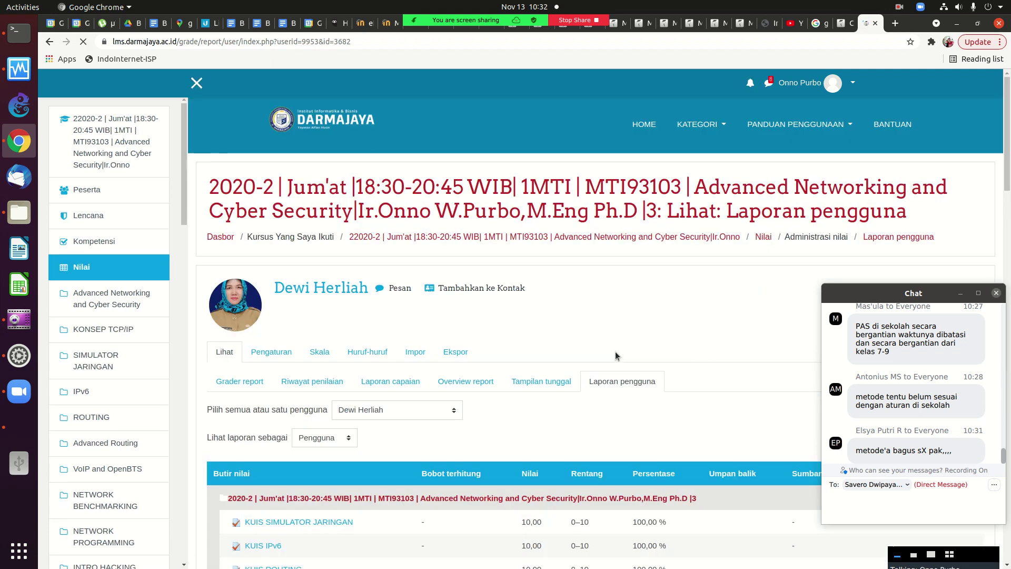
Open the student's UAS quiz attempt review, graded 9,50 out of 10,00 (95%).
drag(1000, 167, 991, 272)
scroll(324, 366, down, 7)
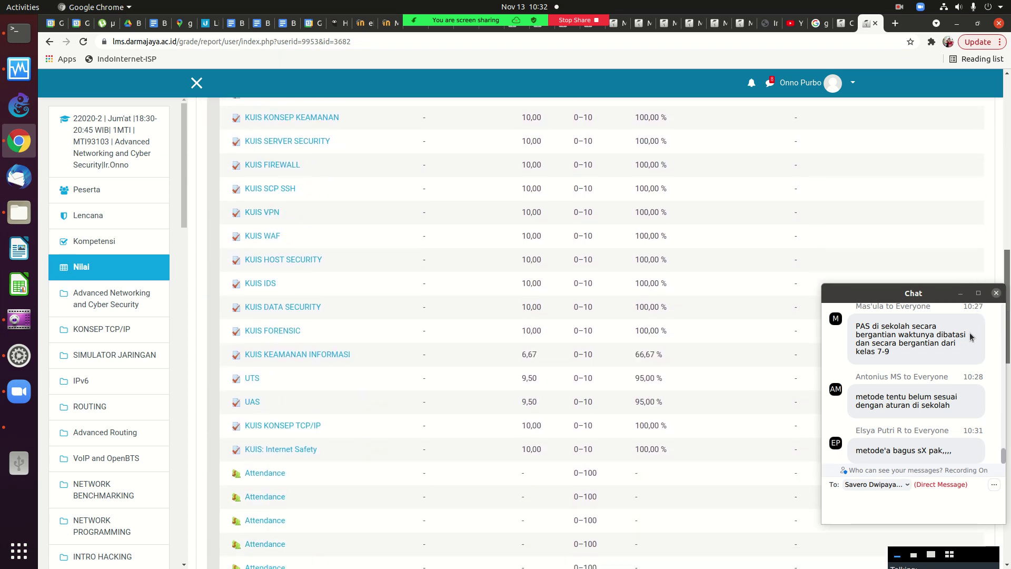
click(253, 379)
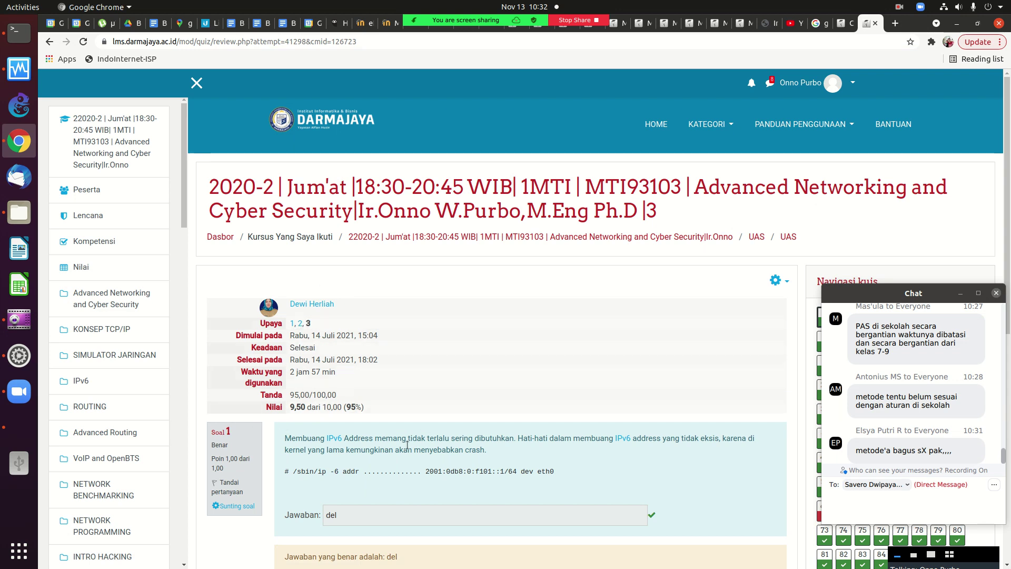
View the student's first, second and third UAS attempts under Upaya.
scroll(407, 438, down, 5)
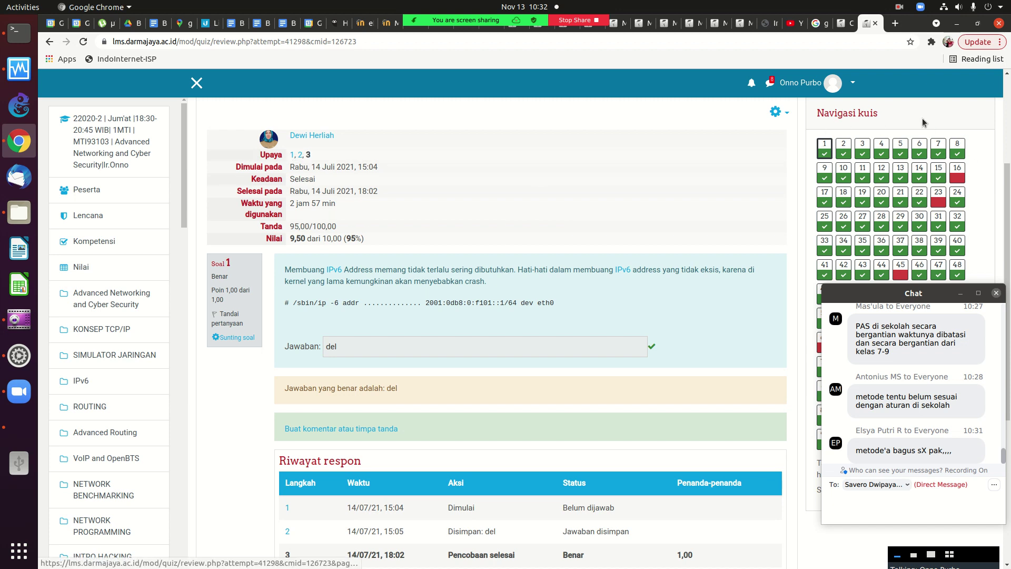
click(293, 156)
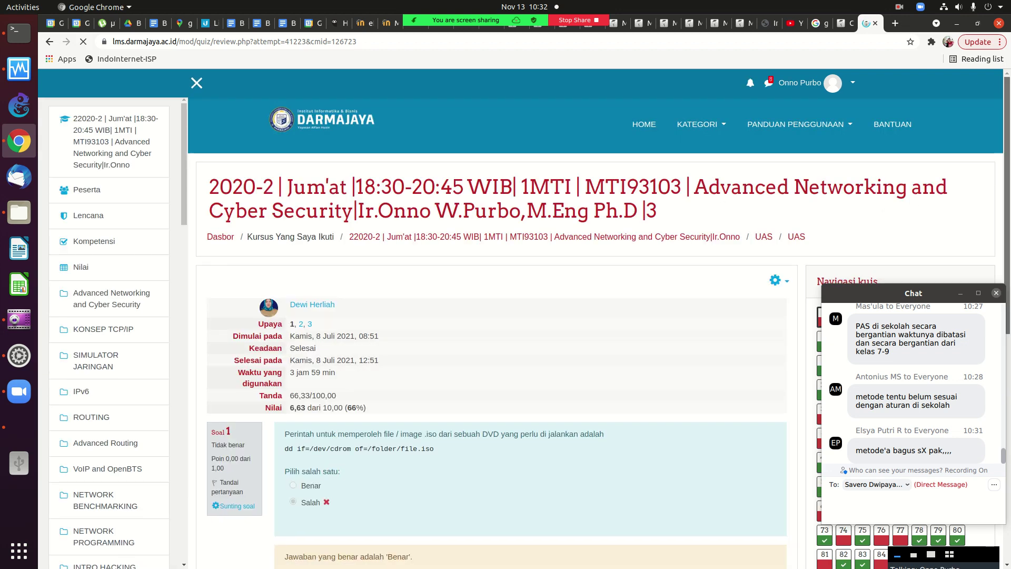
scroll(1010, 219, down, 4)
scroll(1010, 219, down, 1)
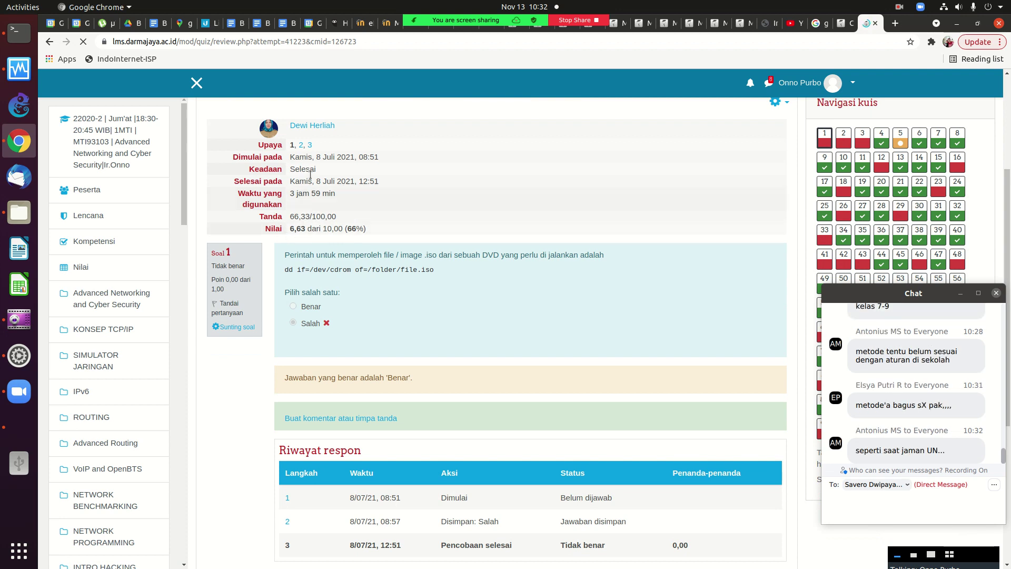
click(302, 147)
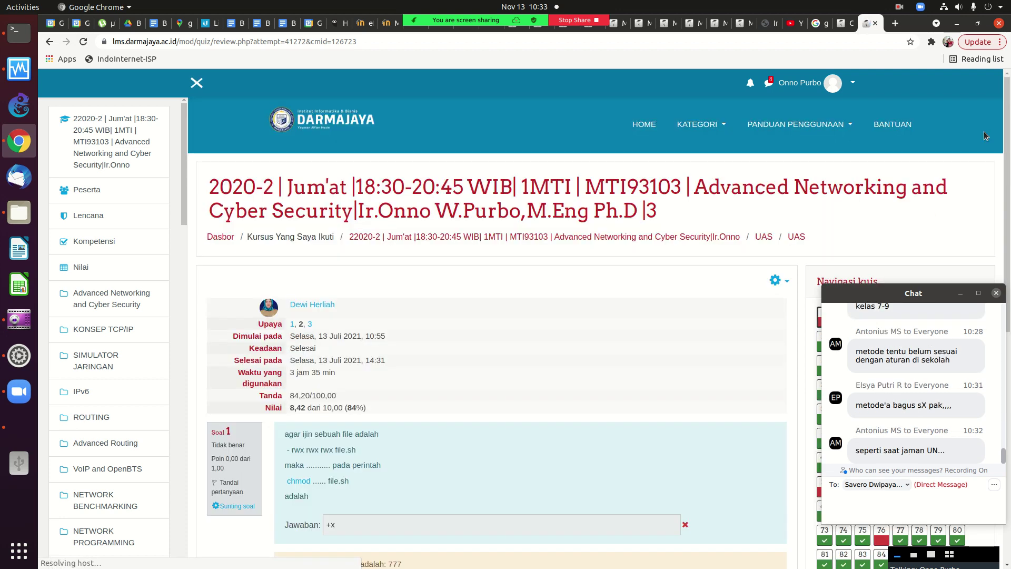
drag(1006, 166, 1006, 271)
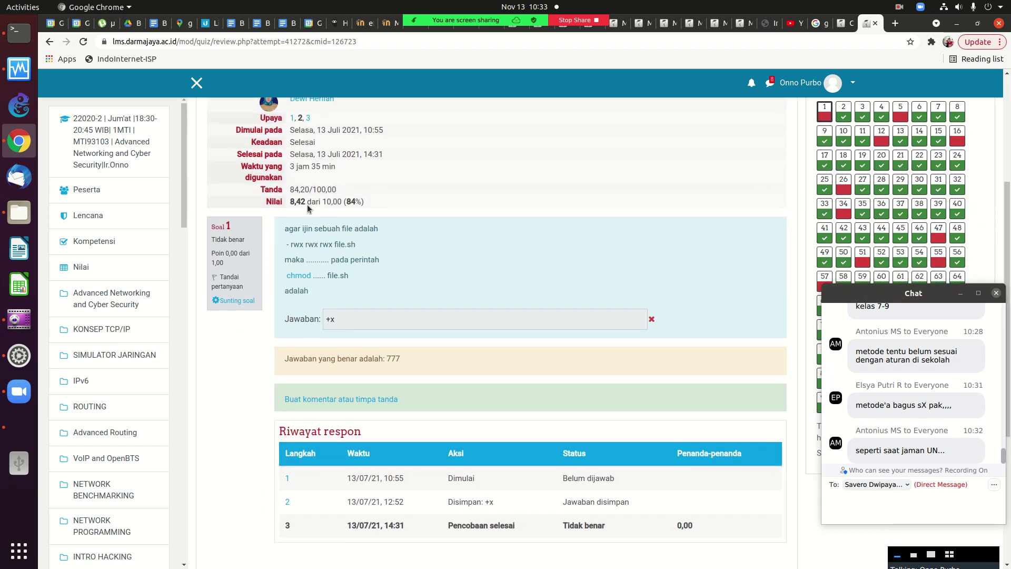
click(306, 115)
Go back to the second attempt's review, then return to the Nilai grade report.
drag(1007, 197, 1008, 260)
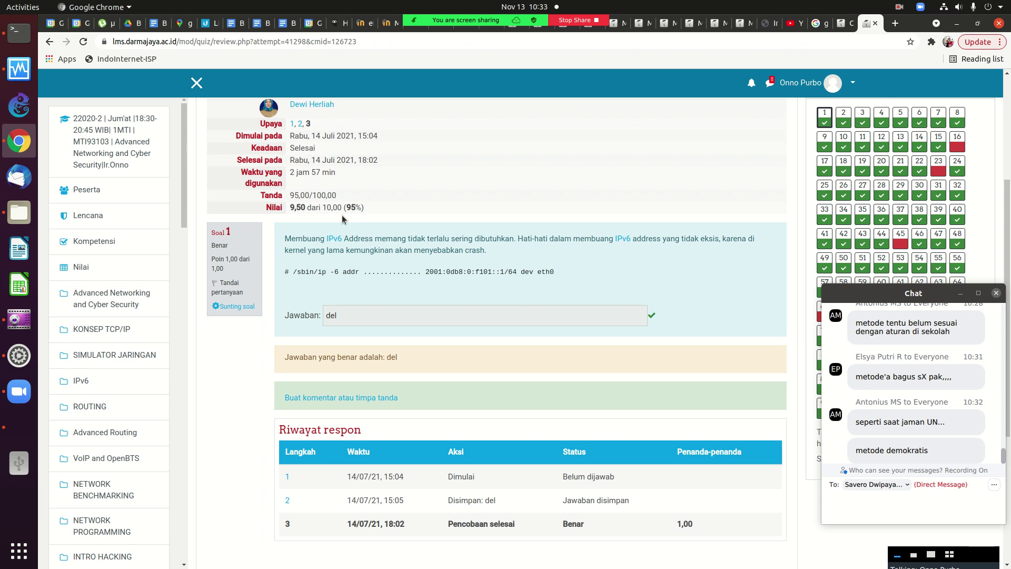
scroll(1008, 232, up, 2)
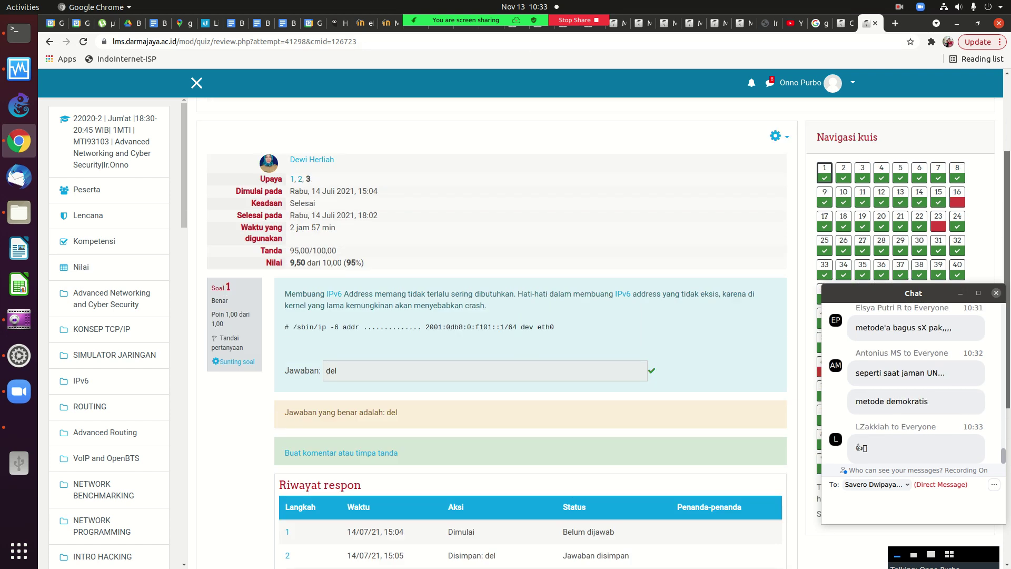
scroll(1001, 232, up, 5)
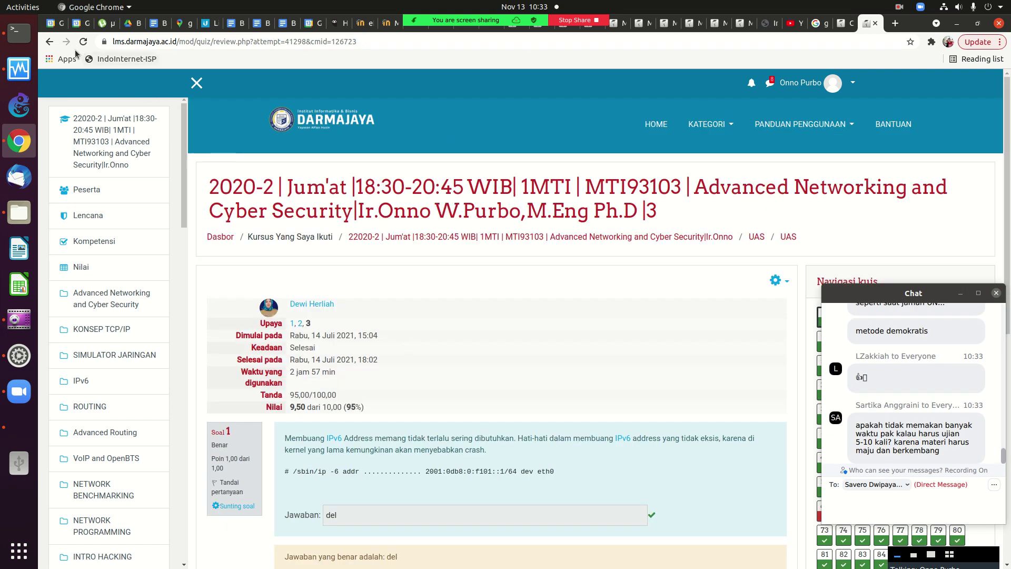
click(49, 42)
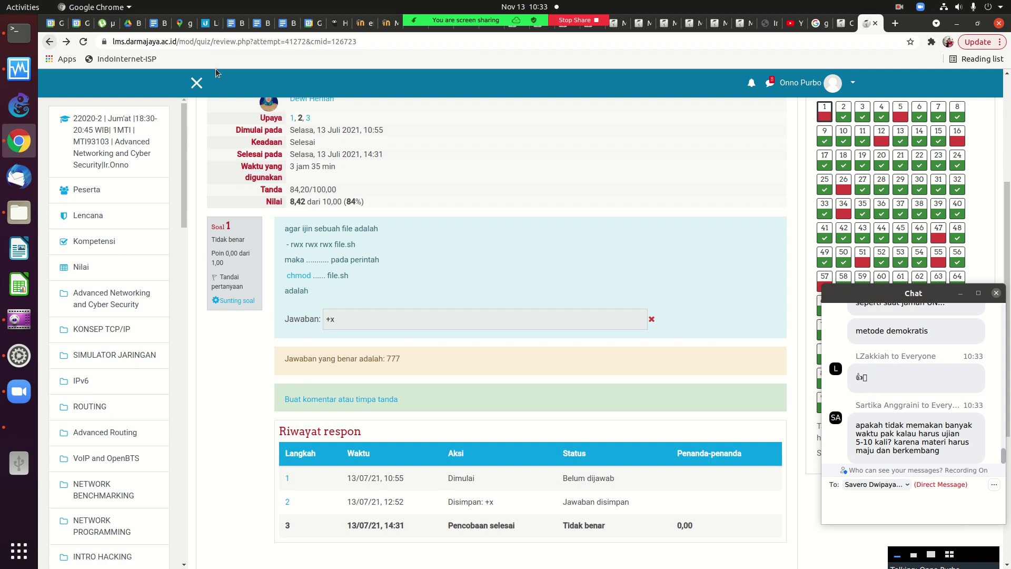
scroll(1003, 263, up, 4)
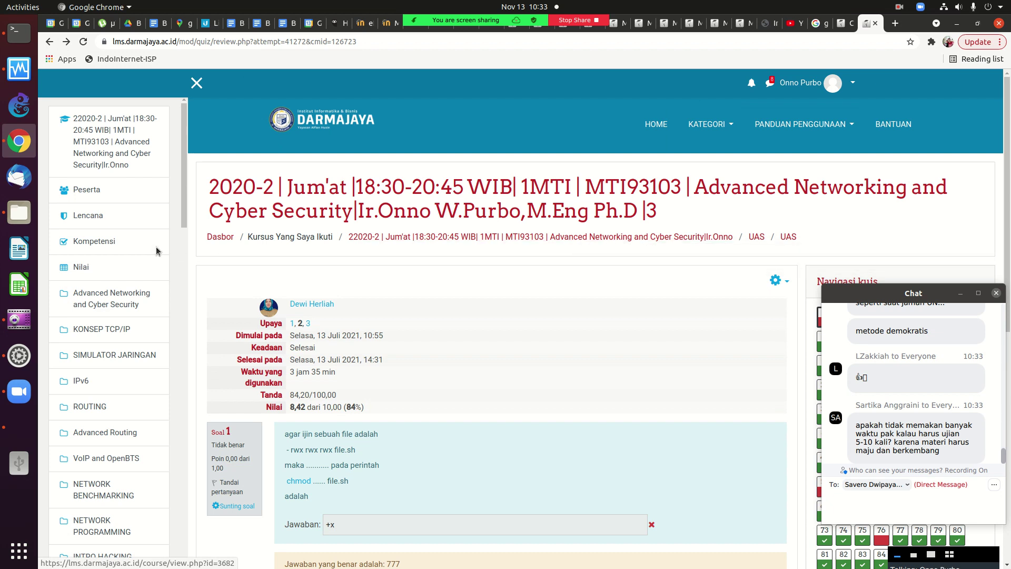
click(84, 267)
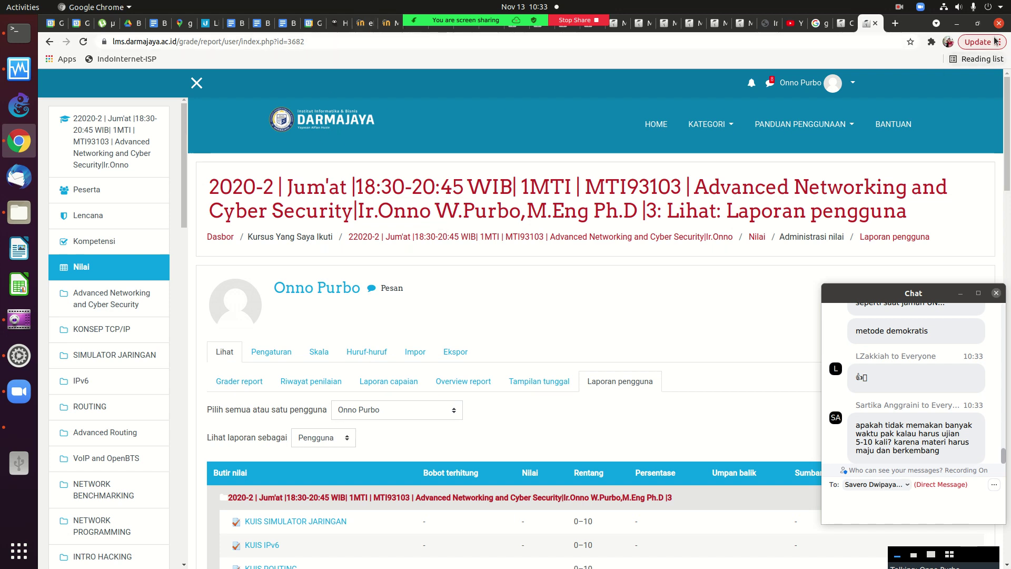
Load the eLearning Rakyat front page by removing the admin path from the address.
click(978, 23)
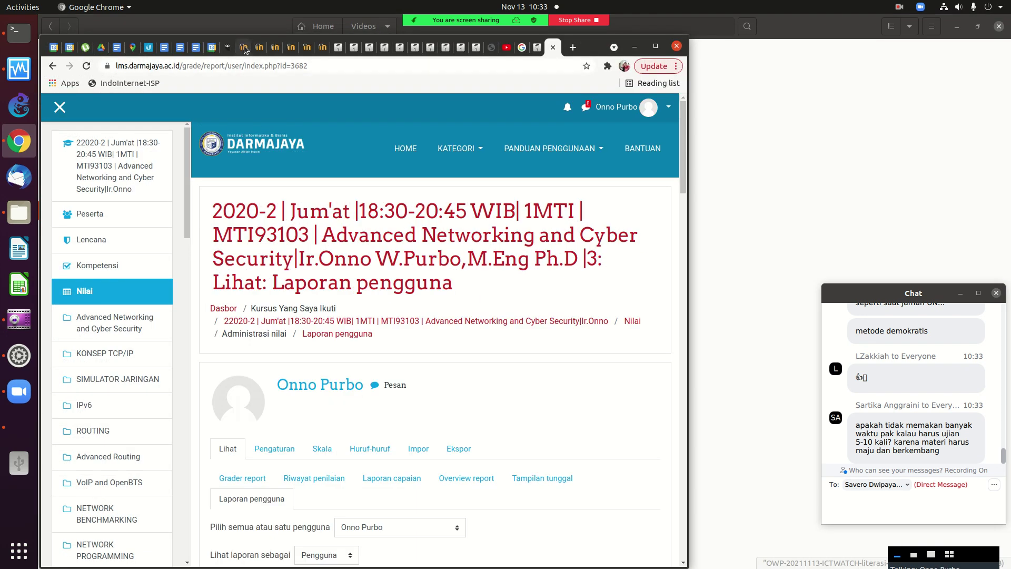
click(243, 47)
click(656, 47)
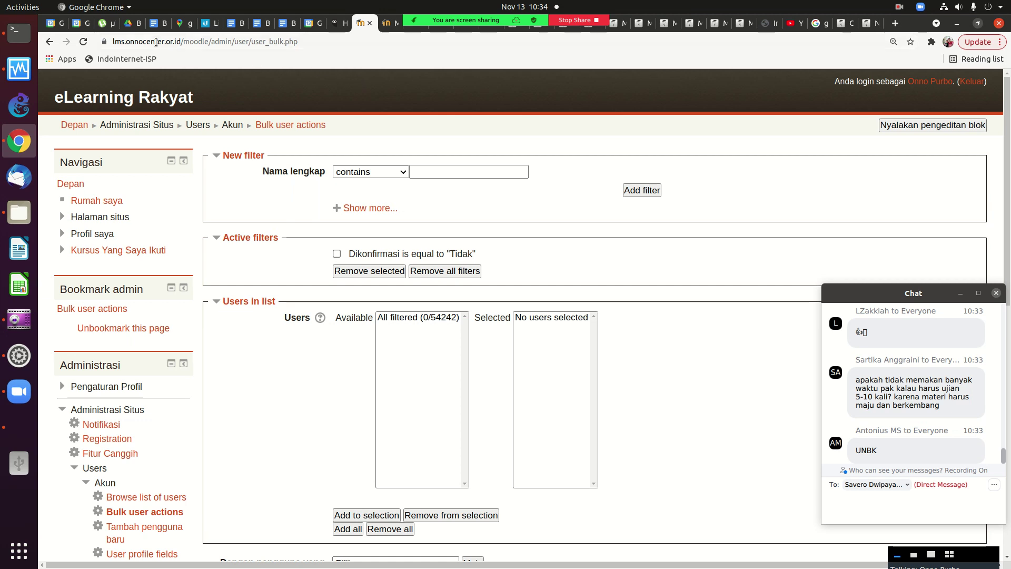
click(217, 41)
drag(241, 42, 327, 43)
key(BackSpace)
key(Return)
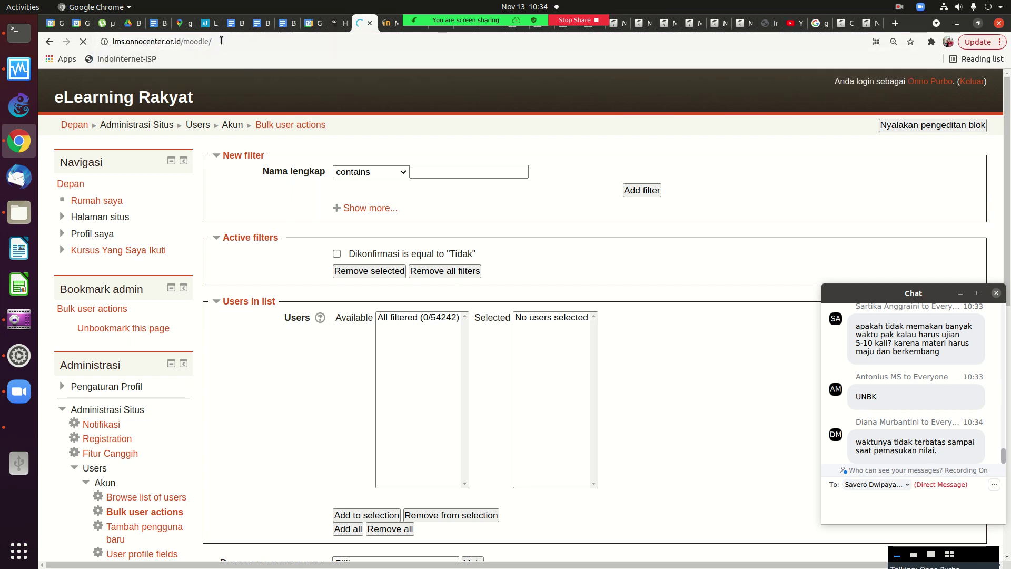
Copy the eLearning Rakyat site address from the browser's address bar.
key(ctrl+l)
right_click(162, 41)
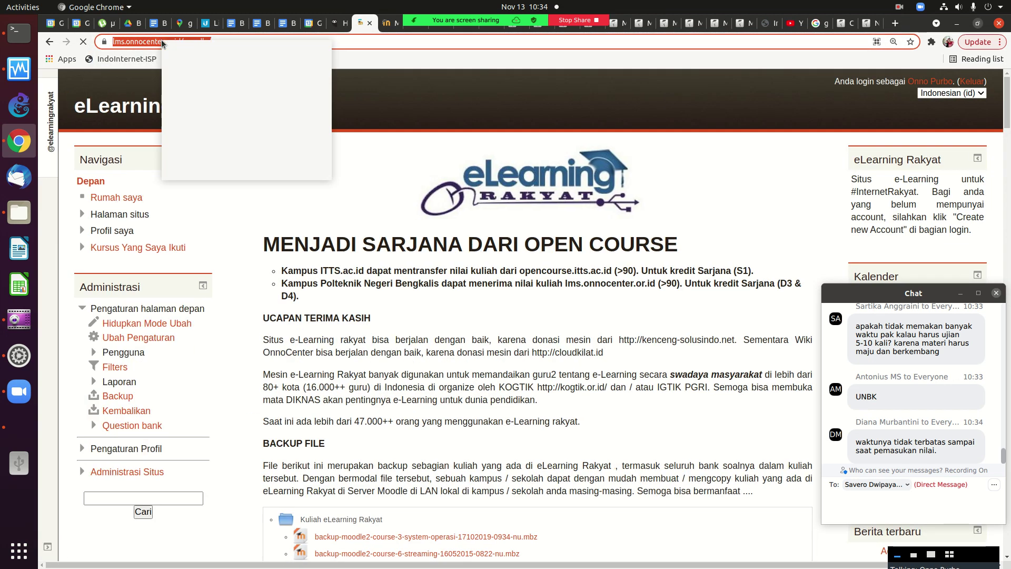
click(190, 81)
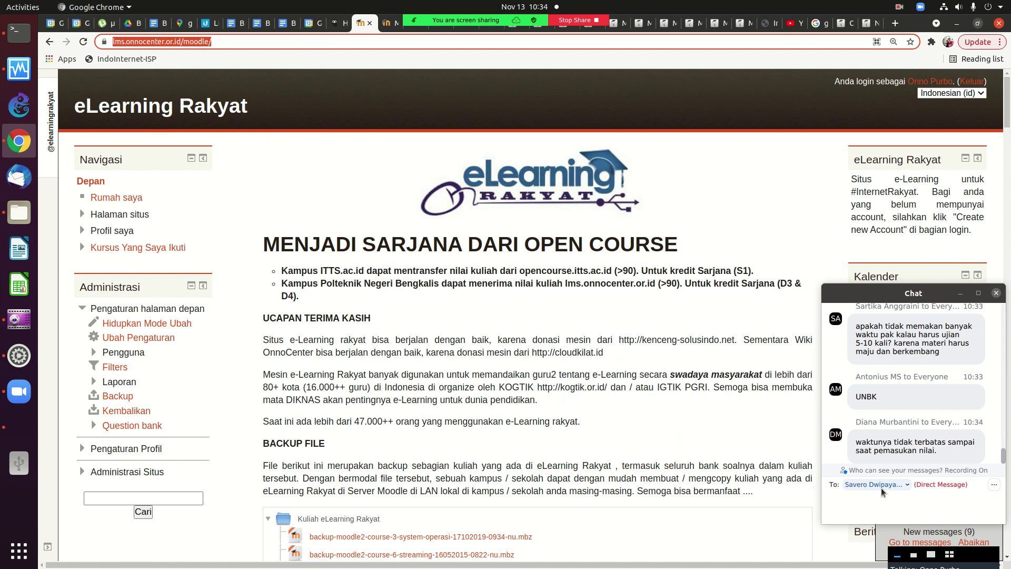
Send the eLearning Rakyat URL and the presenter's e-mail address to Everyone in Zoom chat.
click(881, 488)
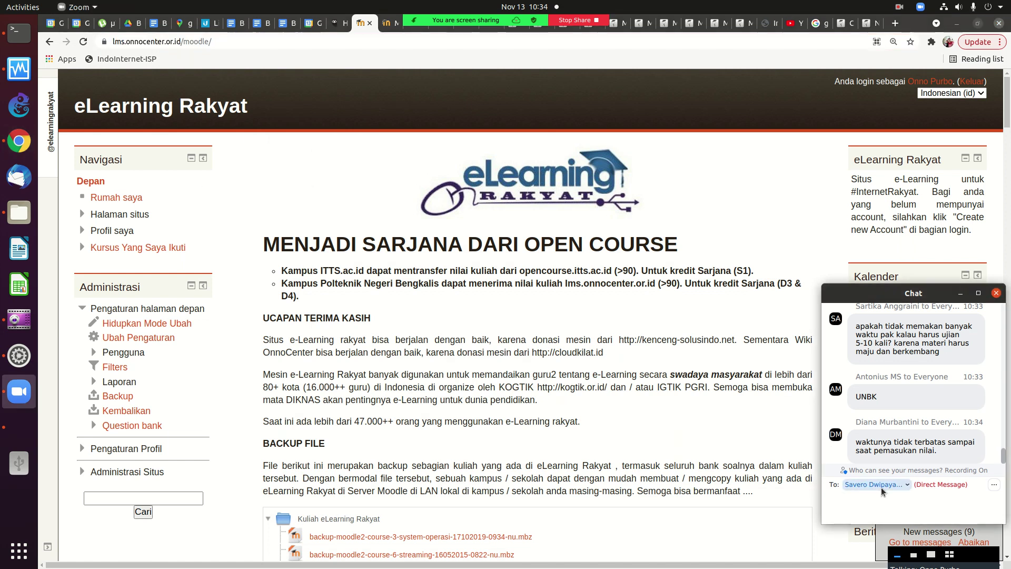
click(862, 368)
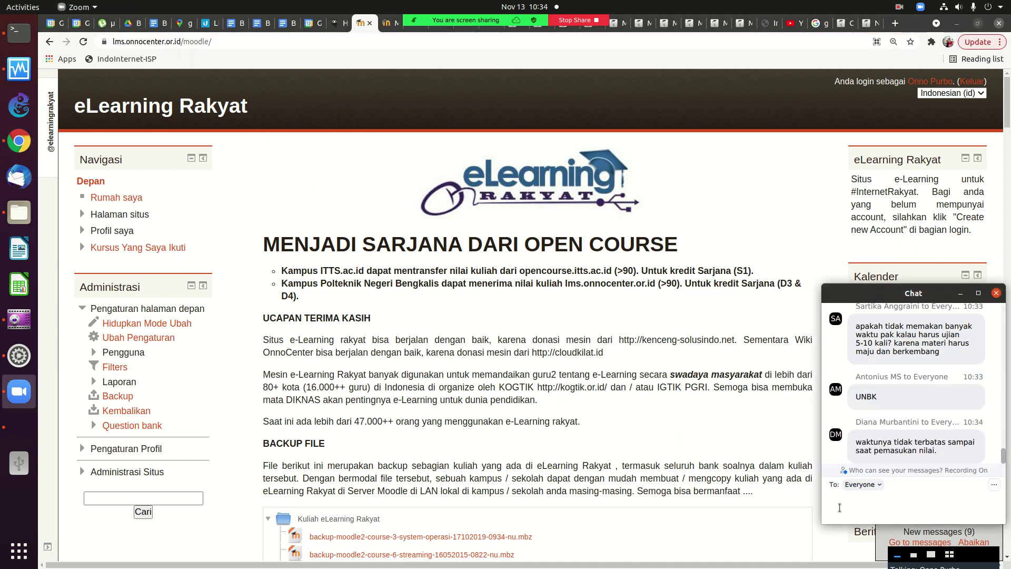
key(ctrl+v)
key(Return)
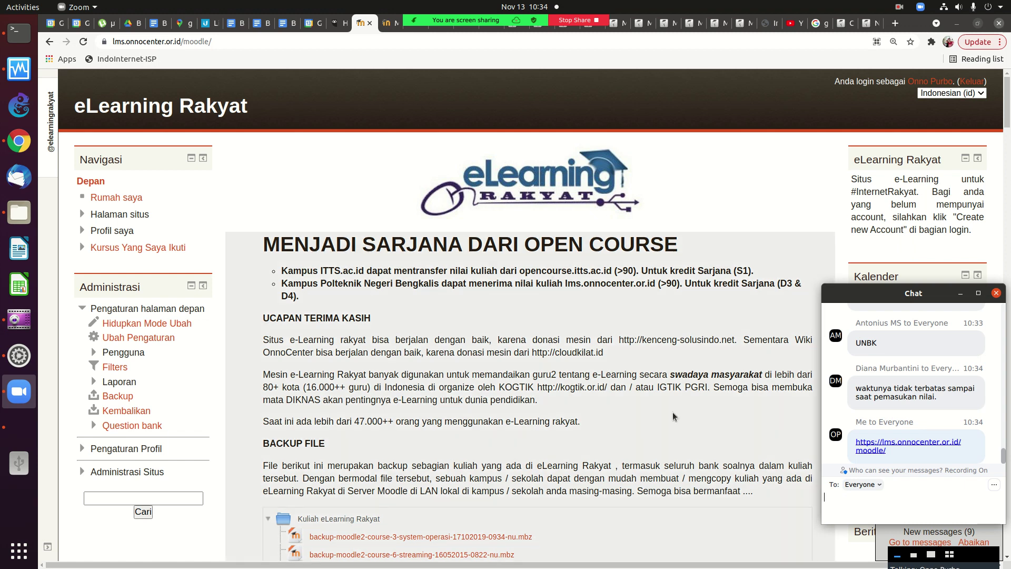
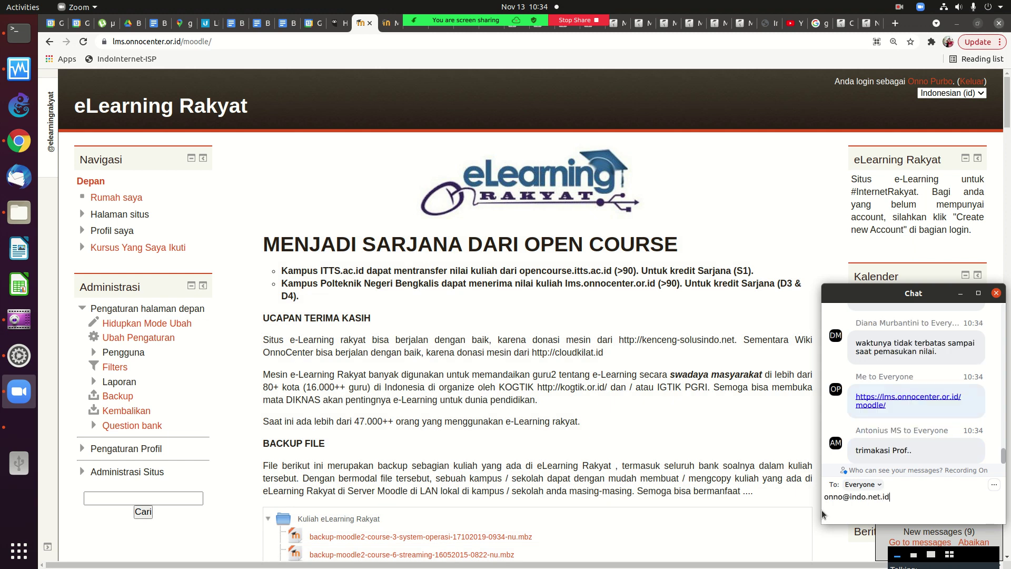
key(Return)
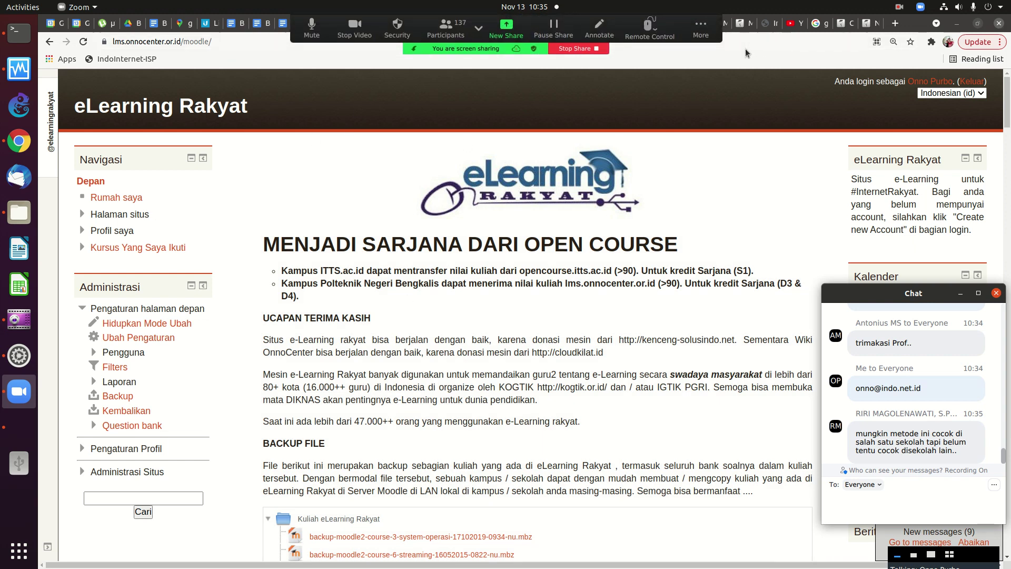
Set the Darmajaya User report to 'Semua pengguna (29)' to list every participant's grades.
click(742, 24)
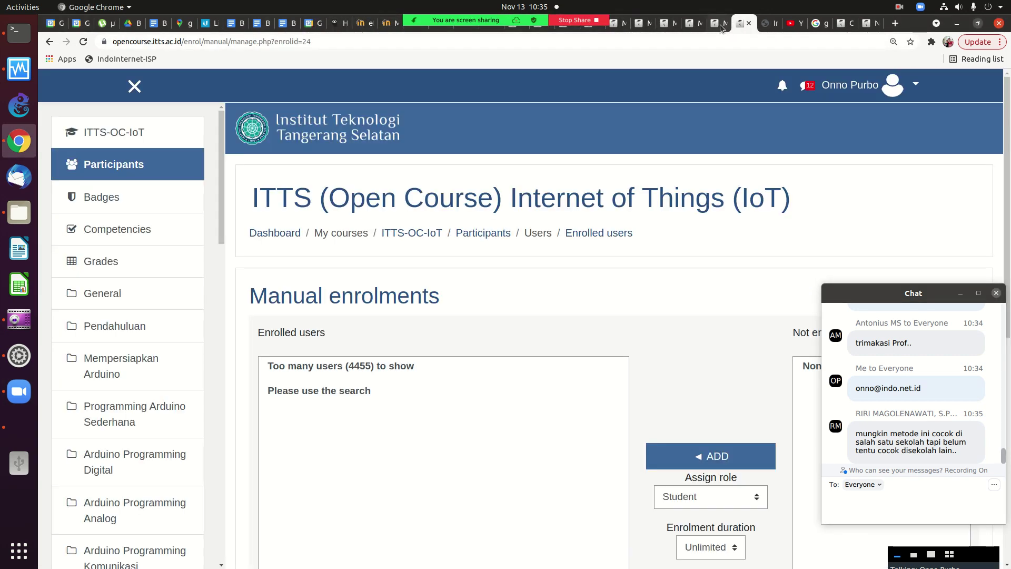
click(867, 29)
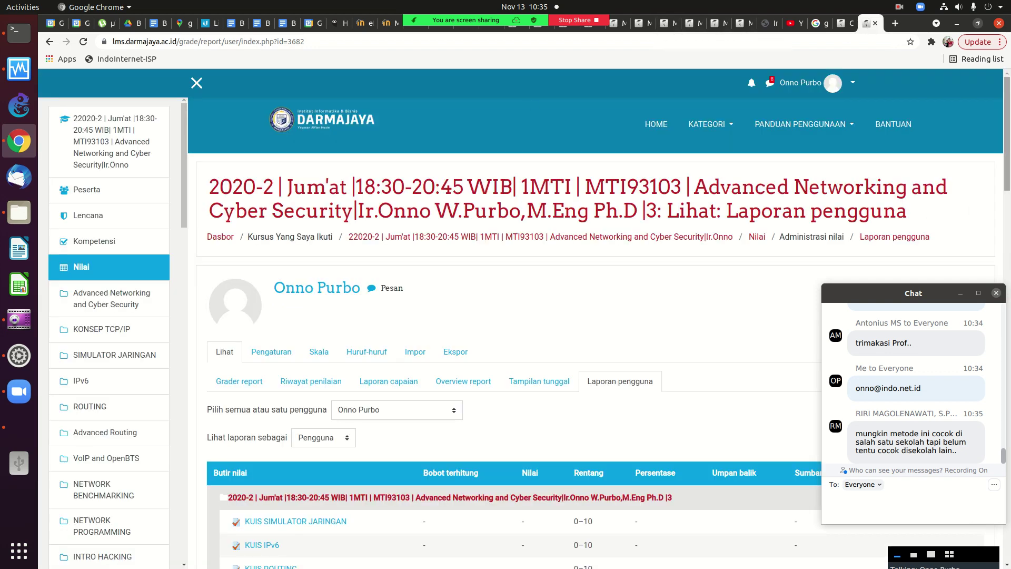
scroll(990, 192, down, 4)
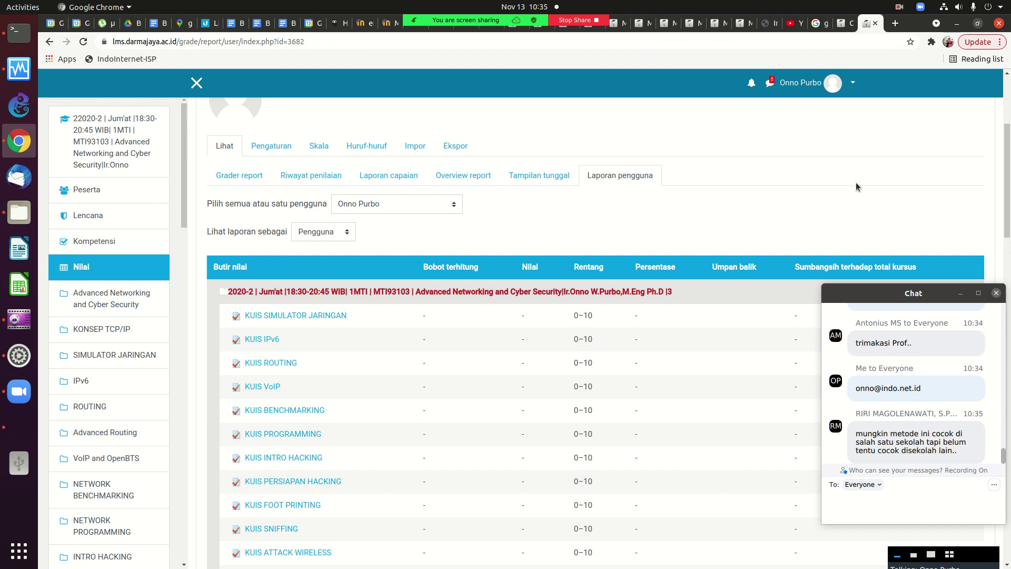
triple_click(970, 163)
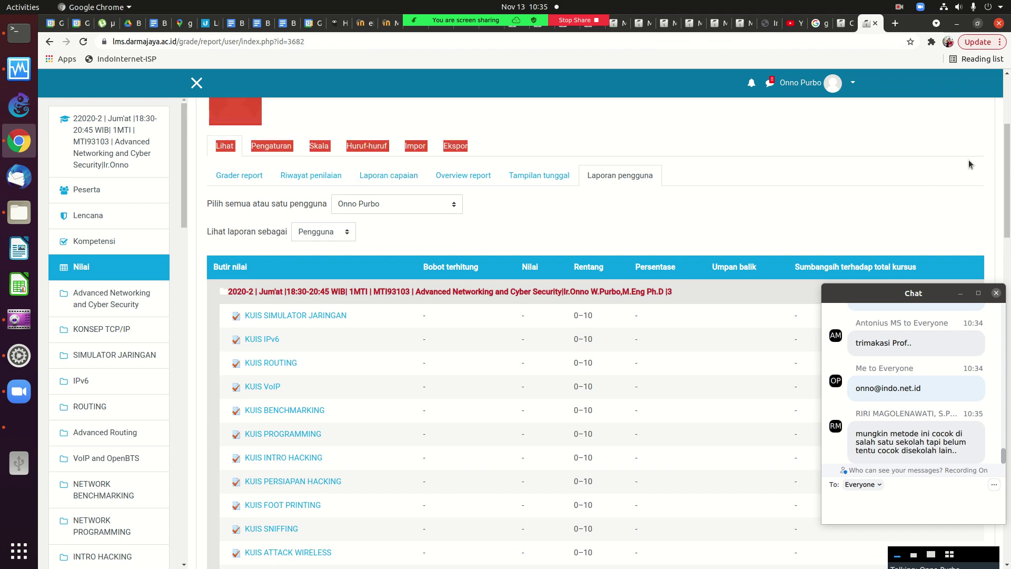
click(989, 166)
scroll(989, 166, up, 3)
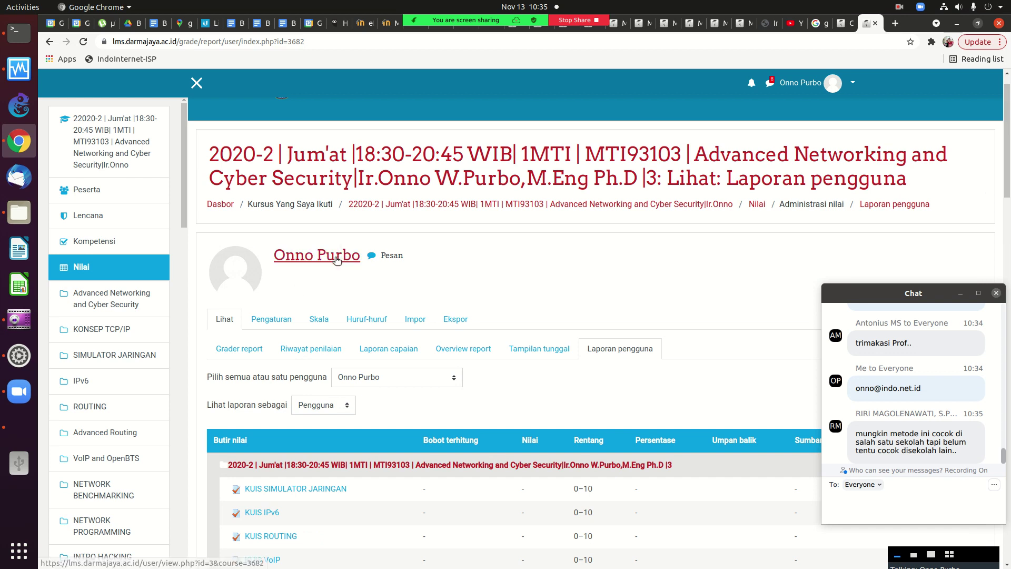
click(388, 380)
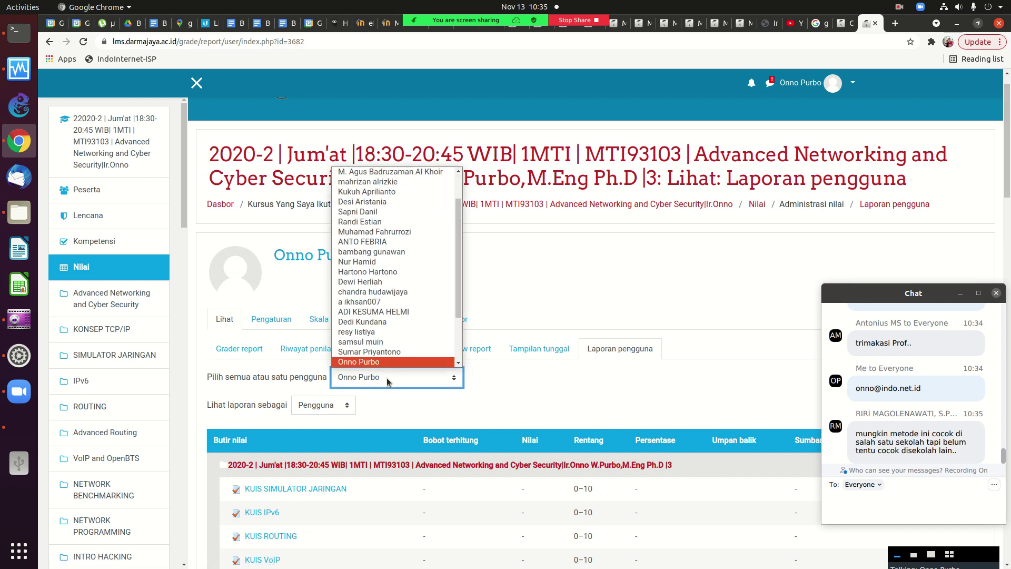
scroll(379, 348, up, 3)
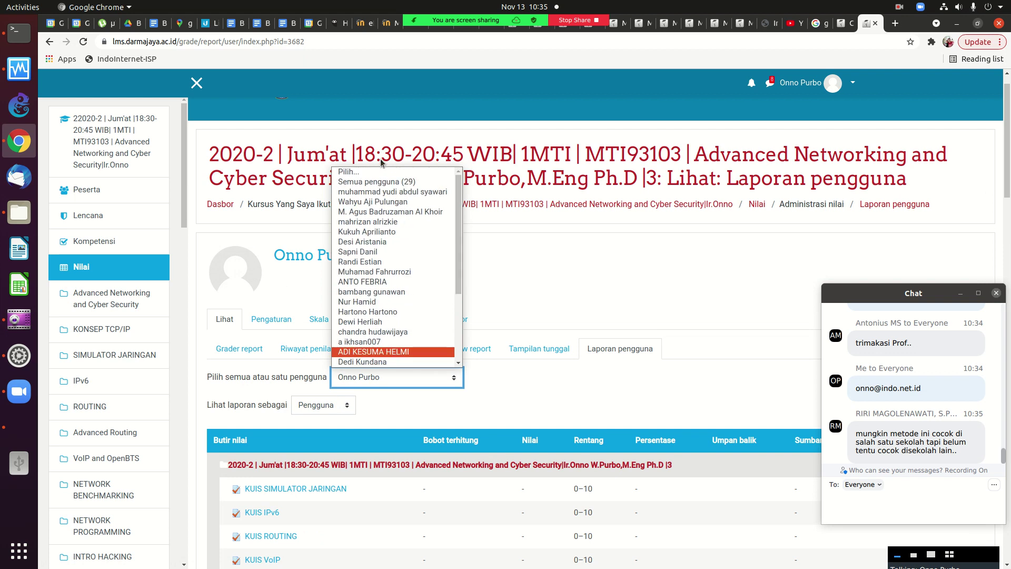
click(369, 181)
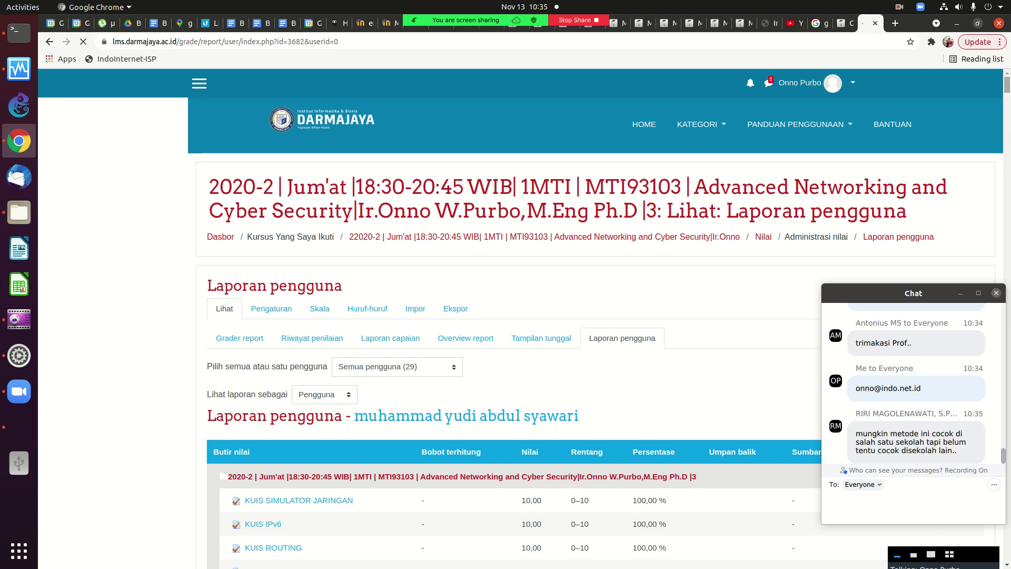
scroll(1009, 92, down, 7)
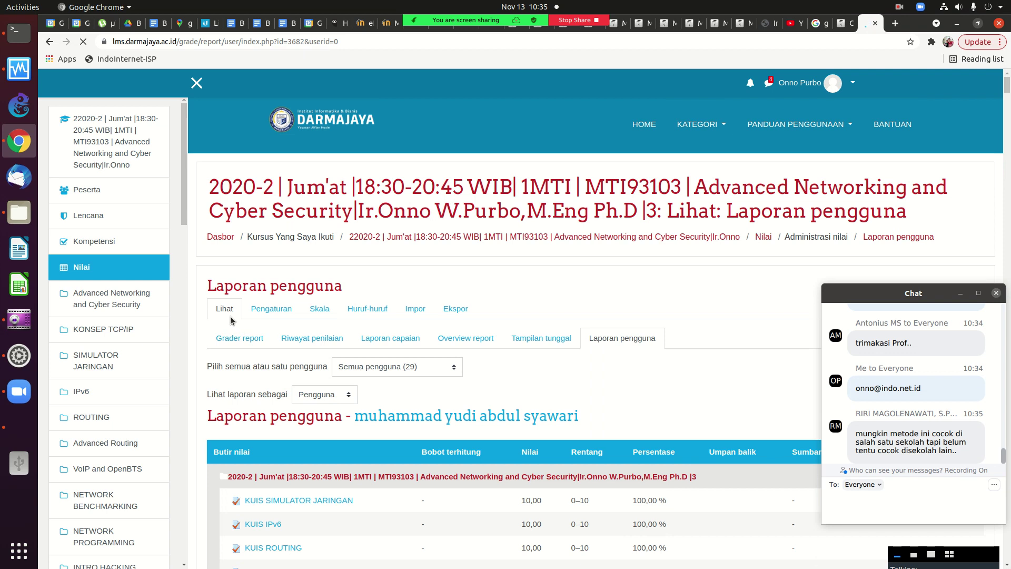
Open the Grader report, then move on to the OpenDocument spreadsheet export page.
click(249, 338)
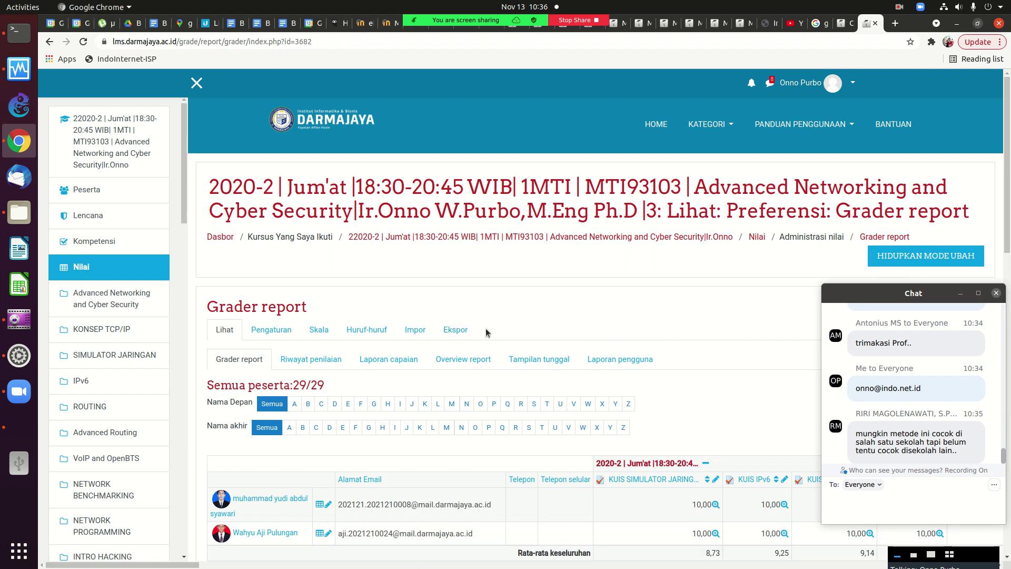
click(456, 330)
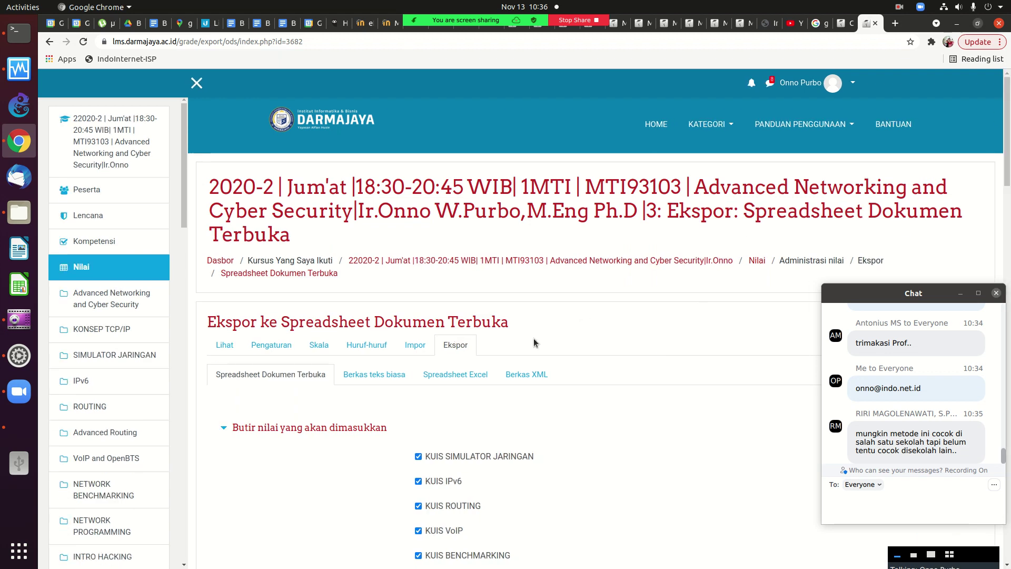
Download the grades via UNDUH and open Nilai.ods in LibreOffice Calc.
scroll(536, 343, down, 20)
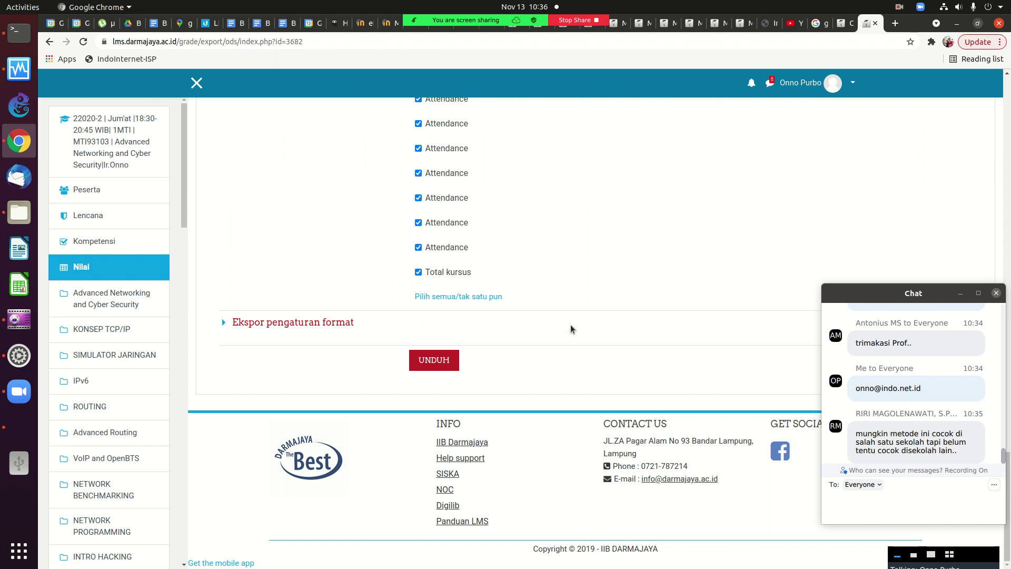
click(428, 358)
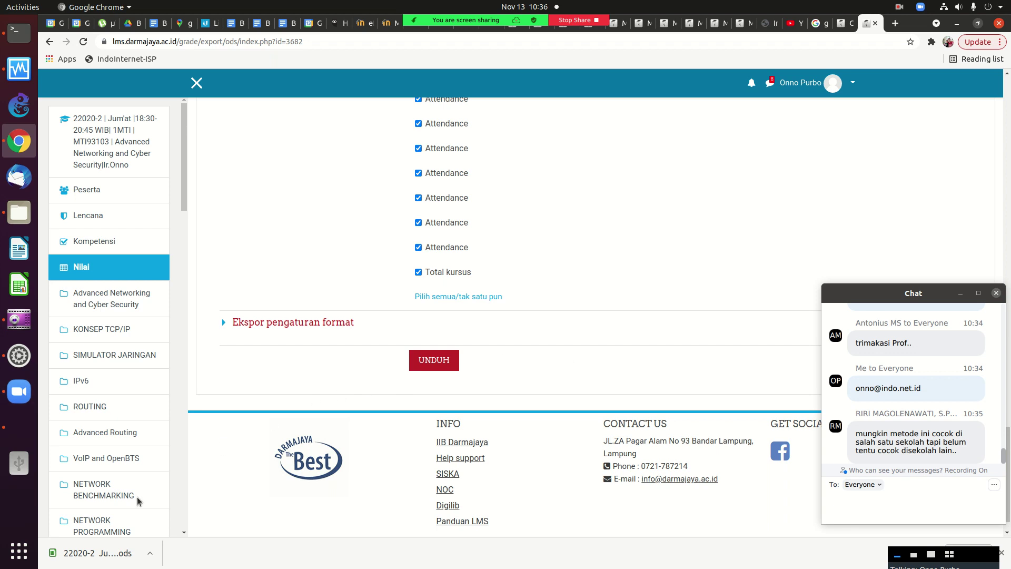
click(91, 558)
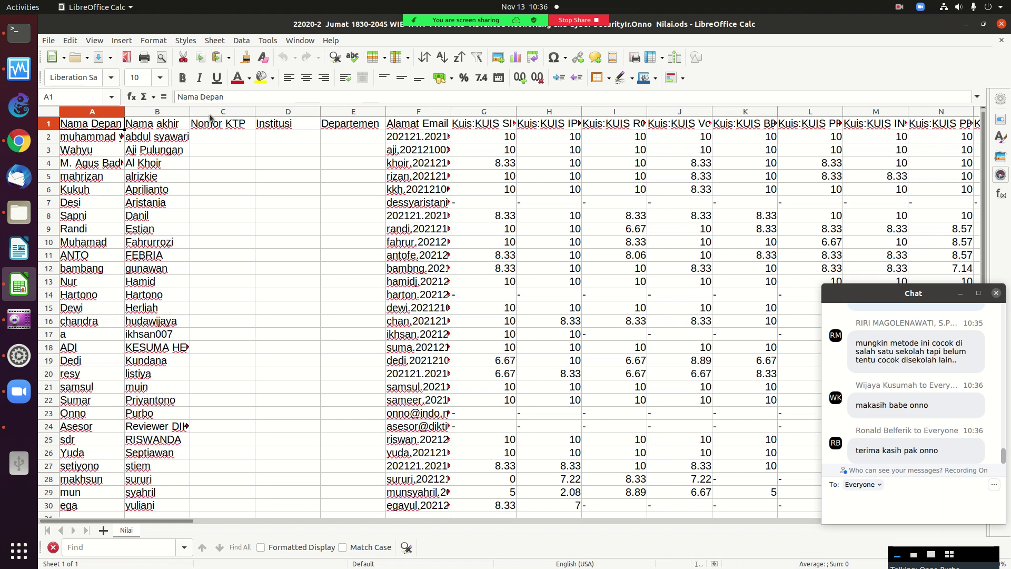
Delete the empty Nomor KTP, Institusi and Departemen columns (C to E).
click(238, 111)
ctrl+click(274, 111)
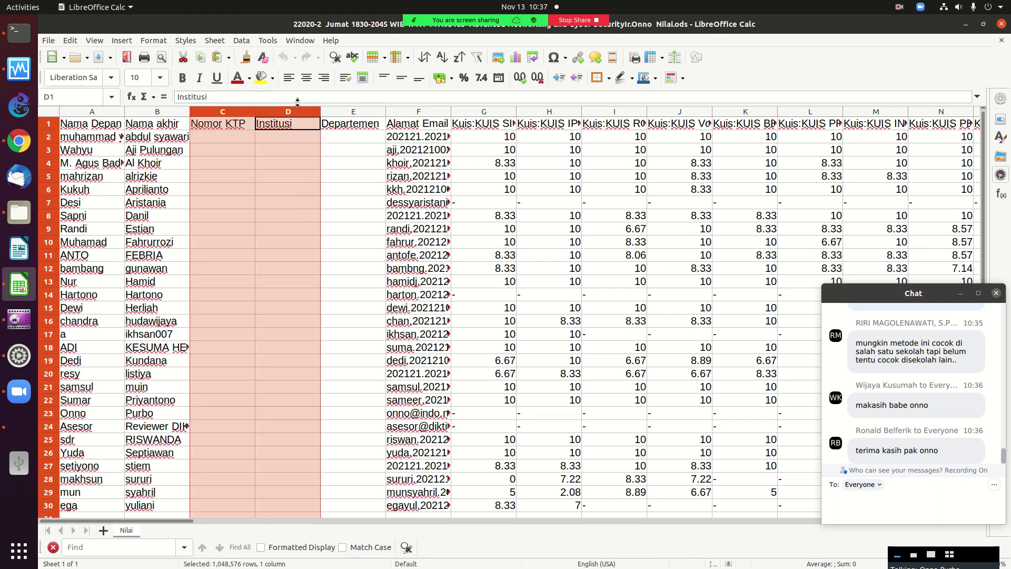
ctrl+click(324, 112)
right_click(325, 113)
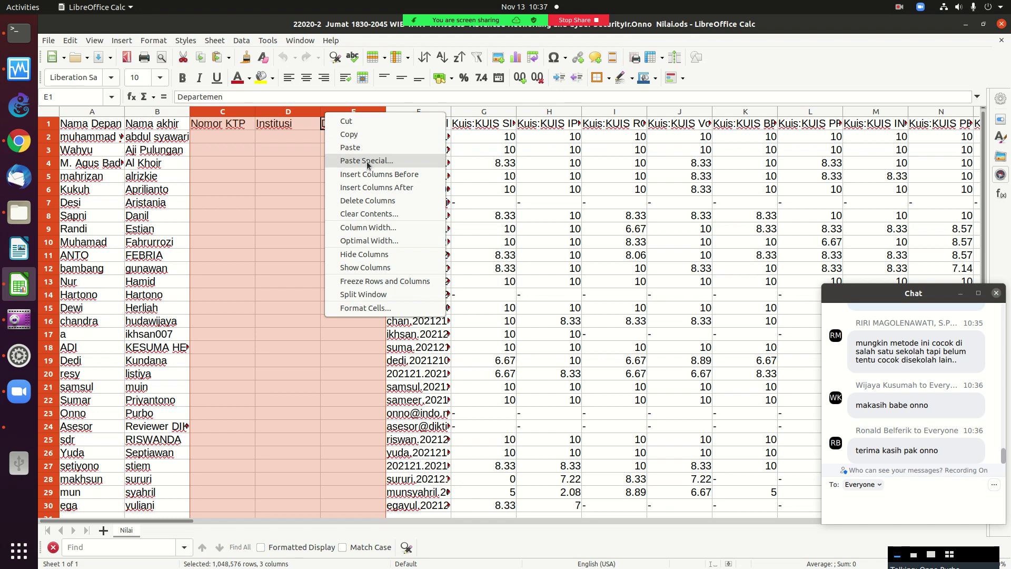
click(368, 201)
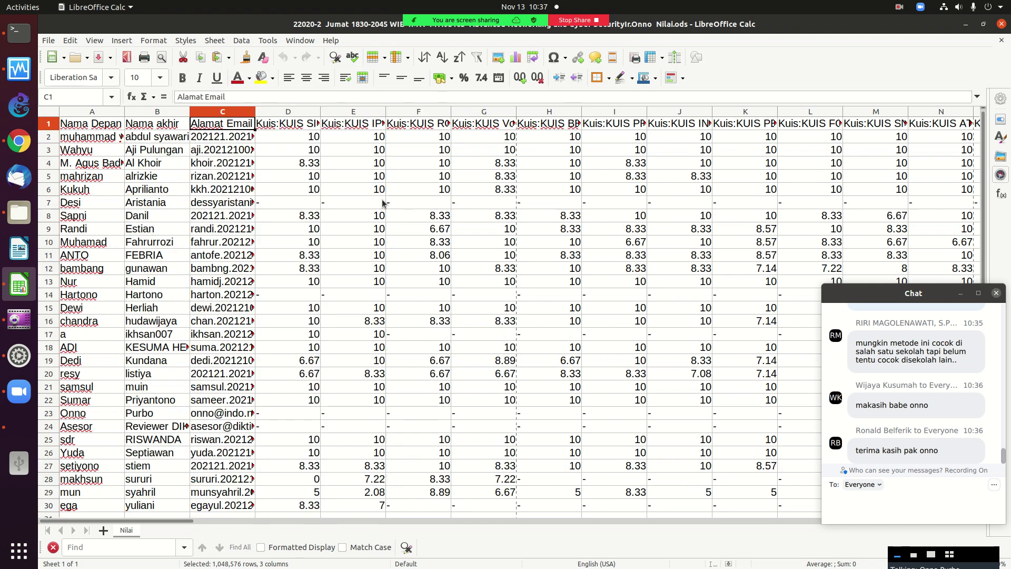
Review the remaining grade columns across the sheet, then close Nilai.ods.
key(Right)
key(Right)
key(Right)
key(Right)
key(Right)
key(Right)
key(Right)
key(Right)
key(Right)
key(Right)
key(Right)
key(Right)
key(Right)
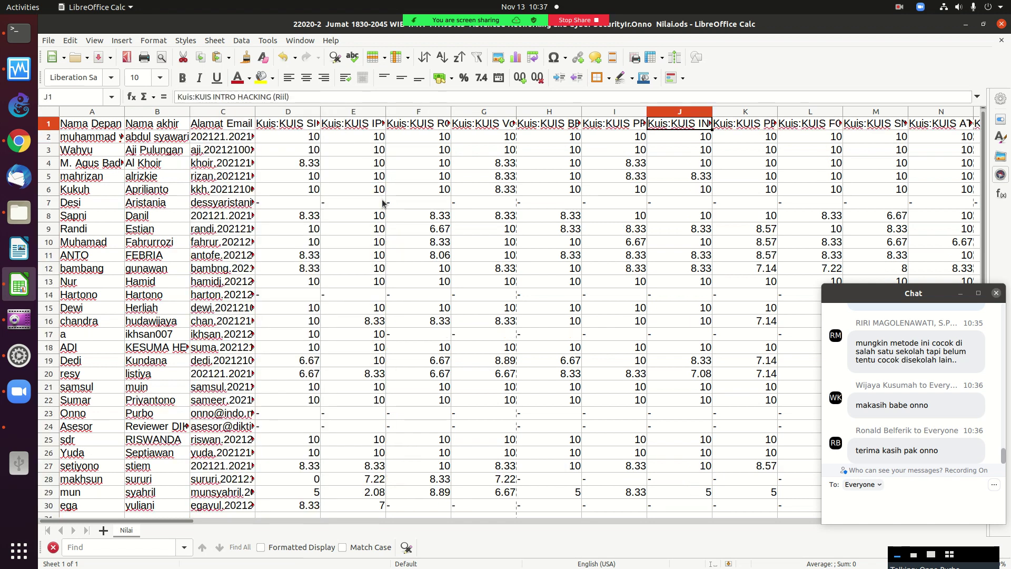
key(Right)
key(Right)
key(Right)
key(Right)
key(Right)
key(Right)
key(Right)
key(Right)
key(Right)
key(Right)
key(Right)
key(Right)
key(Right)
key(Right)
key(Right)
key(Right)
key(Right)
key(Right)
key(Right)
key(Right)
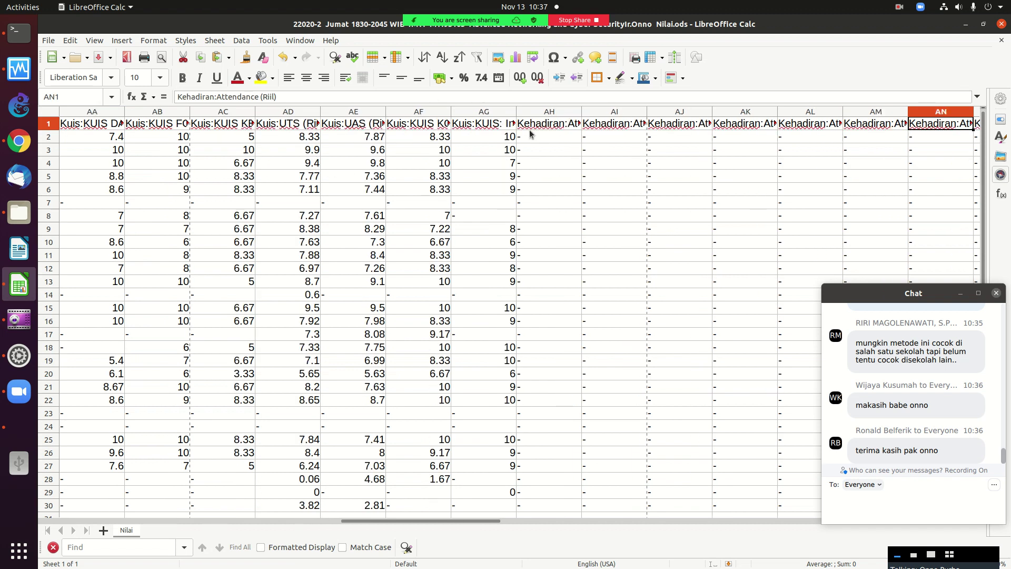
key(Left)
key(Left)
key(Left)
key(Left)
key(Left)
key(Left)
key(Left)
key(Left)
key(Left)
key(Left)
key(Left)
key(Left)
key(Left)
key(Left)
key(Left)
key(Left)
key(Left)
key(Left)
key(Left)
key(Left)
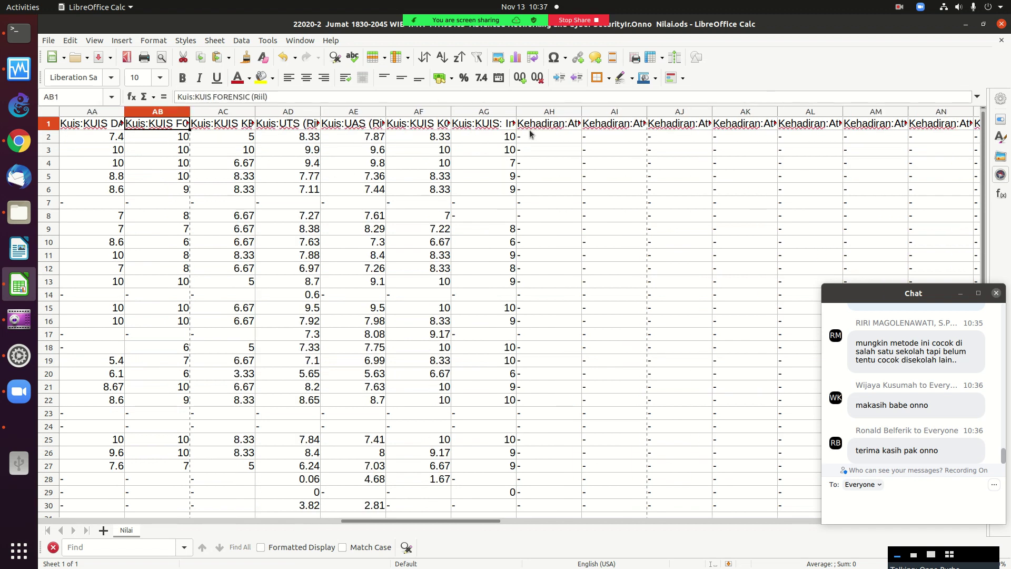
key(Left)
key(Left)
key(Left)
key(Left)
key(Left)
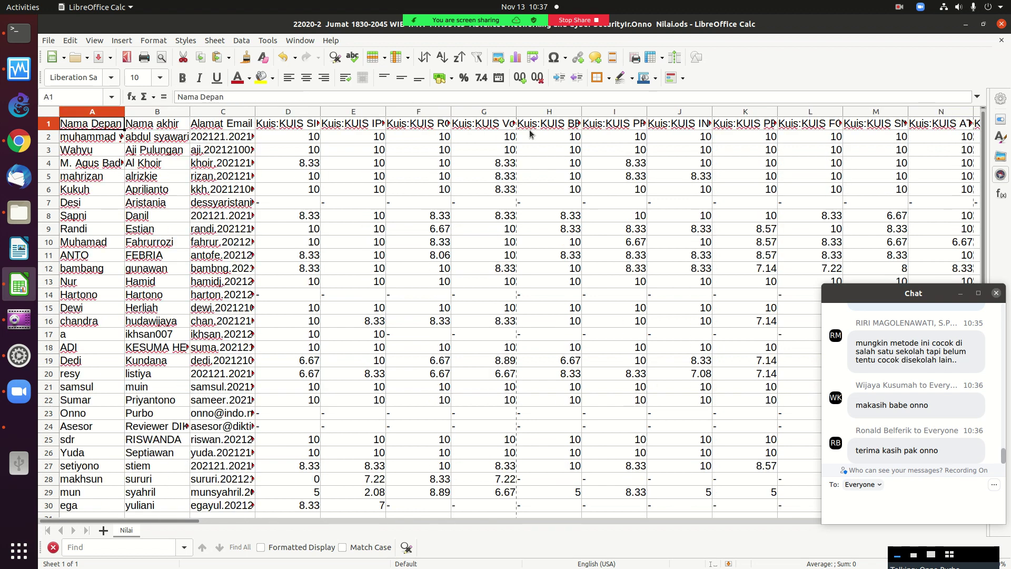
key(Right)
key(Right)
key(Right)
key(Right)
key(Right)
key(Right)
key(Right)
key(Right)
key(Right)
key(Right)
key(Right)
key(Right)
key(Right)
key(Right)
key(Right)
key(Right)
key(Right)
key(Right)
key(Right)
key(Right)
key(Right)
key(Right)
key(Right)
key(Right)
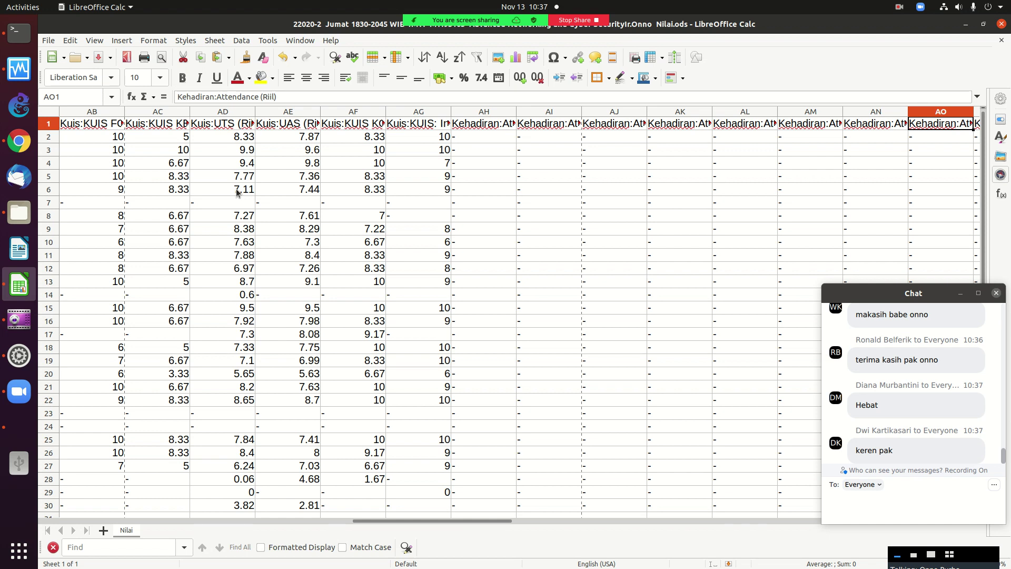
click(1002, 25)
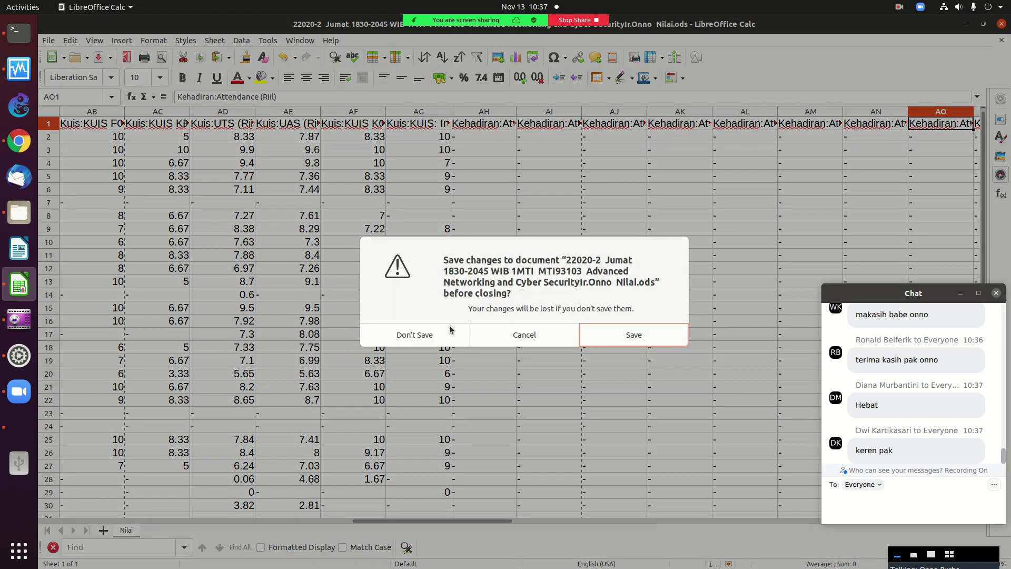
Discard changes to Nilai.ods and switch to the ITTS 2021-02 Jaringan Komputer course page.
click(447, 331)
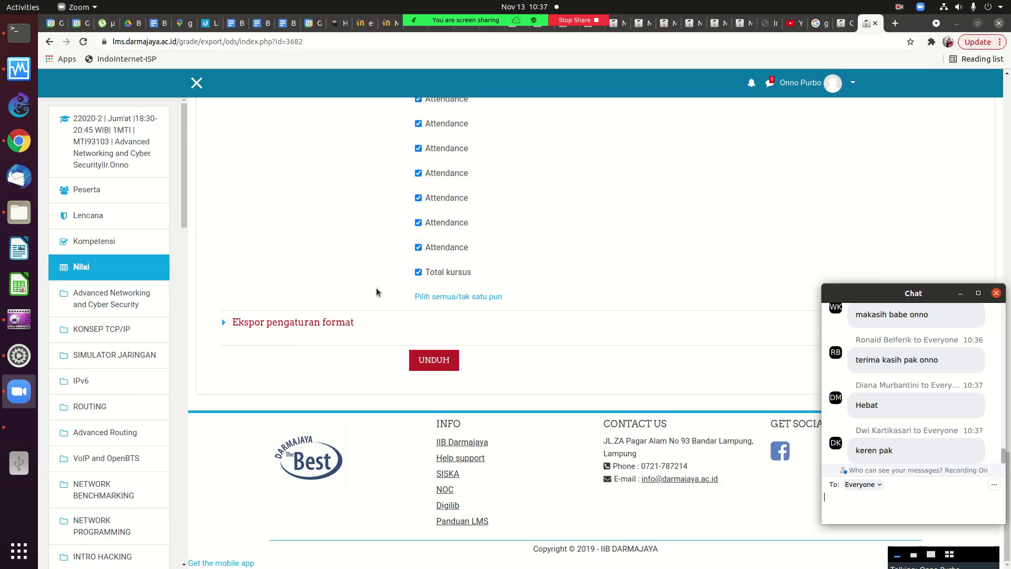
scroll(382, 287, up, 5)
scroll(382, 287, up, 15)
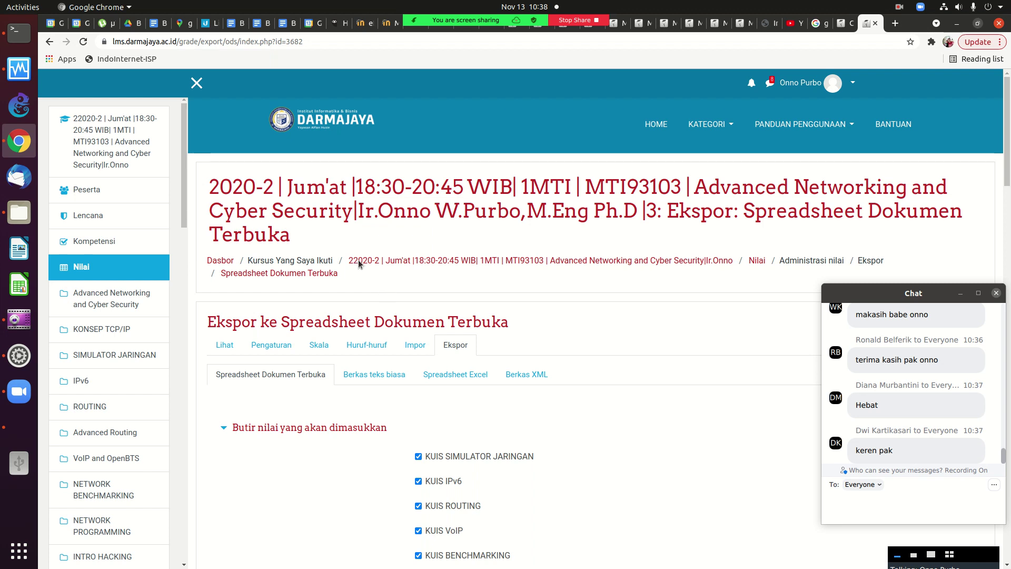
click(842, 24)
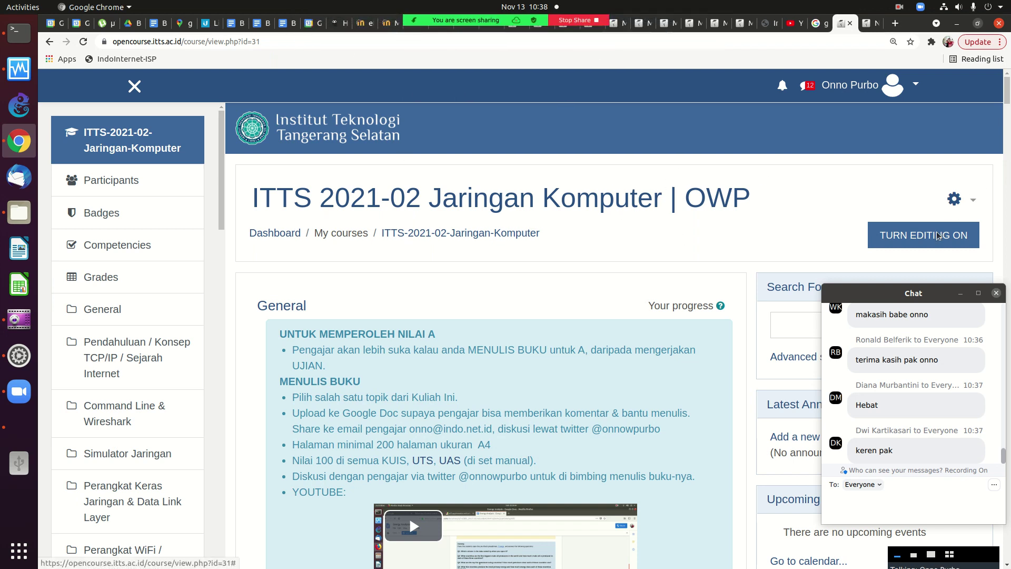
Move the chat window aside and scroll the course page to the Pendahuluan section.
drag(927, 293, 928, 340)
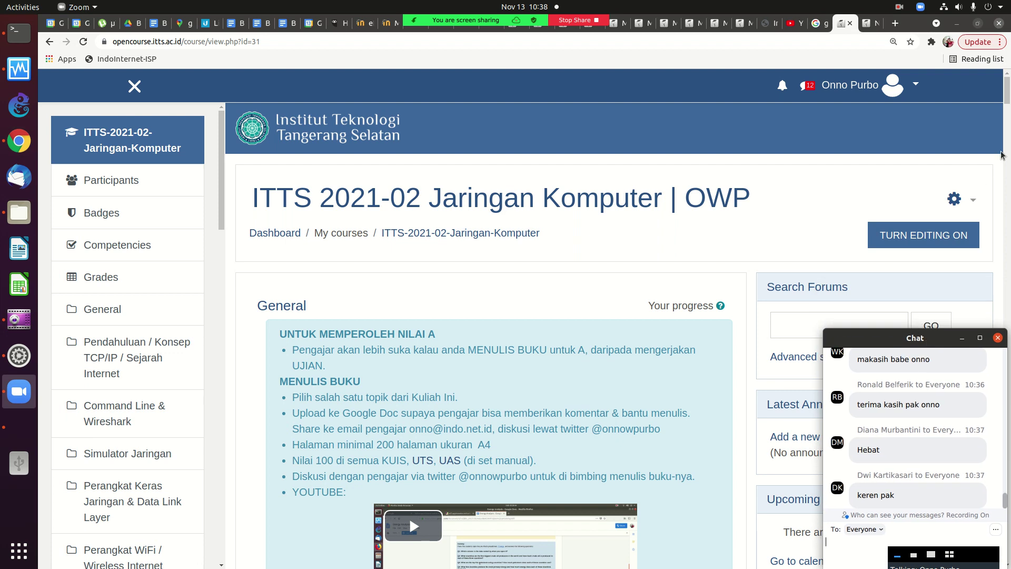
click(1007, 118)
drag(1007, 118, 989, 259)
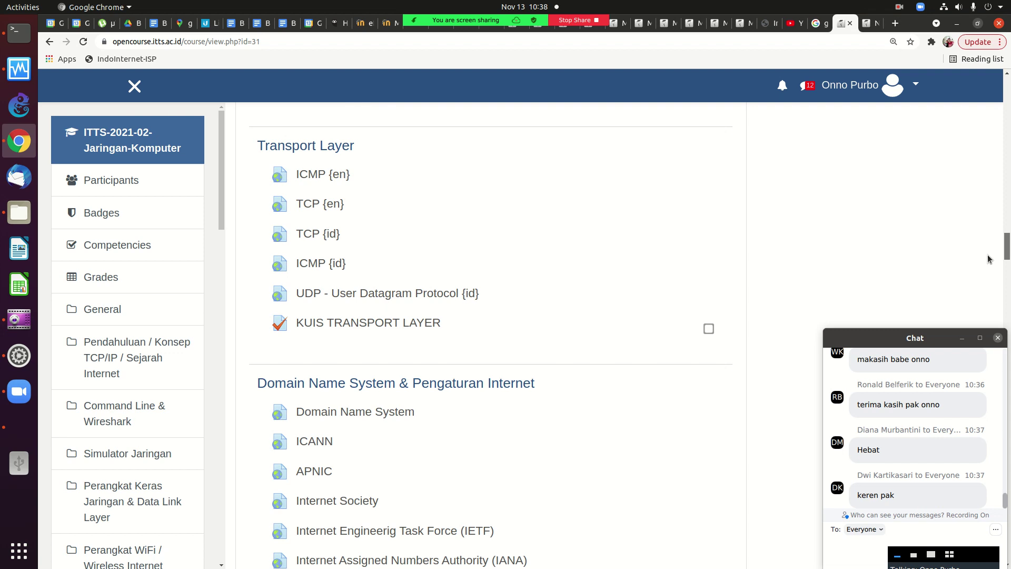
scroll(987, 258, down, 7)
scroll(490, 337, down, 5)
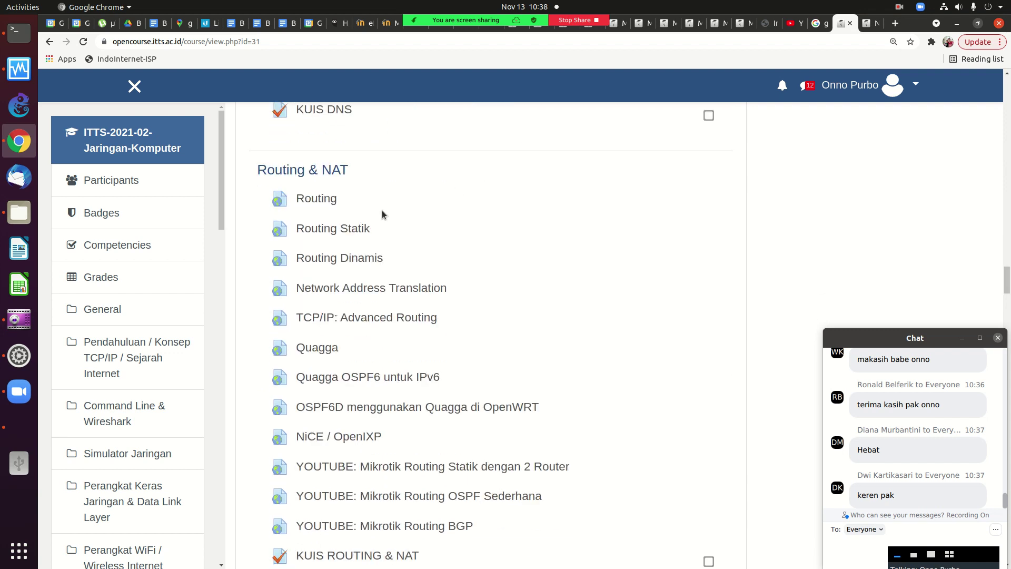
scroll(525, 212, up, 20)
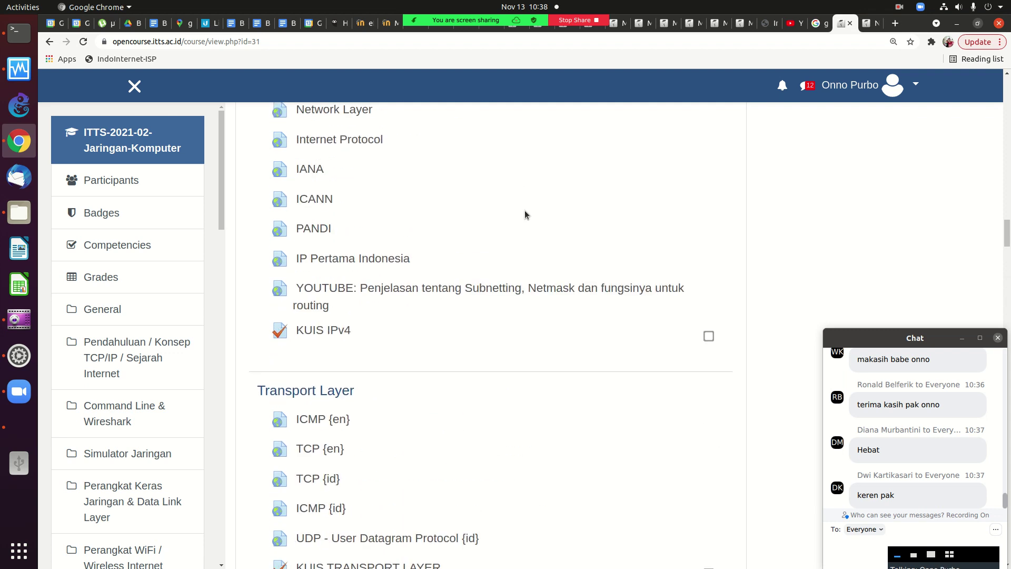
scroll(525, 210, up, 15)
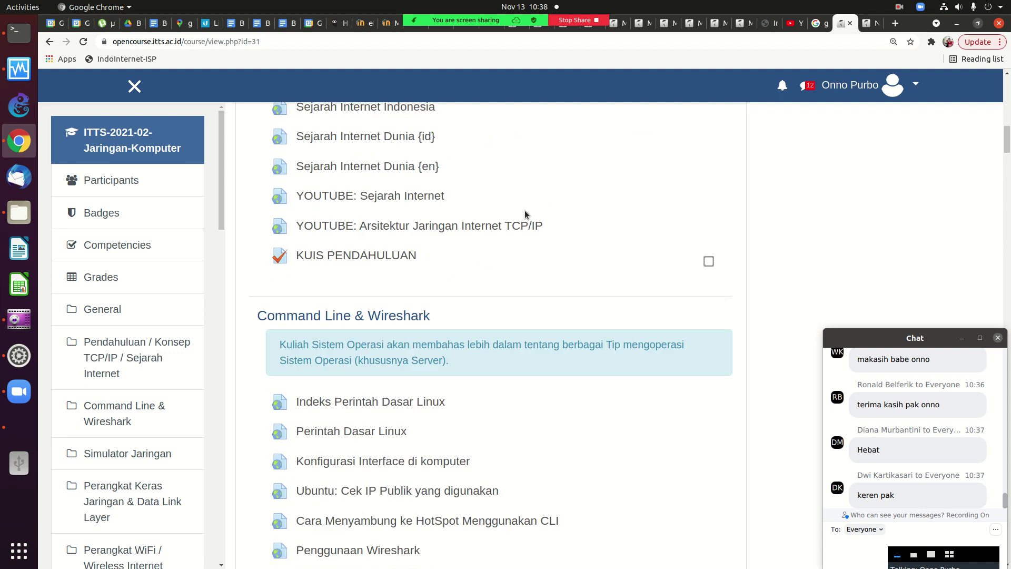
scroll(525, 212, up, 2)
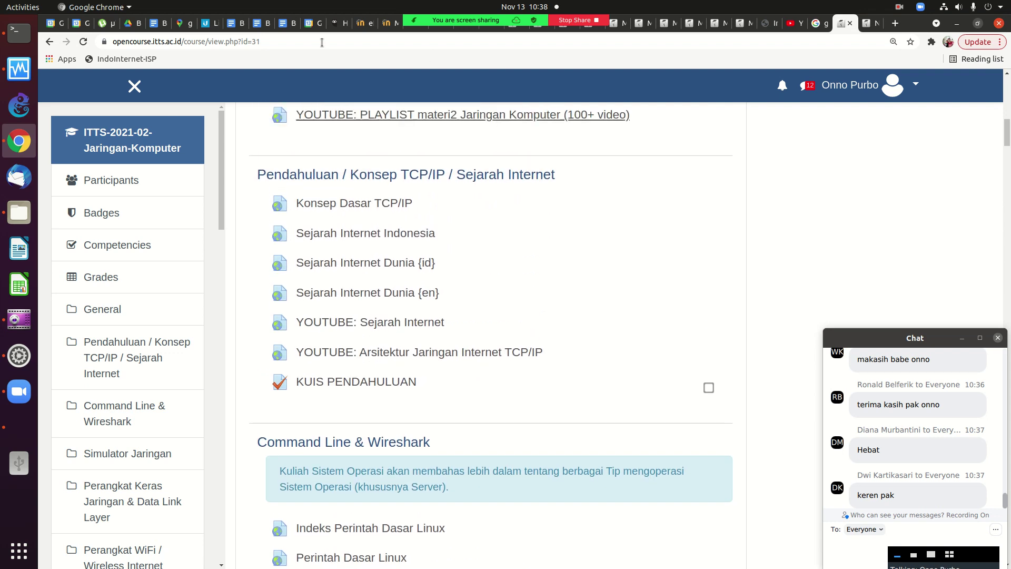
Open Sejarah Internet Indonesia in a new tab, view it, then return to the course page top.
right_click(351, 235)
click(369, 238)
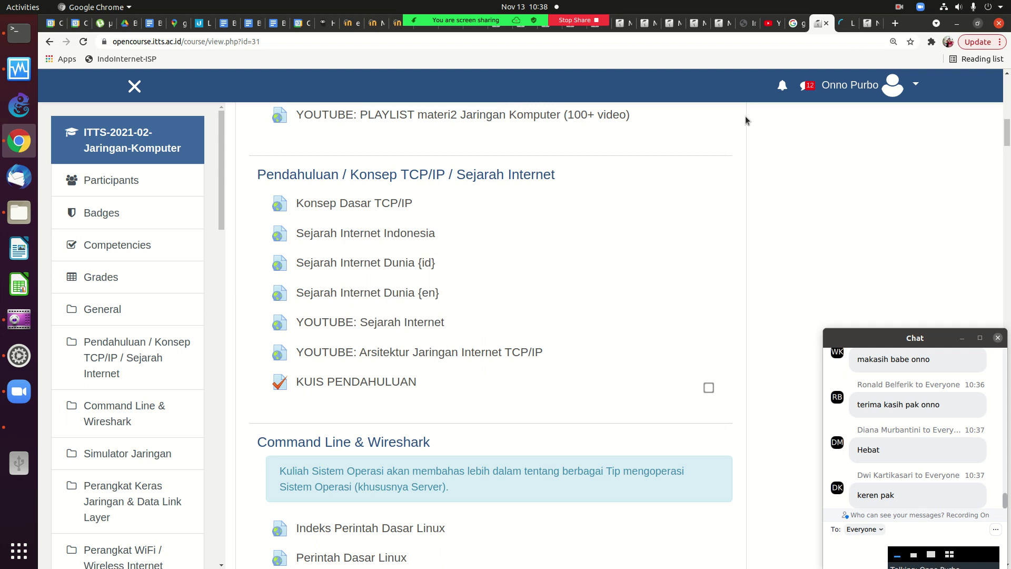
click(840, 25)
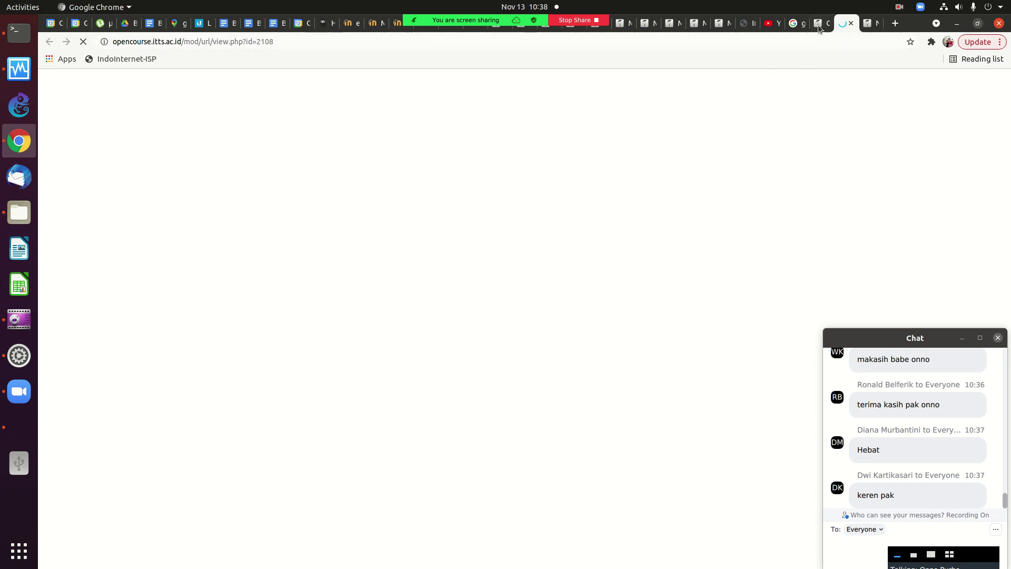
click(820, 25)
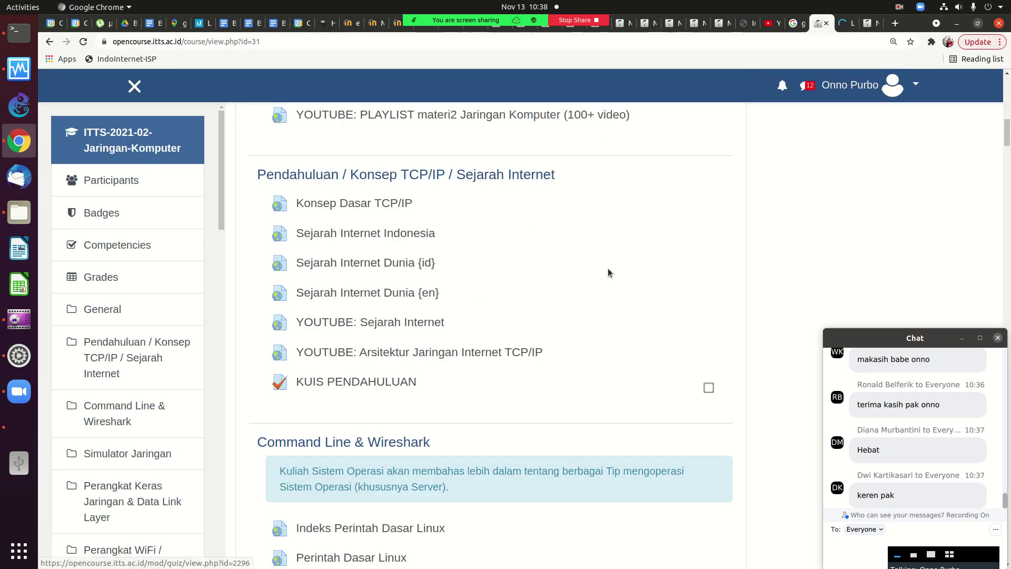
scroll(1007, 138, up, 10)
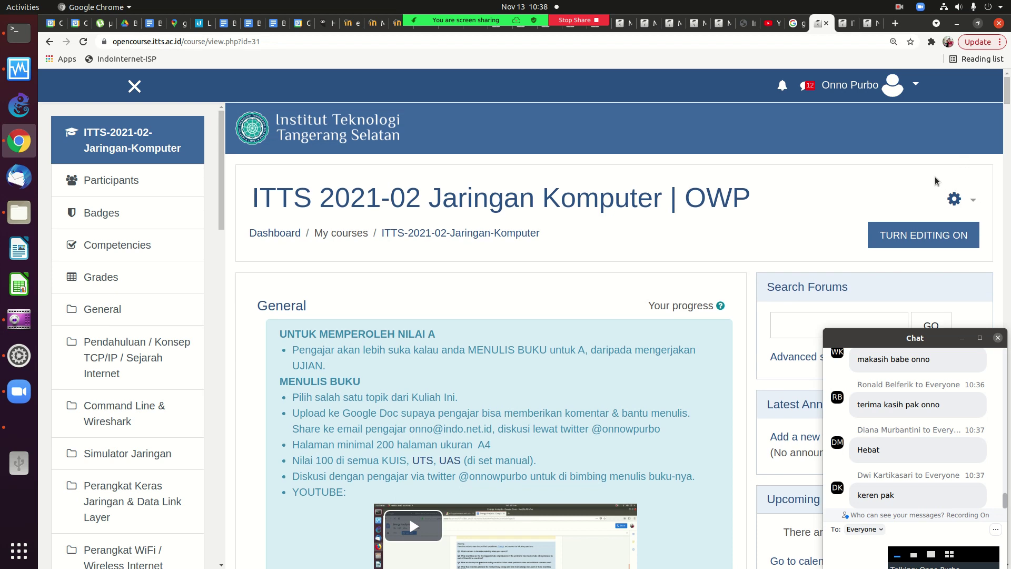
Go to the full course administration page from the gear menu's More option.
right_click(956, 200)
click(809, 197)
click(955, 199)
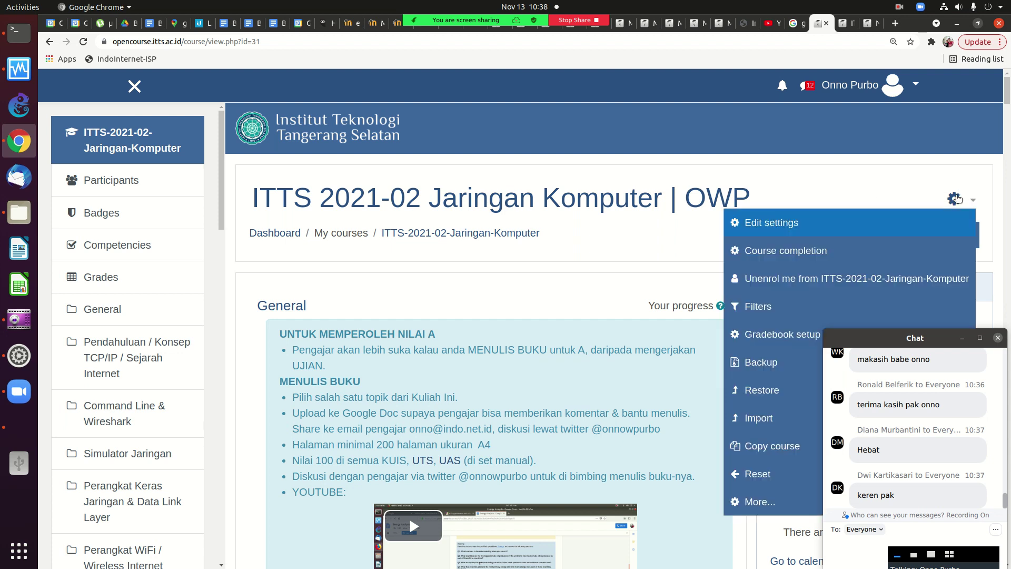
click(766, 502)
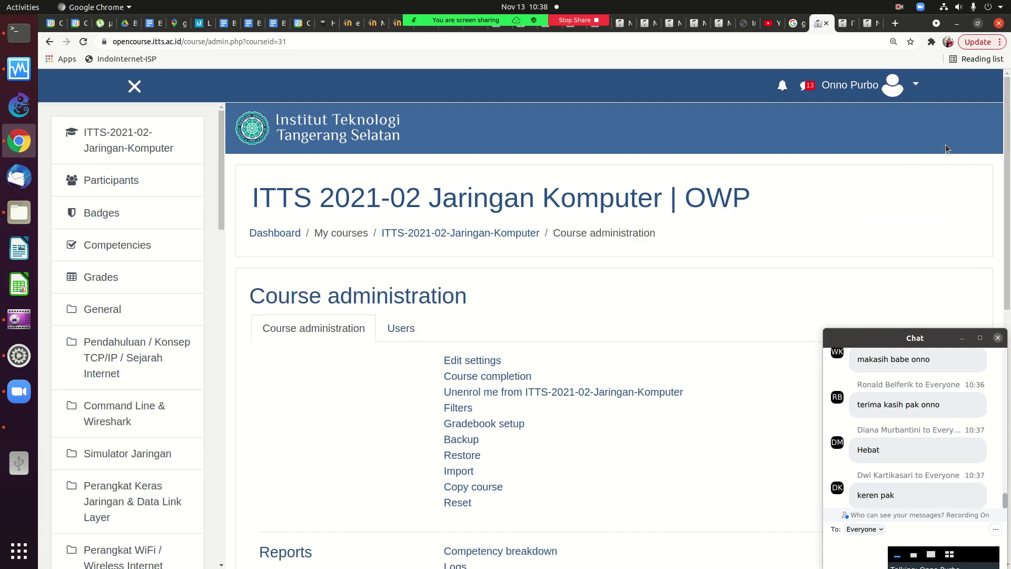
drag(1007, 132, 996, 340)
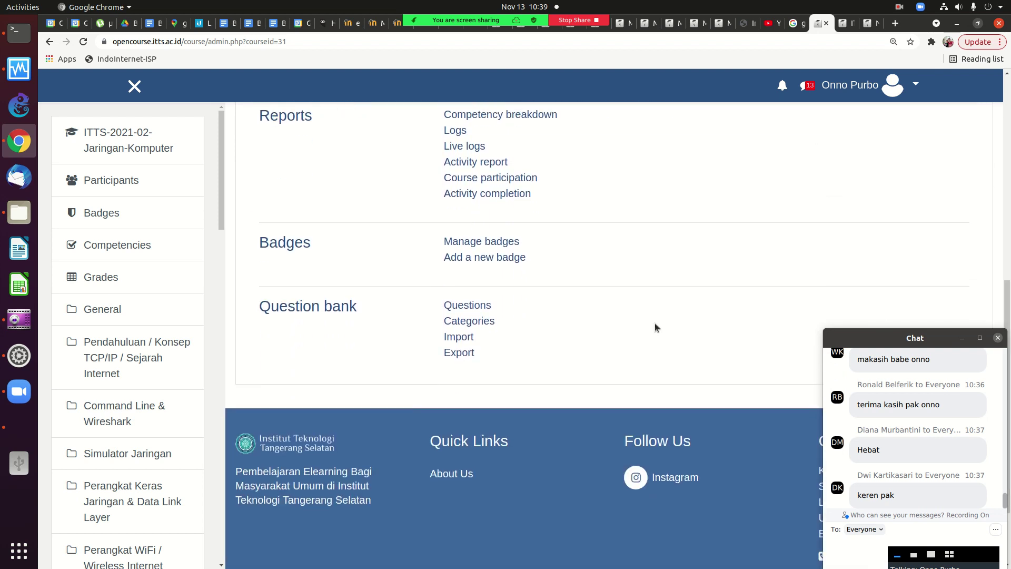
Open the question bank's Questions page and scroll through the Select a category list.
click(474, 308)
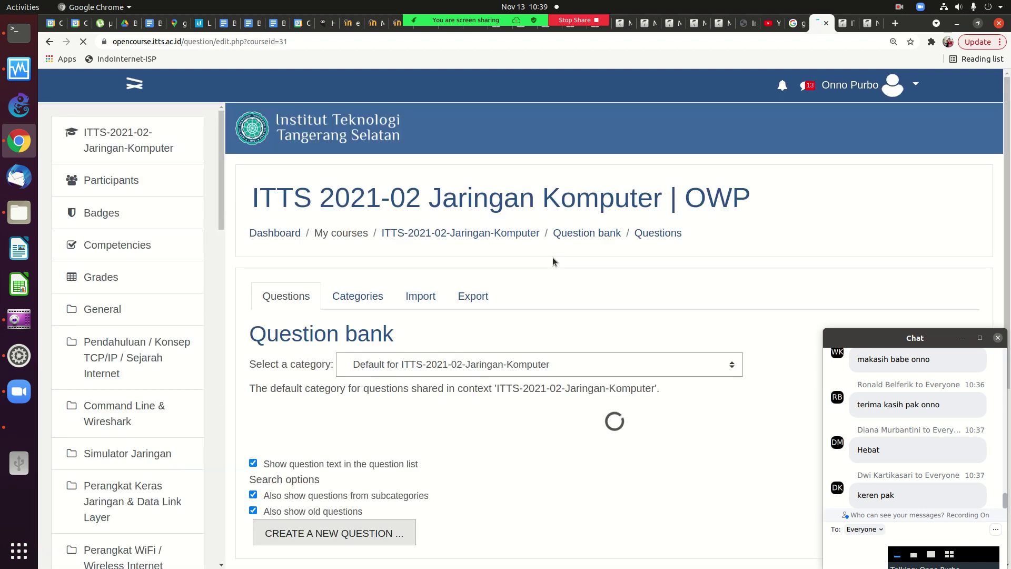
click(481, 359)
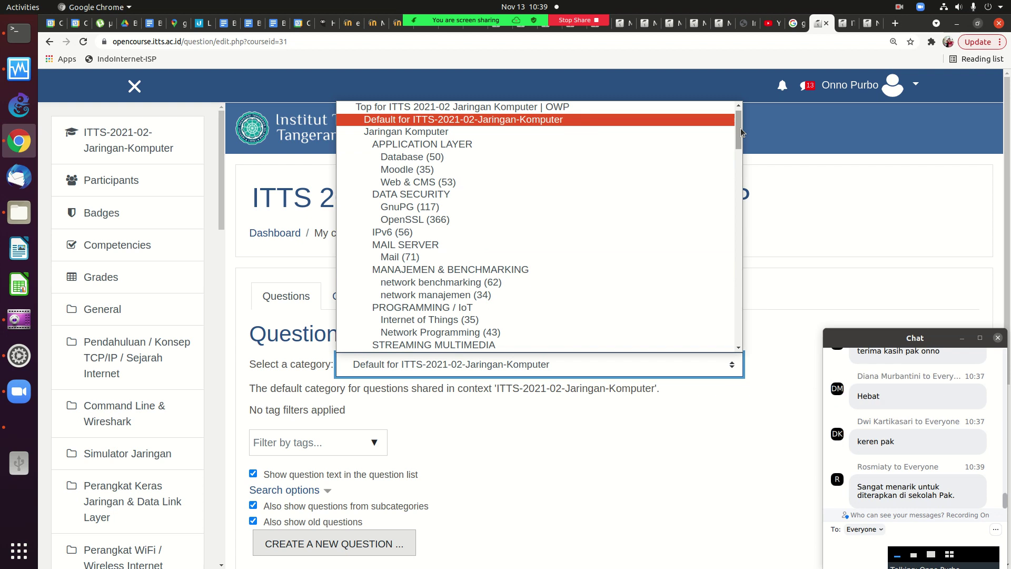
drag(741, 128, 741, 129)
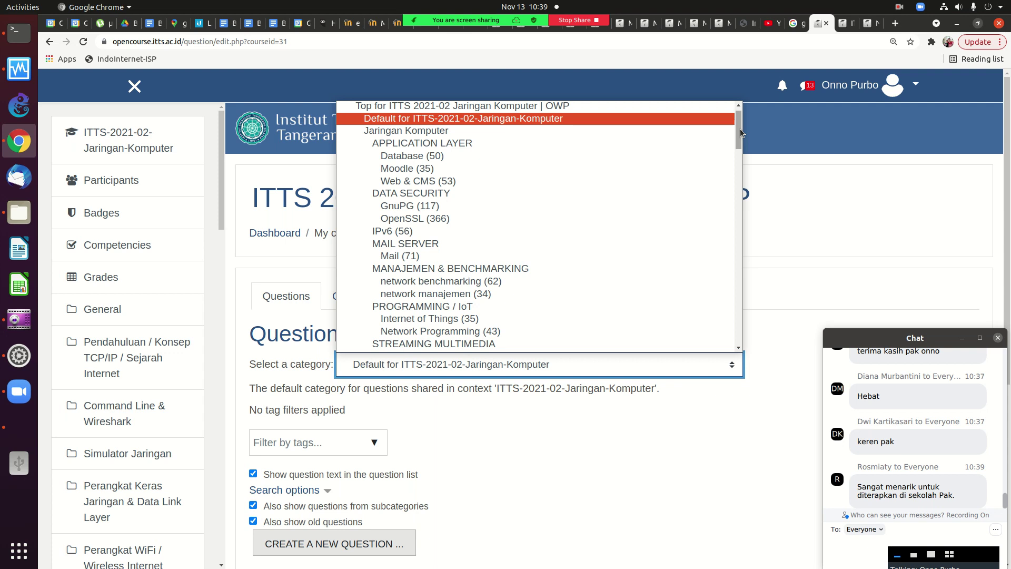
drag(740, 129, 681, 258)
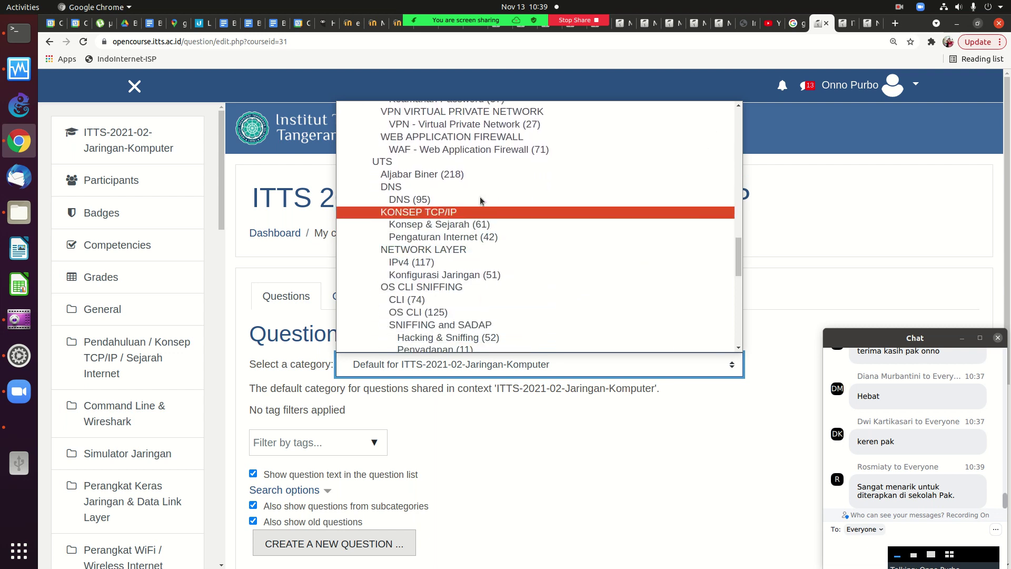
Filter the question bank to Konsep & Sejarah (61), then switch to the Sejarah Internet Indonesia tab.
click(427, 226)
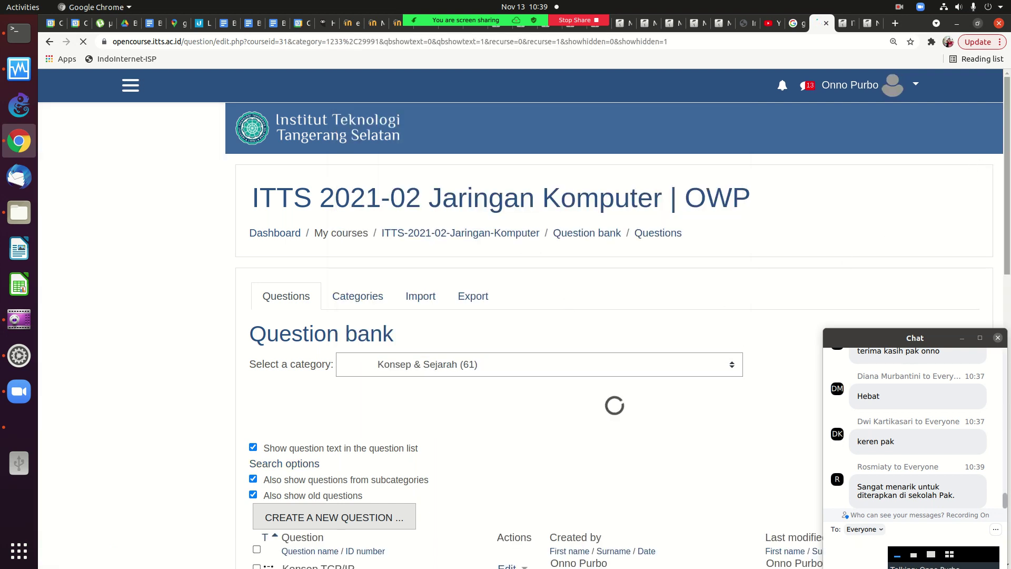
scroll(985, 221, down, 10)
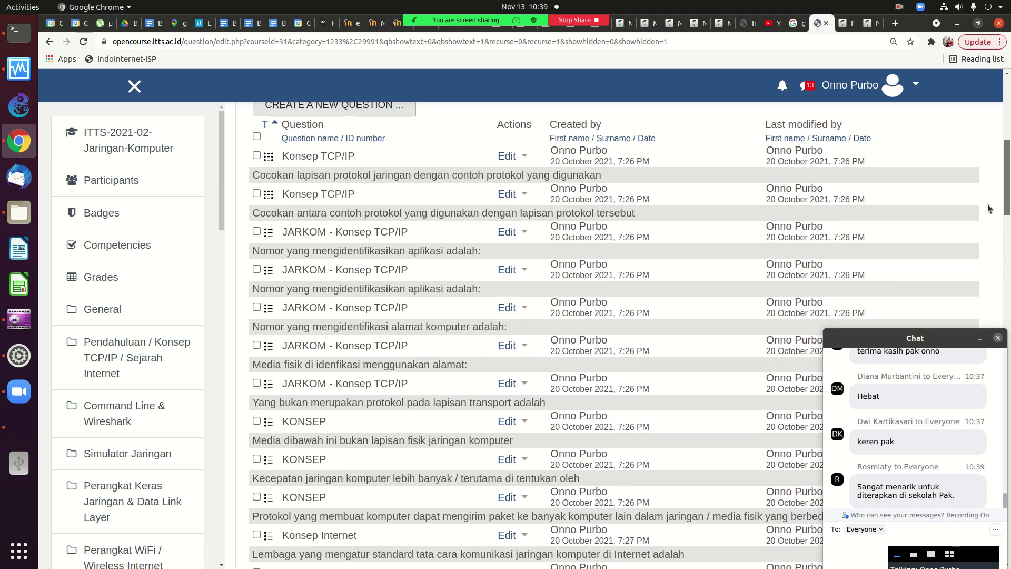
scroll(979, 223, down, 3)
scroll(976, 227, up, 6)
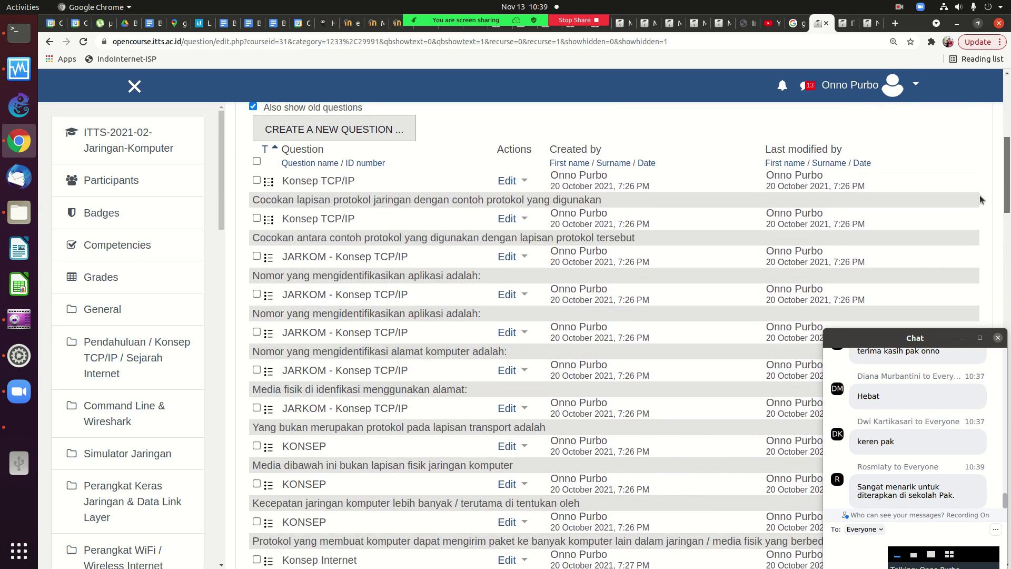
click(841, 29)
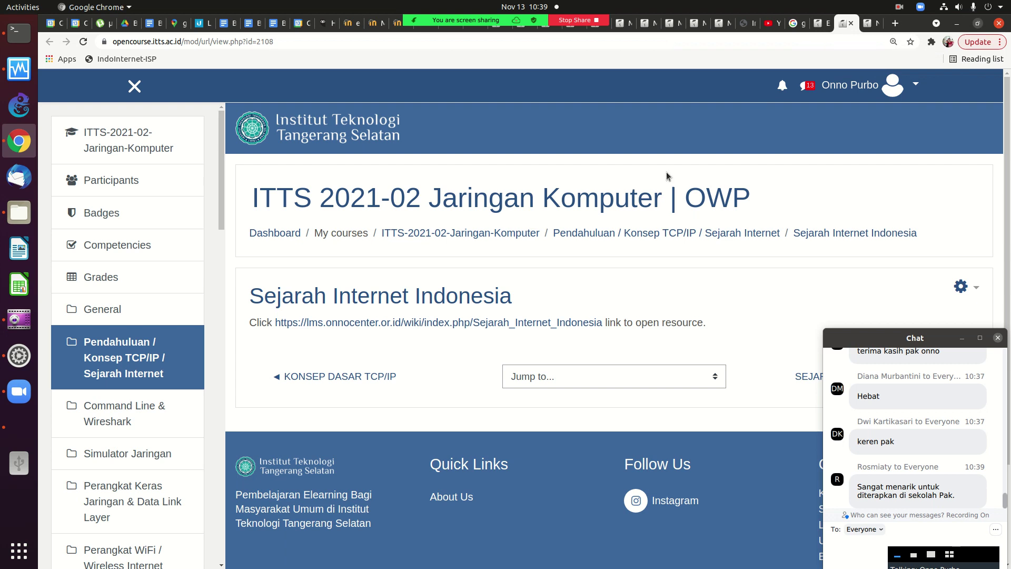
Open the Sejarah Internet Indonesia wiki article and go to its Jaringan Pendidikan AI3 Indonesia section.
click(440, 323)
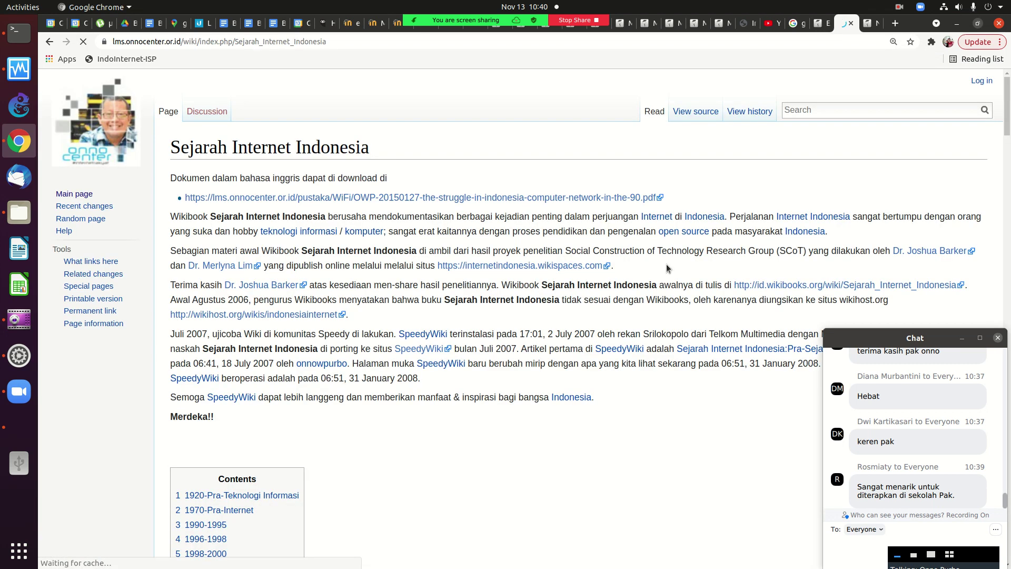
scroll(992, 171, down, 10)
scroll(985, 179, down, 6)
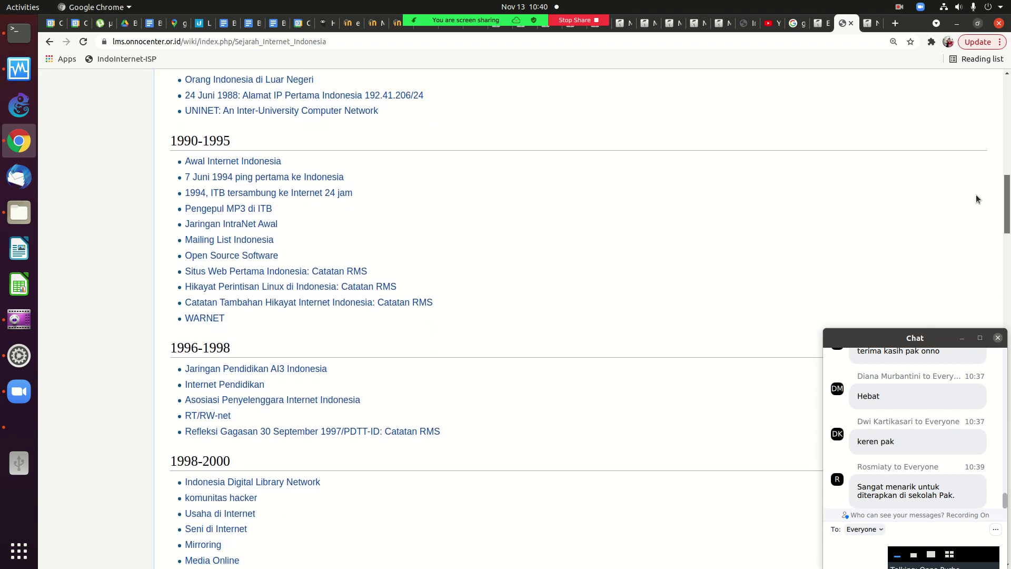
scroll(975, 197, down, 1)
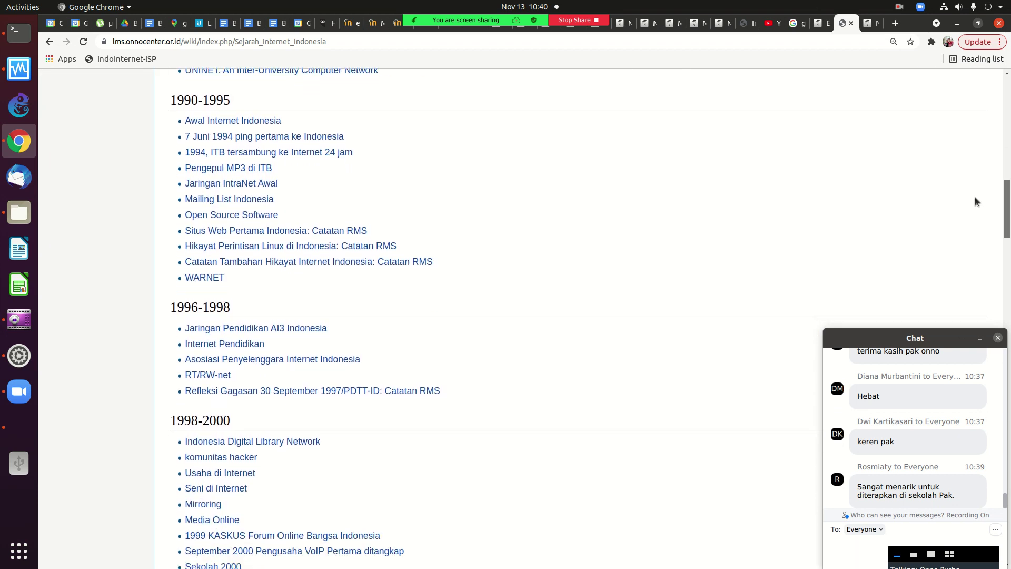
scroll(975, 200, down, 4)
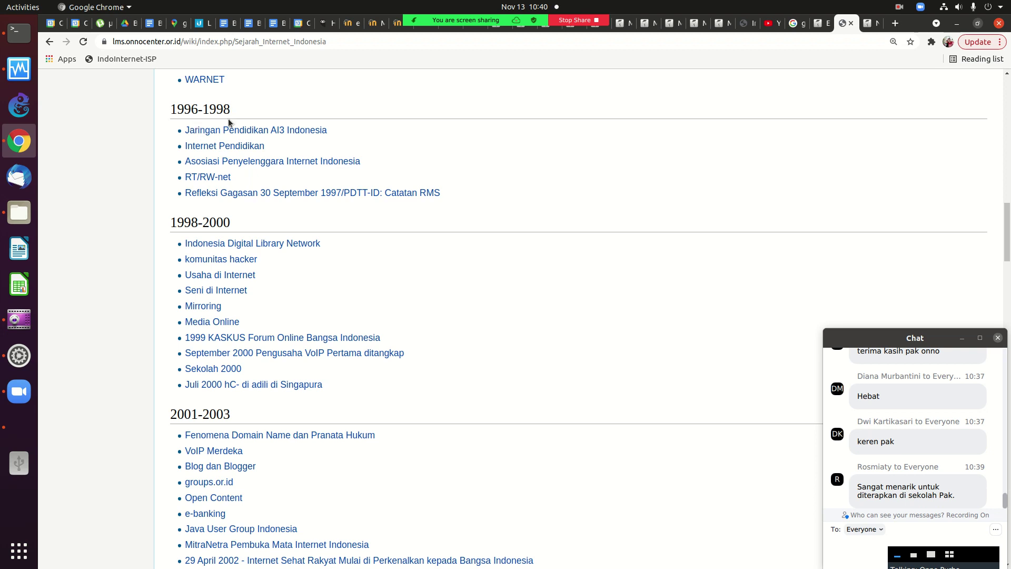
click(231, 136)
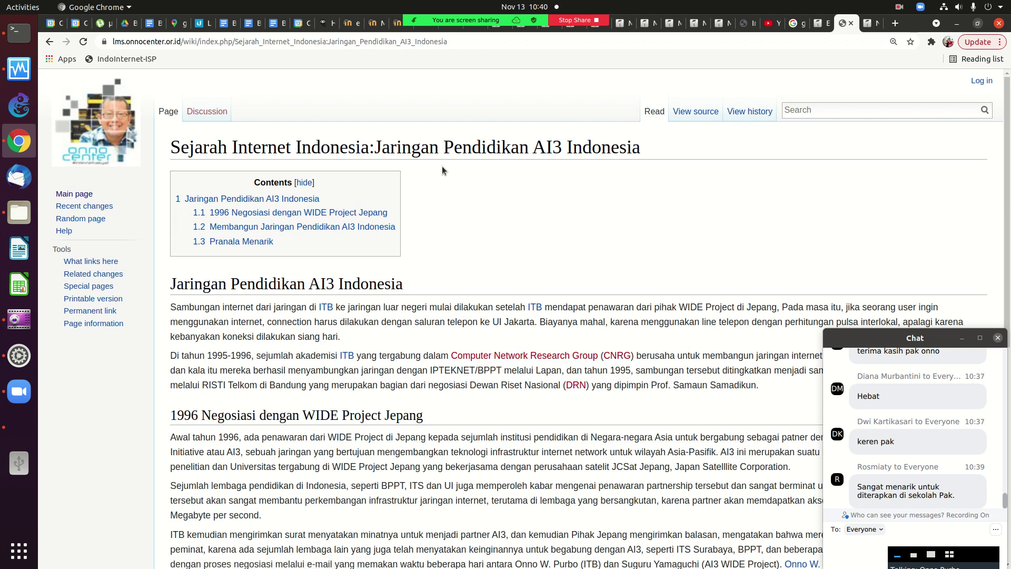
scroll(441, 166, down, 2)
scroll(441, 166, down, 3)
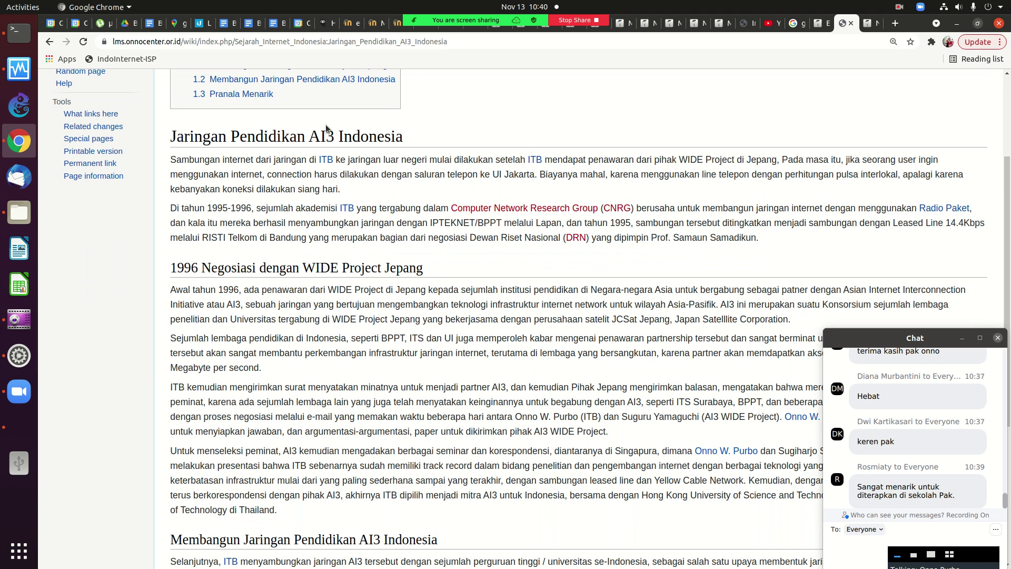
In the Moodle question bank, choose the True/False question type and add it.
click(821, 24)
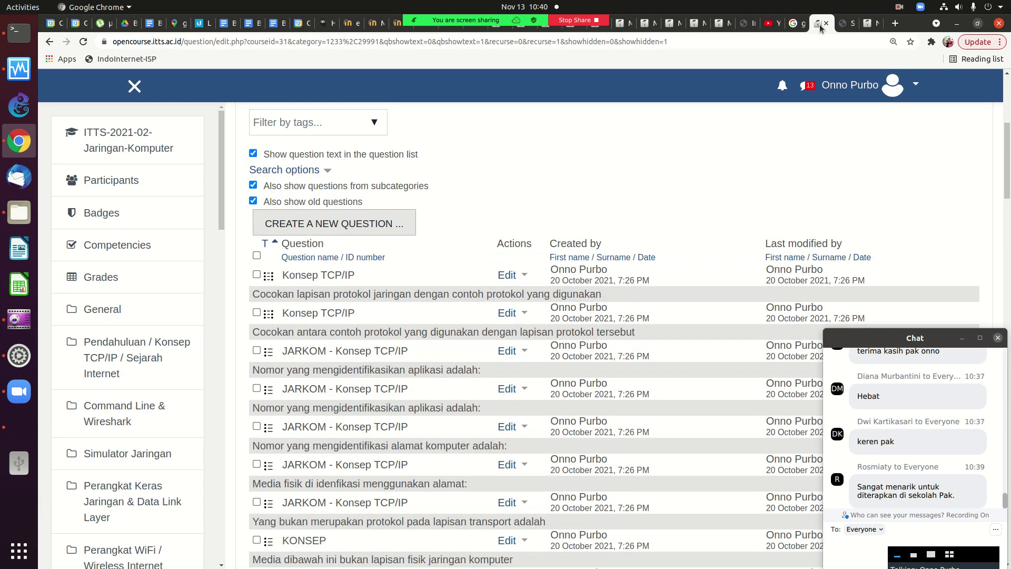
click(370, 221)
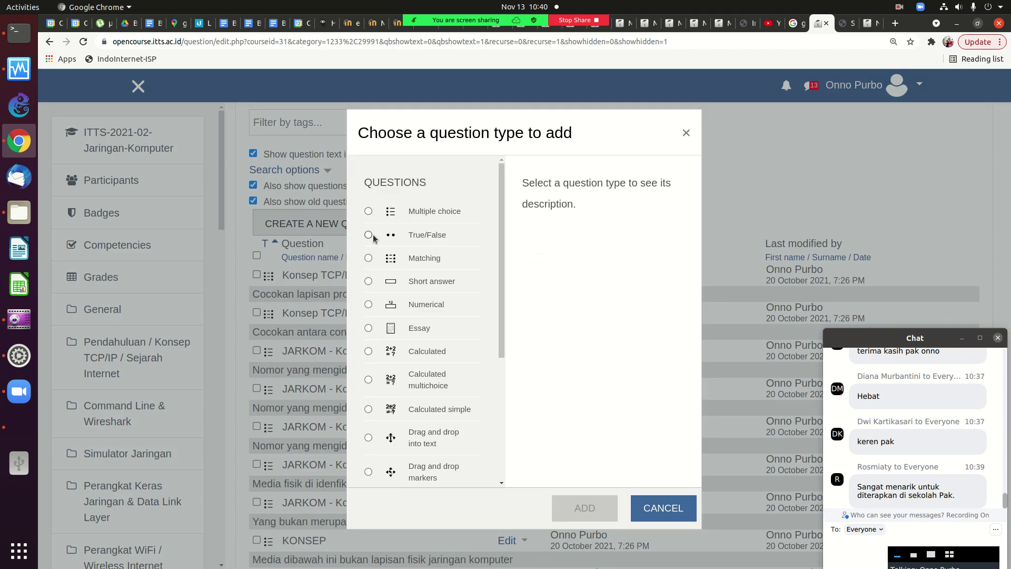
click(685, 134)
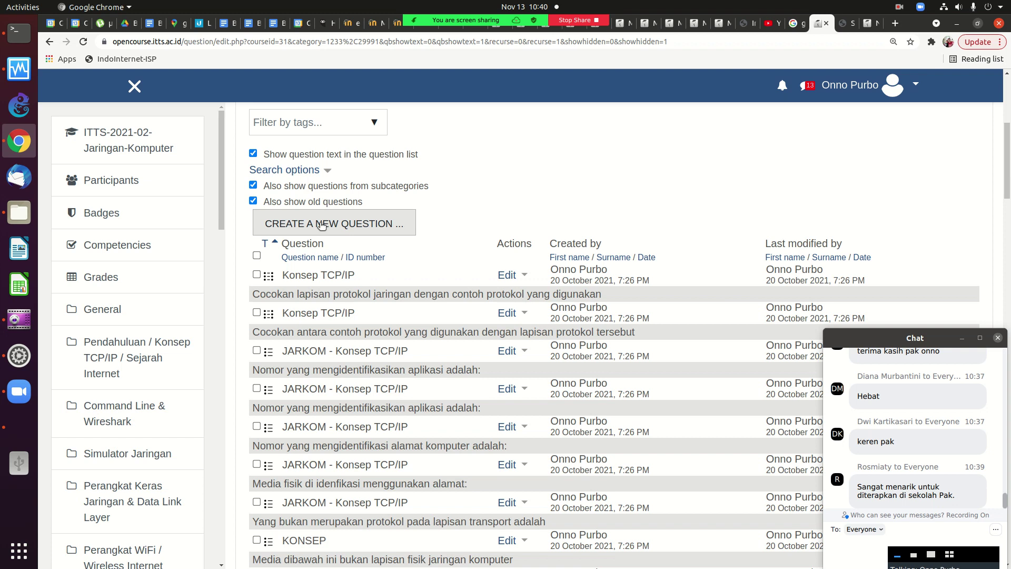
click(321, 224)
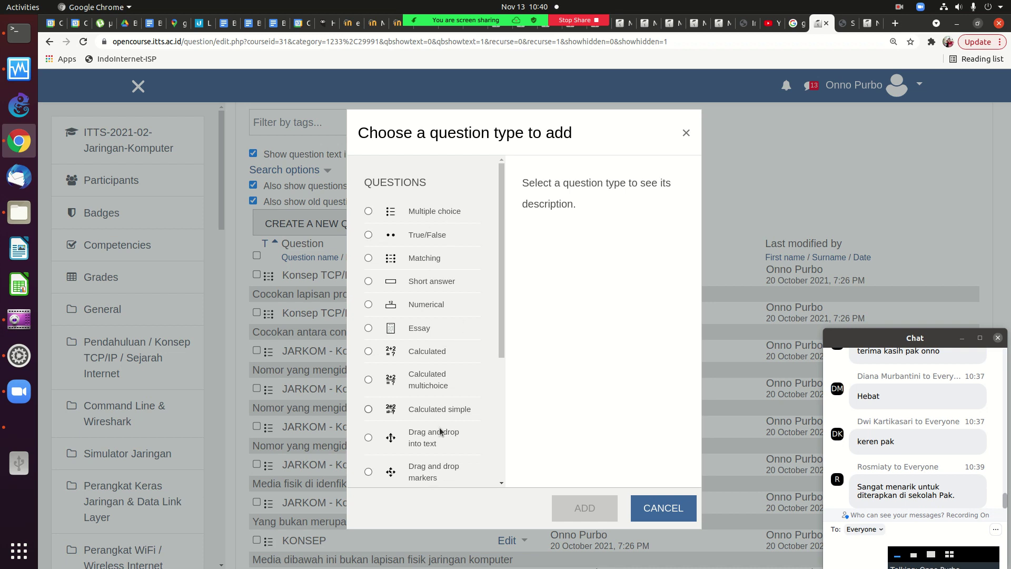
drag(498, 329, 498, 350)
click(369, 236)
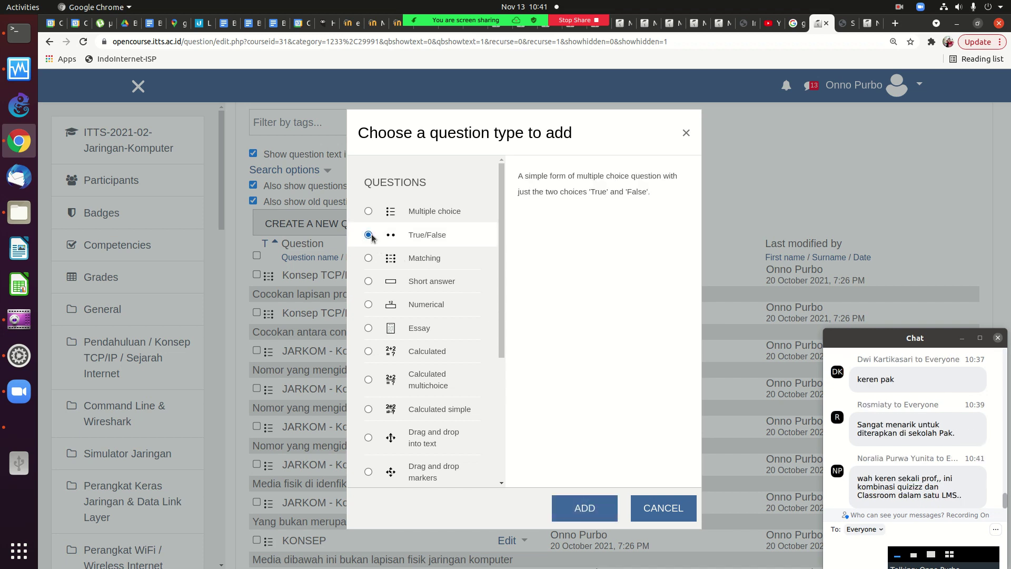
click(586, 508)
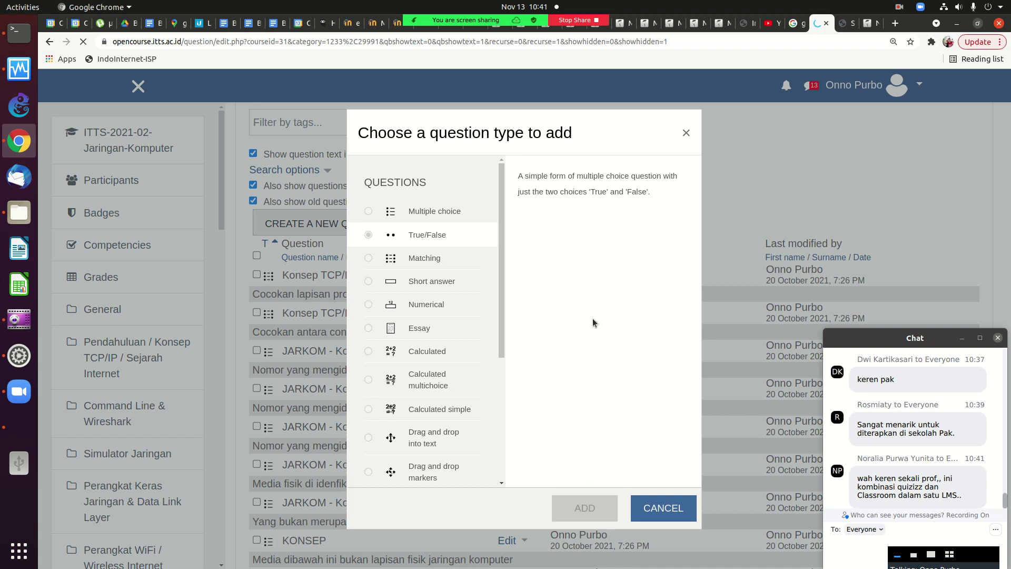
Copy the AI3 Indonesia heading and two paragraphs from the wiki, then return to the question form.
click(847, 23)
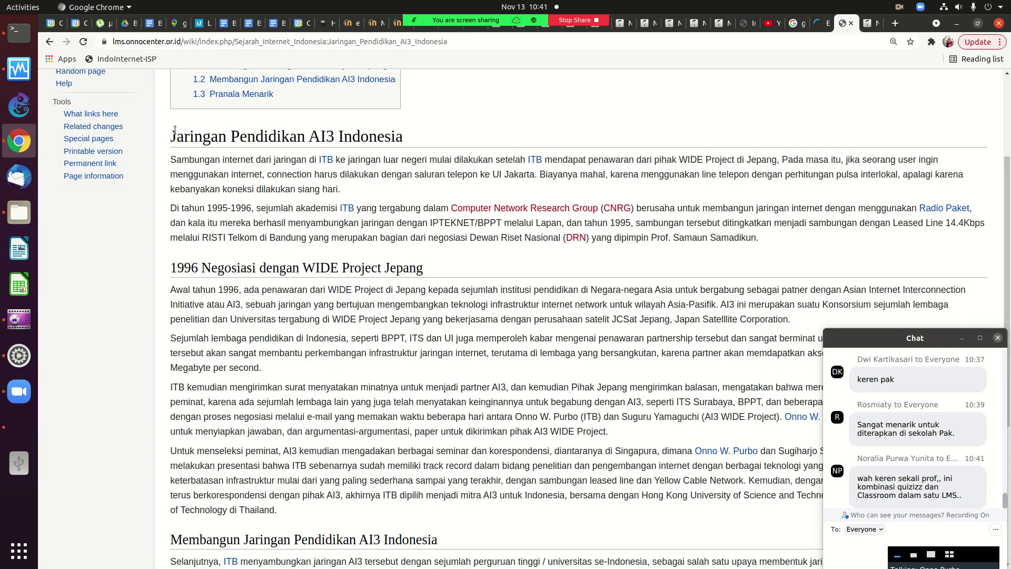
drag(171, 131, 731, 239)
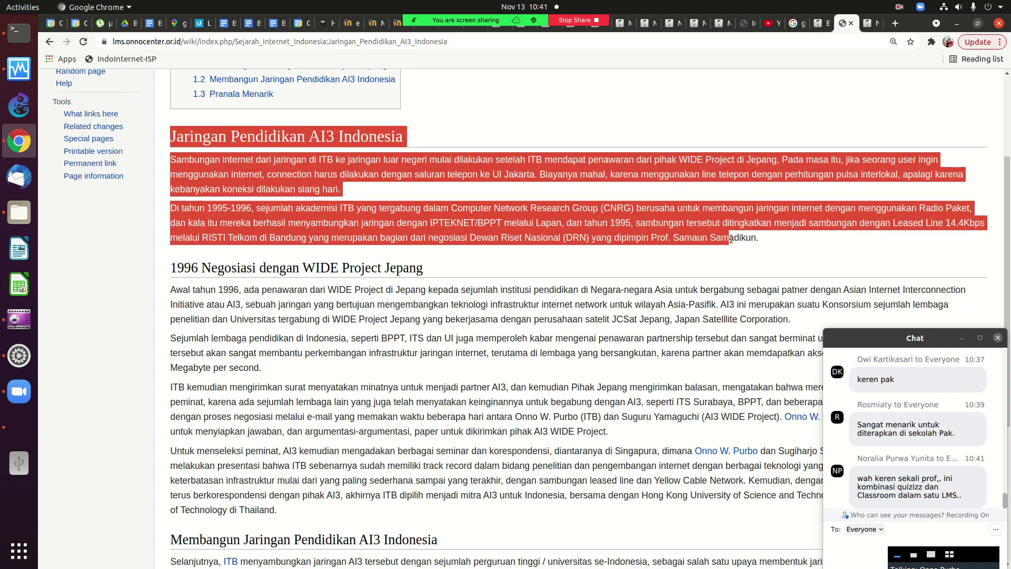
right_click(472, 211)
click(502, 298)
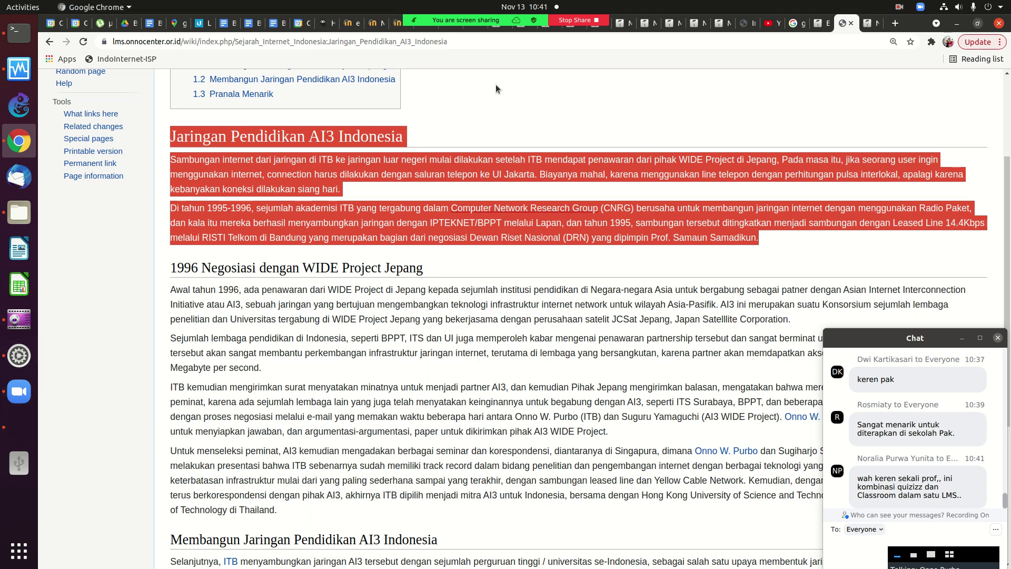
click(824, 25)
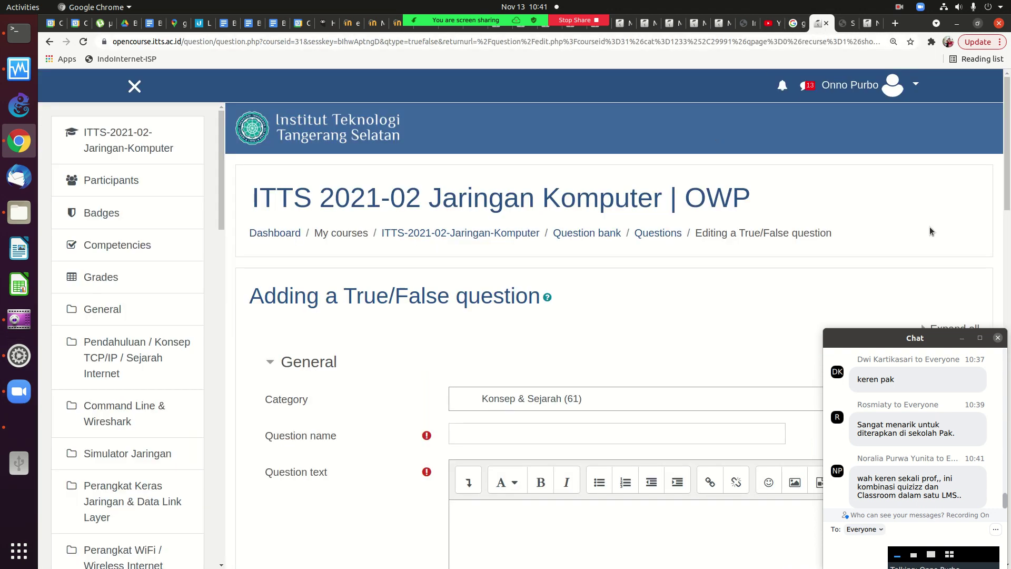
Name the new question 'Sejarah Internet Indonesia'.
scroll(997, 163, down, 3)
scroll(990, 179, down, 2)
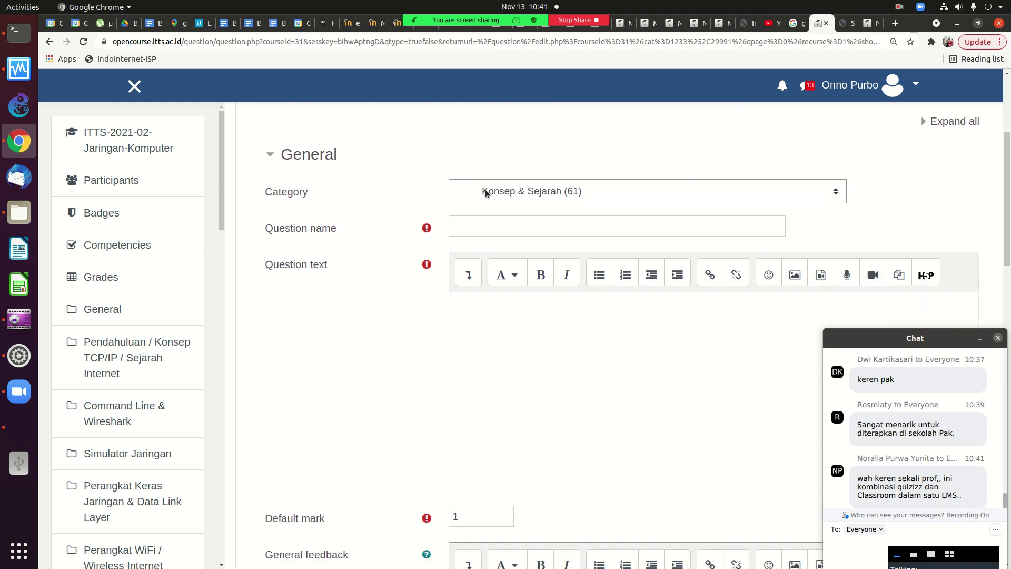
click(490, 227)
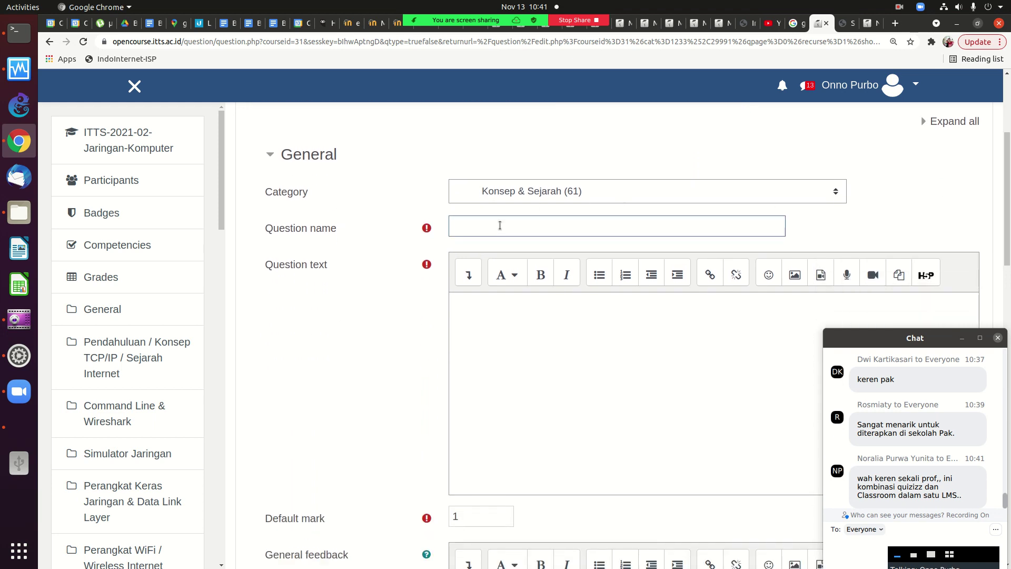
text(Sejarah In)
text(rter)
key(BackSpace)
key(BackSpace)
key(BackSpace)
text(ter)
key(BackSpace)
text(rnet Indonesia)
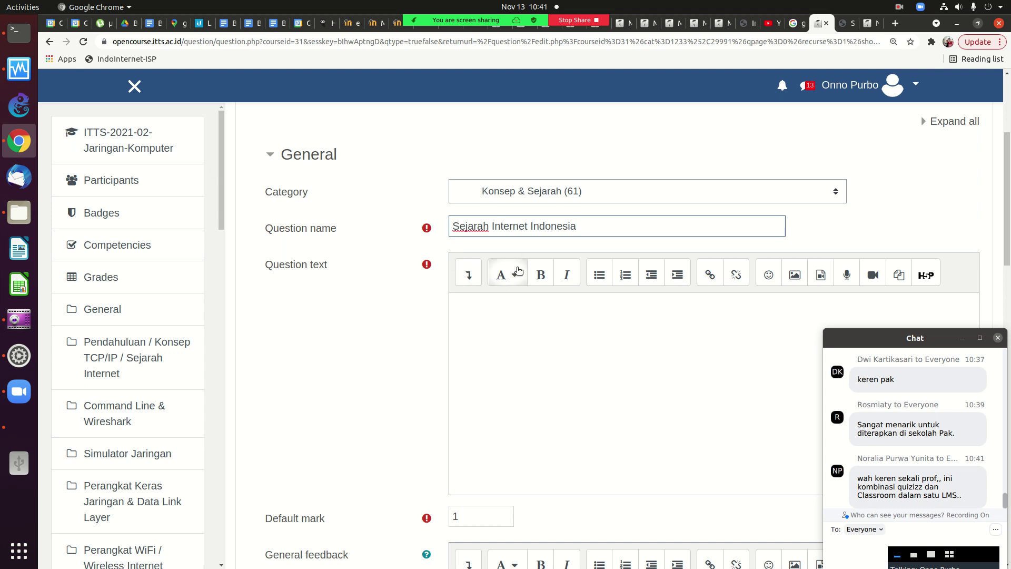
Paste the copied AI3 article as question text, set the correct answer to True, and save.
click(478, 314)
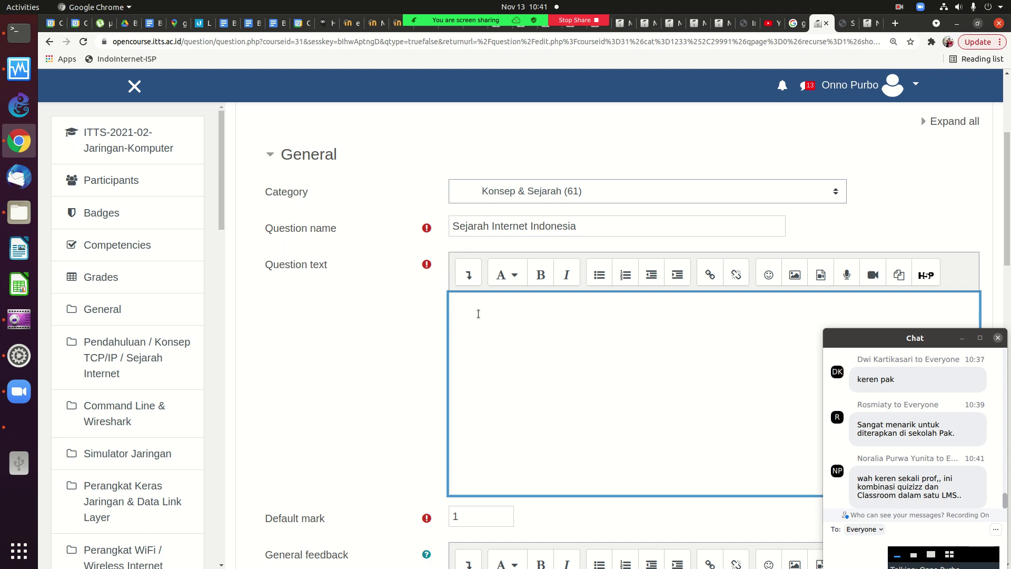
key(ctrl+v)
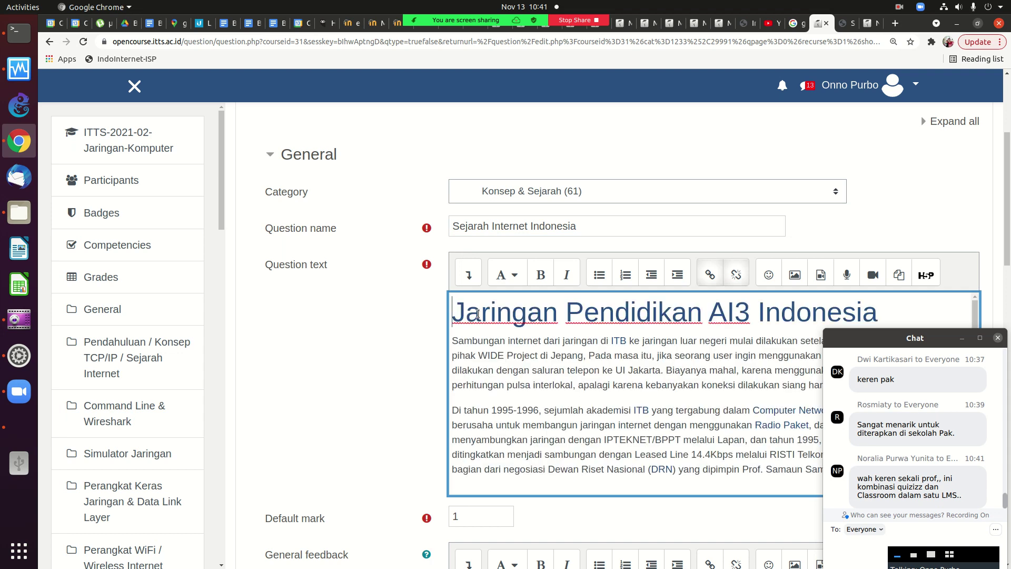
scroll(1005, 213, down, 1)
scroll(1005, 213, down, 3)
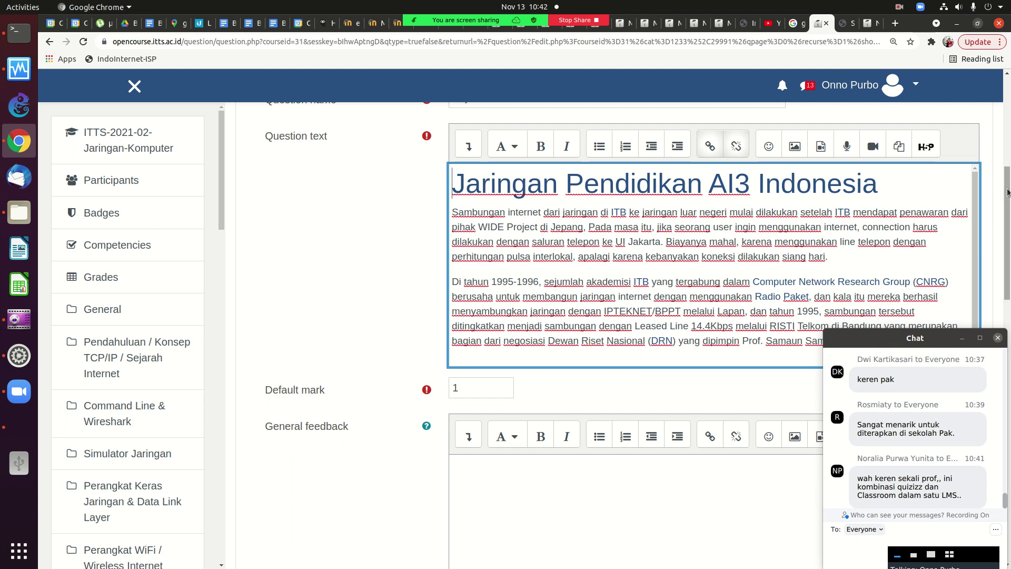
scroll(769, 282, down, 6)
click(496, 328)
click(477, 361)
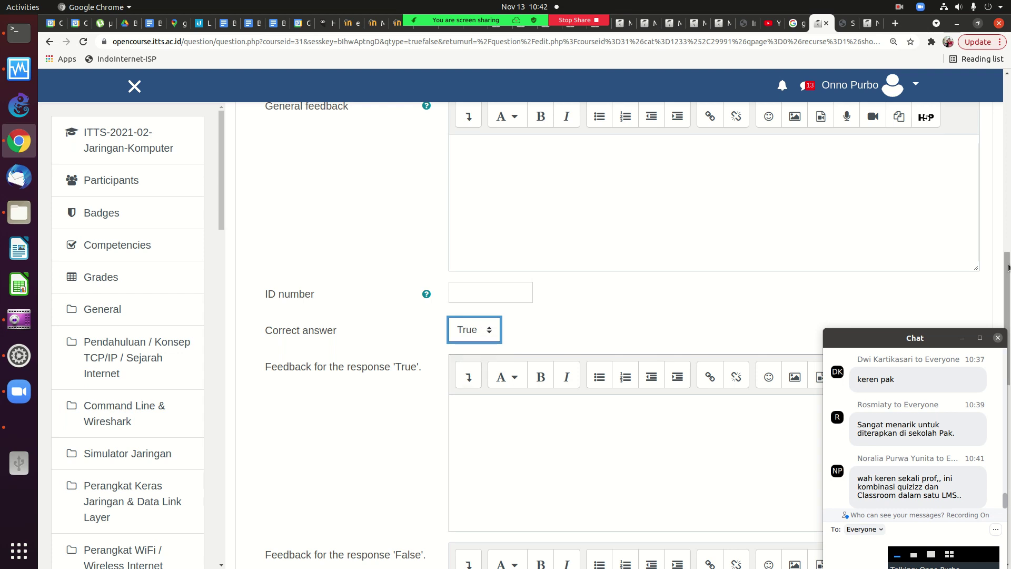
scroll(1008, 268, down, 10)
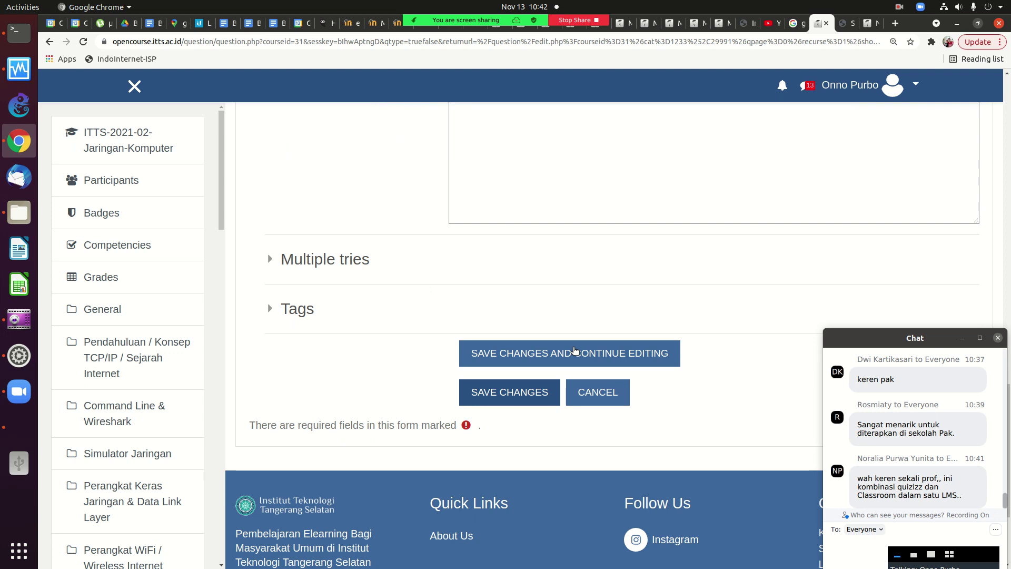
click(575, 351)
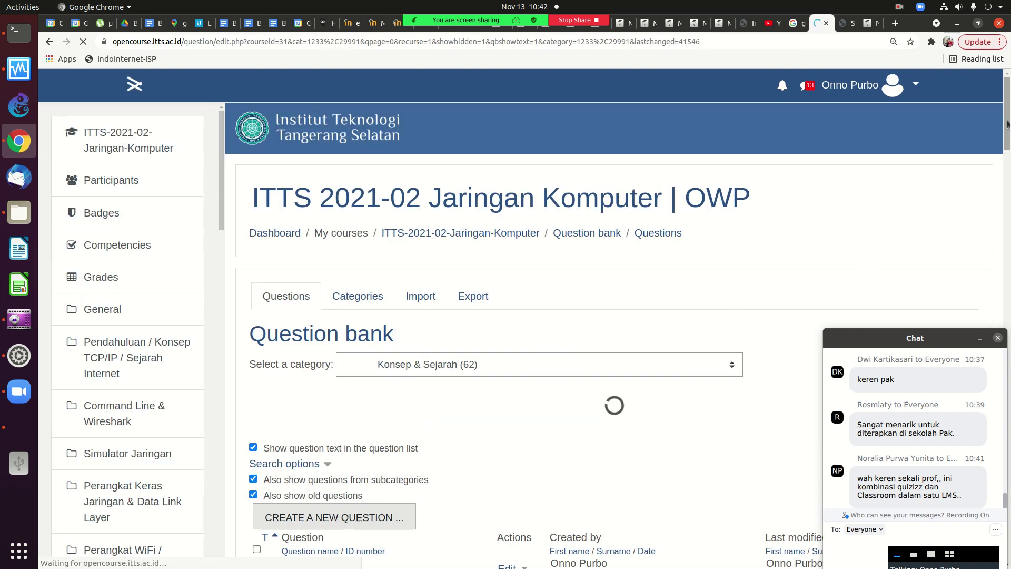
Duplicate the Sejarah Internet Indonesia question and remove ' (copy)' from its name.
drag(1007, 123, 946, 506)
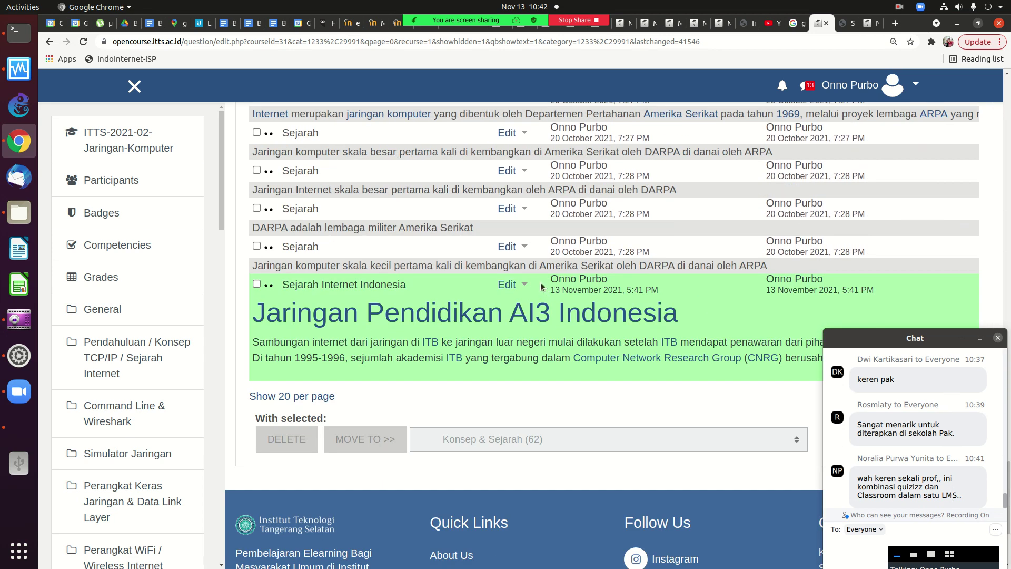
click(507, 285)
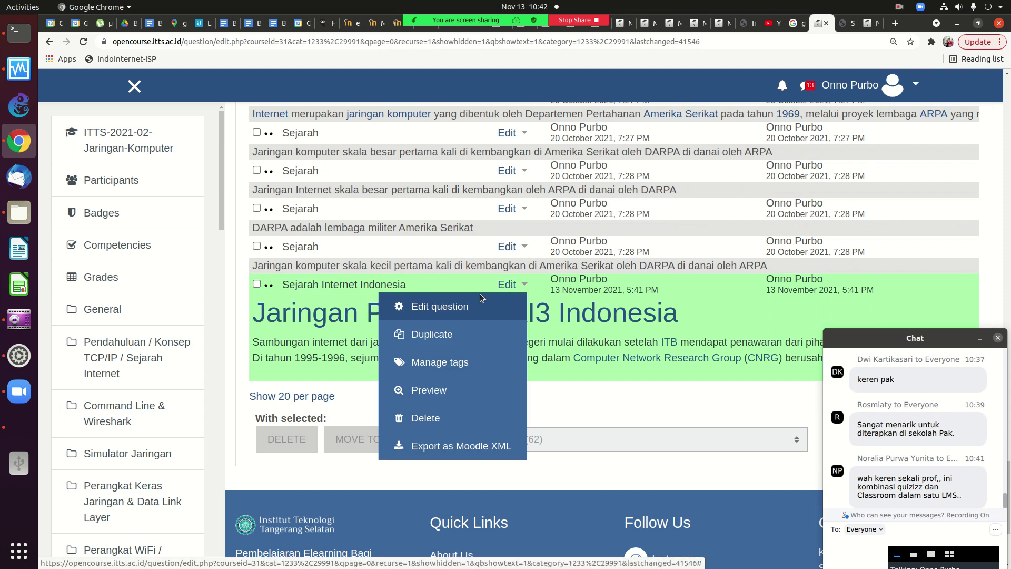
click(445, 330)
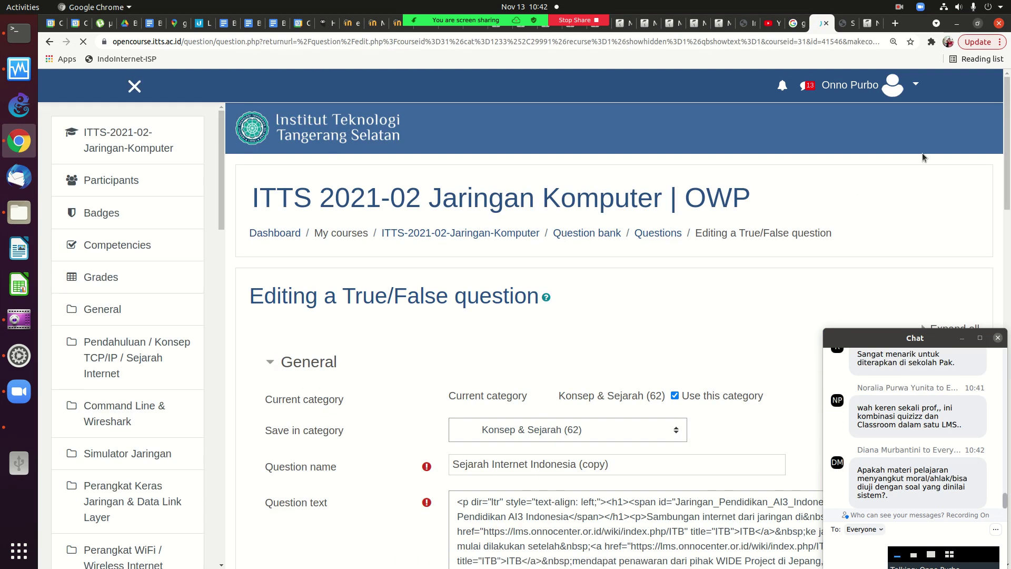
scroll(685, 226, down, 4)
click(665, 244)
key(BackSpace)
key(BackSpace)
key(BackSpace)
key(BackSpace)
key(BackSpace)
key(BackSpace)
key(BackSpace)
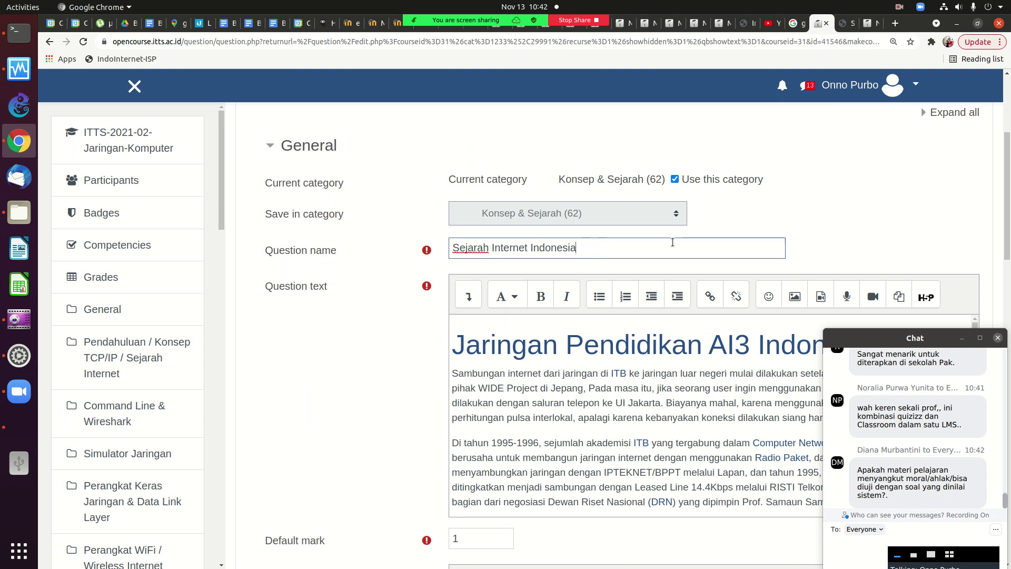
Replace 'mahal' with 'murah' in the text, set the correct answer to False, and save.
drag(999, 206, 991, 248)
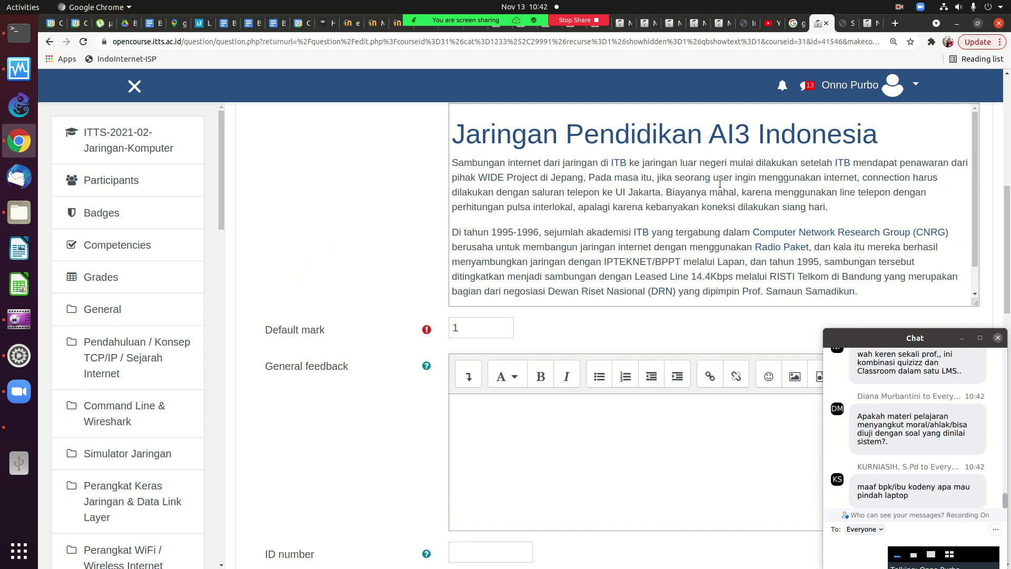
click(739, 191)
key(BackSpace)
key(BackSpace)
key(BackSpace)
key(BackSpace)
key(BackSpace)
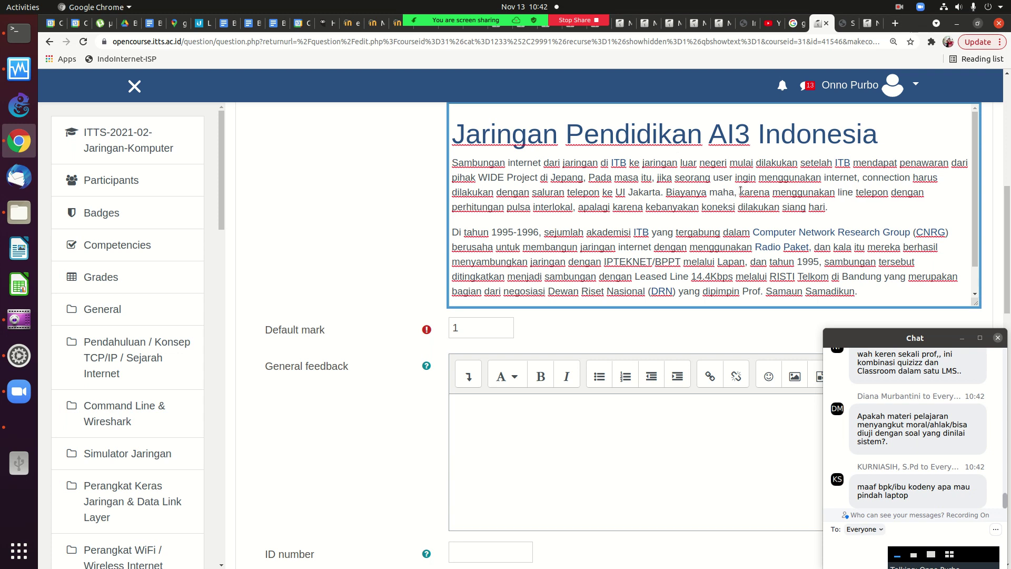
text(murah)
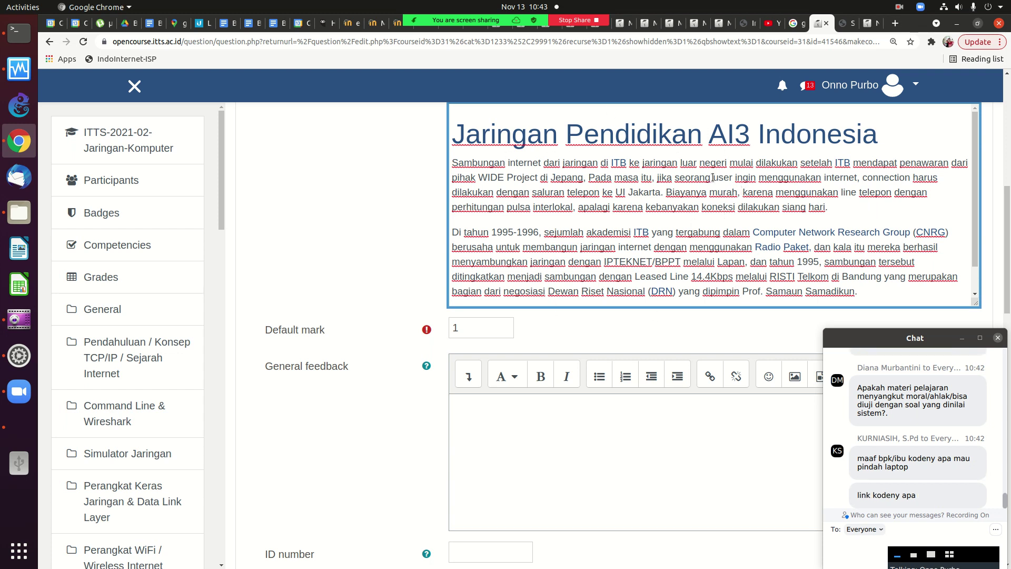
scroll(712, 192, down, 5)
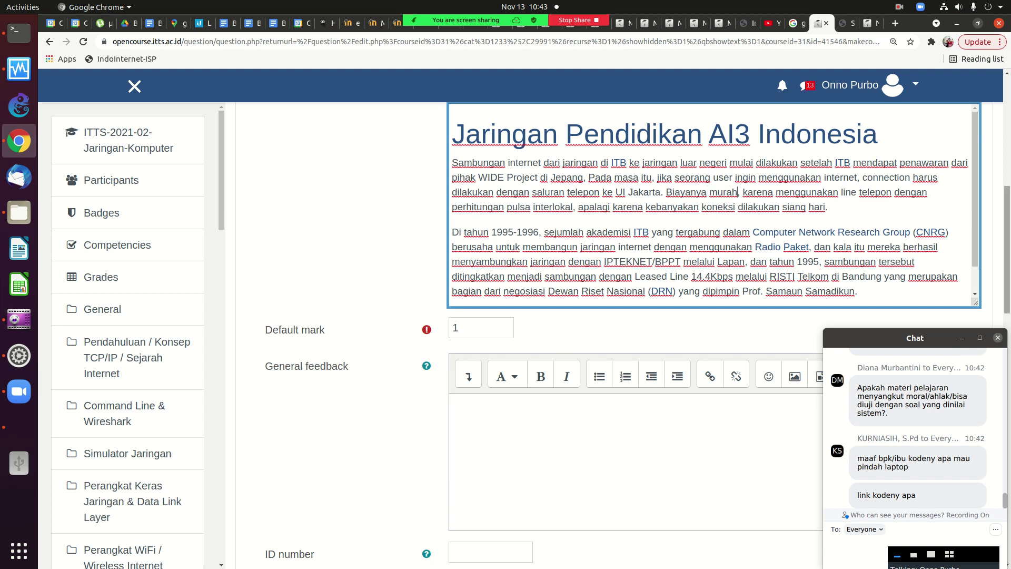
click(482, 298)
click(466, 314)
scroll(569, 284, down, 10)
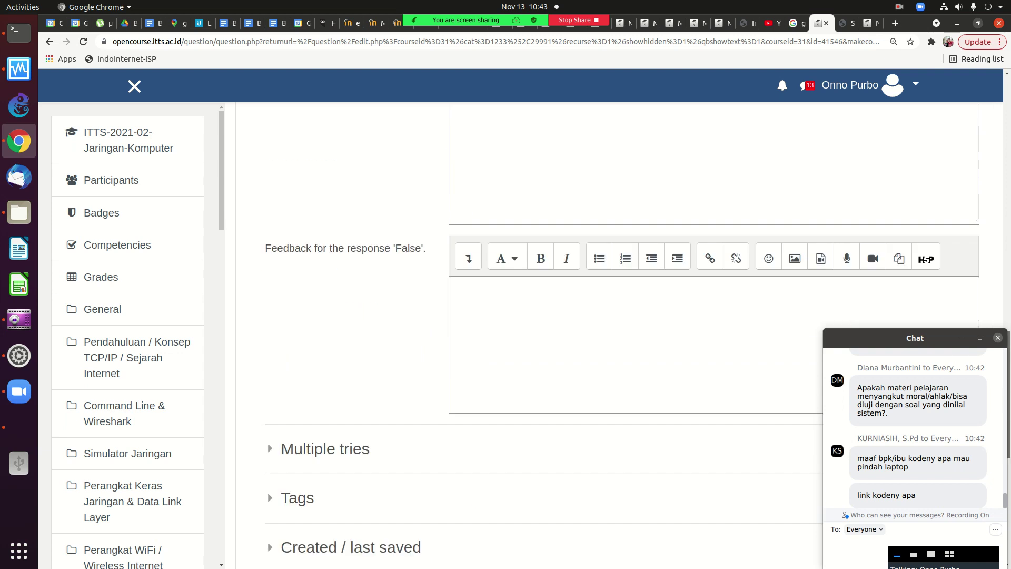
click(516, 229)
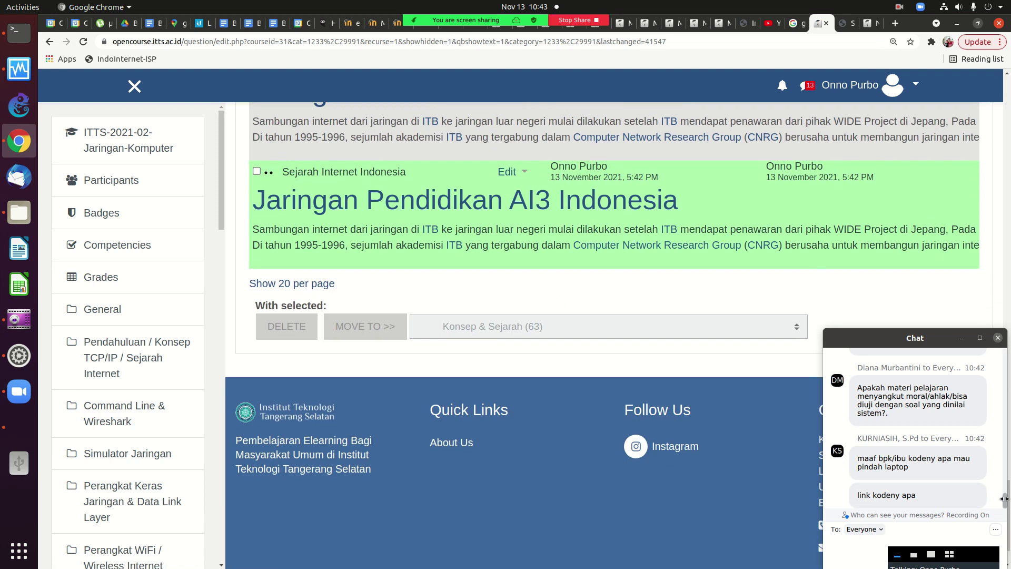
Duplicate the Sejarah Internet Indonesia question again and remove '(copy)' from its name.
drag(1005, 505, 1006, 500)
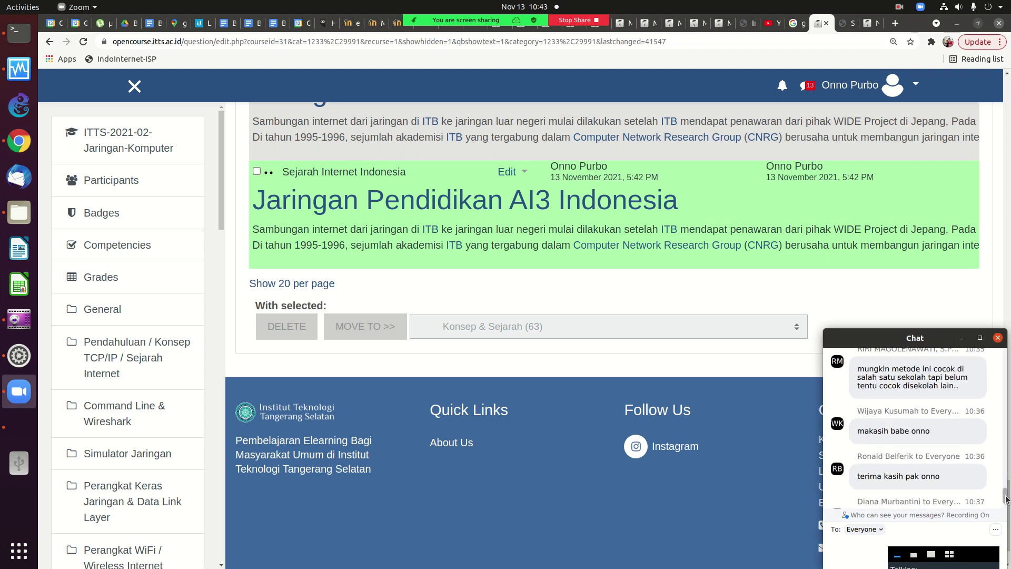
scroll(1007, 500, down, 5)
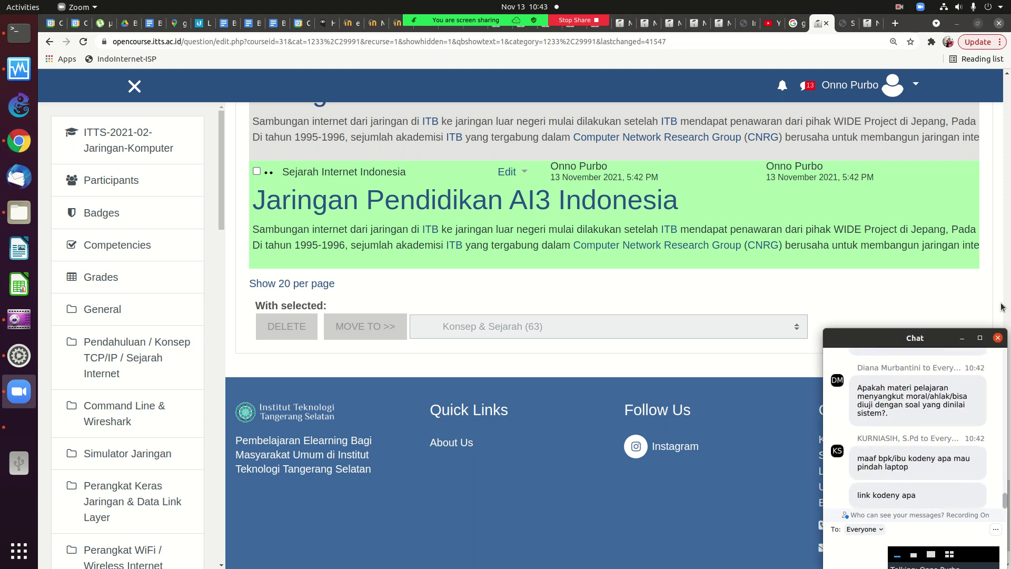
drag(945, 343, 927, 343)
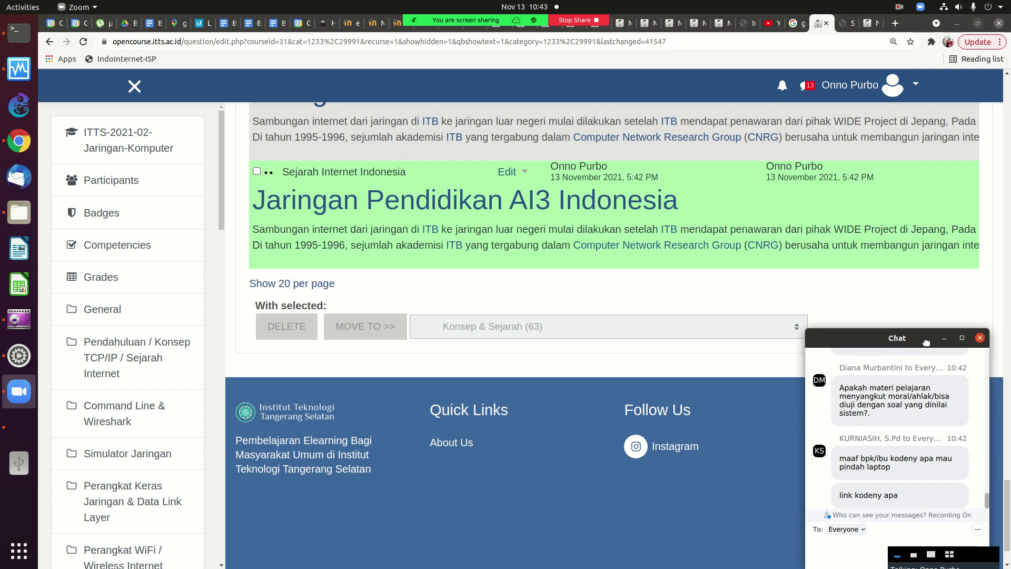
click(1006, 481)
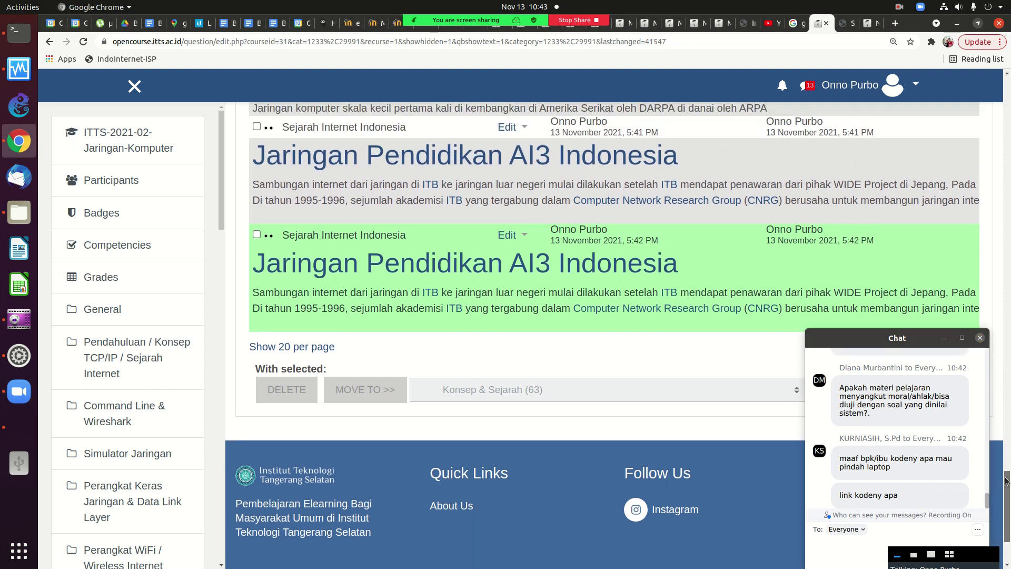
click(509, 143)
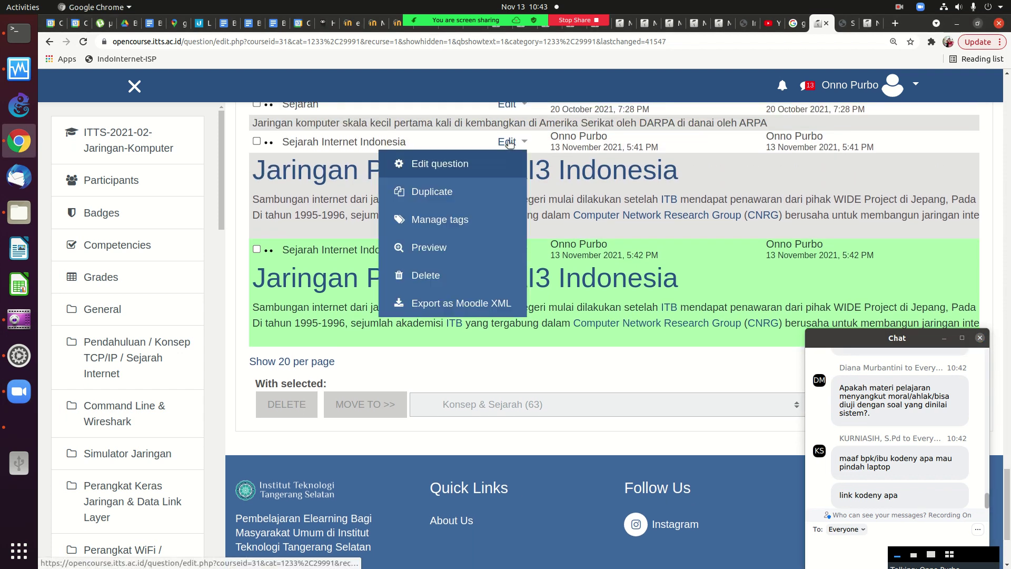
click(449, 193)
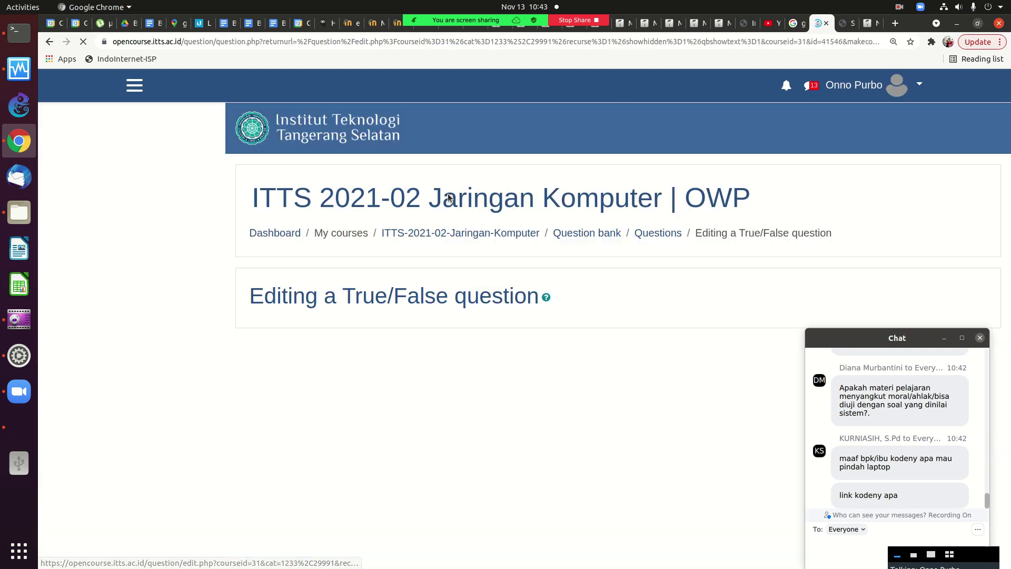
scroll(992, 189, down, 3)
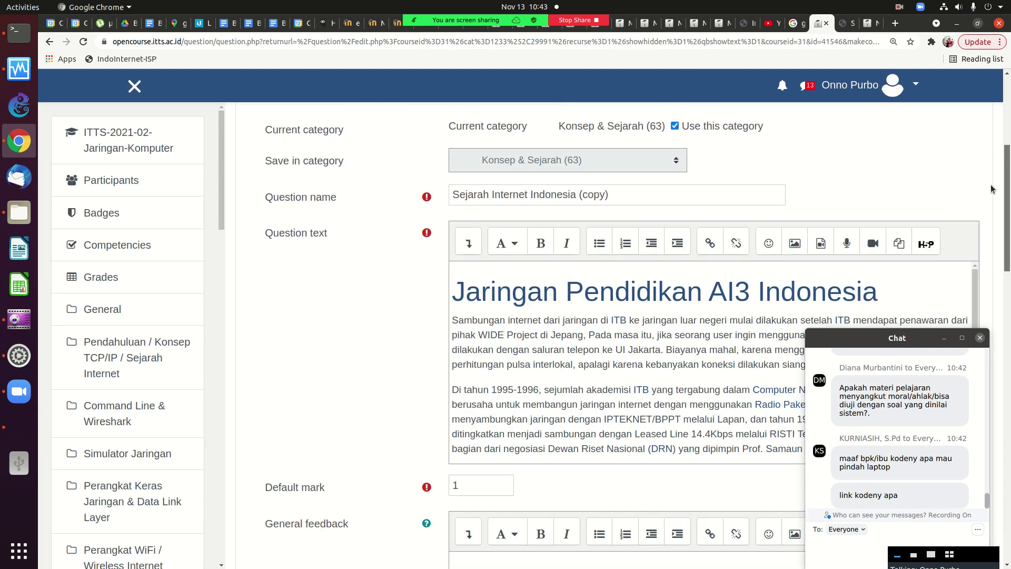
scroll(991, 189, down, 1)
click(614, 167)
key(BackSpace)
key(BackSpace)
key(BackSpace)
key(BackSpace)
key(BackSpace)
key(BackSpace)
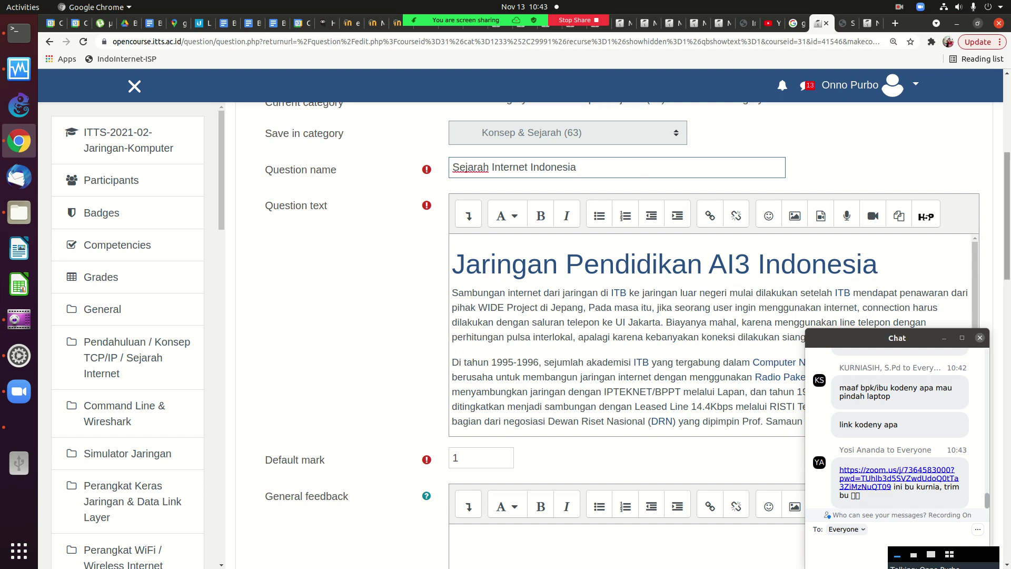
Change the year 1996 to 2021 in the text, set the correct answer to False, and save.
scroll(1007, 221, down, 2)
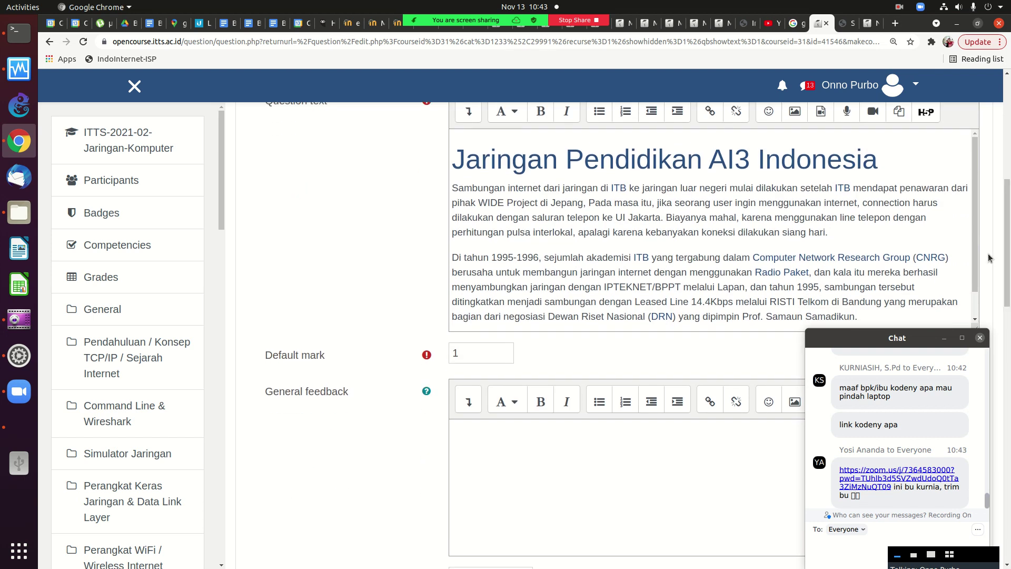
click(535, 258)
key(BackSpace)
key(BackSpace)
key(BackSpace)
key(BackSpace)
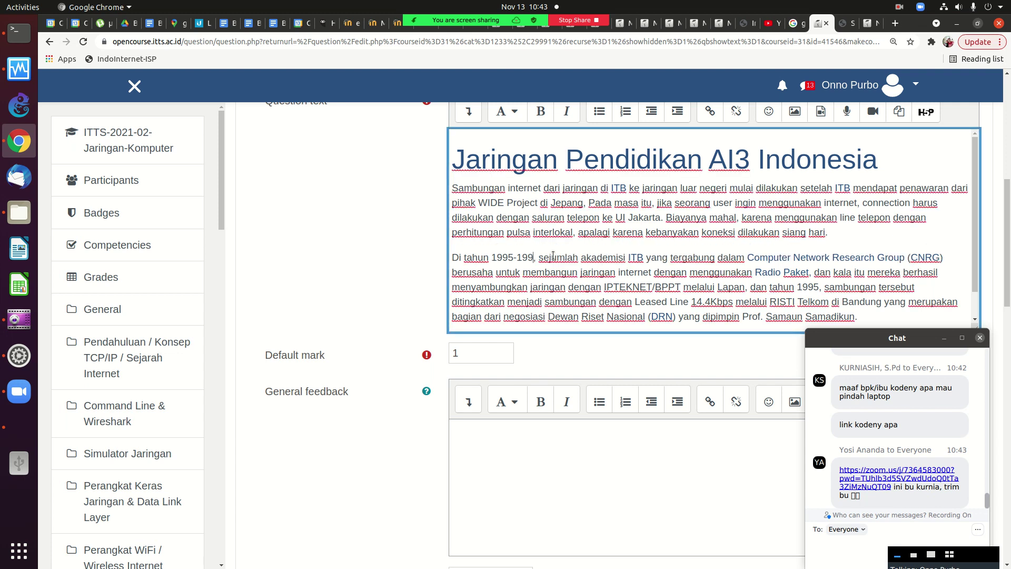
text(2021)
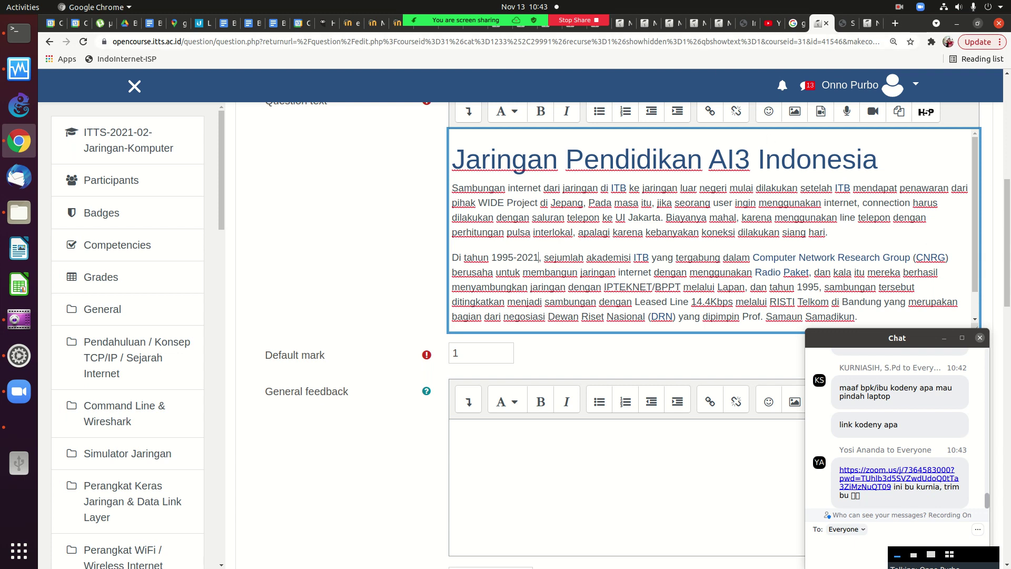
scroll(1005, 269, down, 3)
scroll(1004, 269, down, 13)
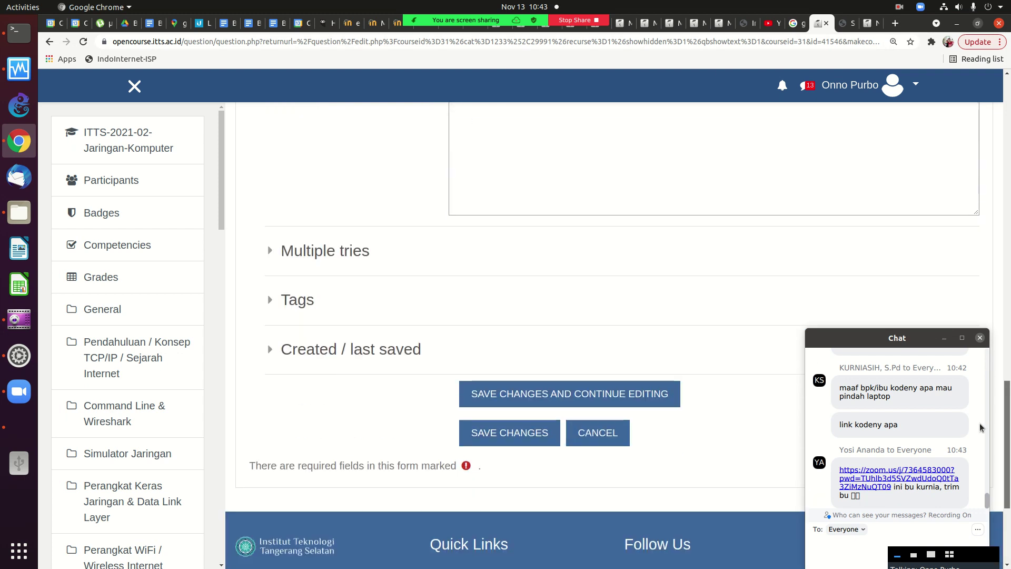
scroll(981, 284, up, 11)
click(477, 428)
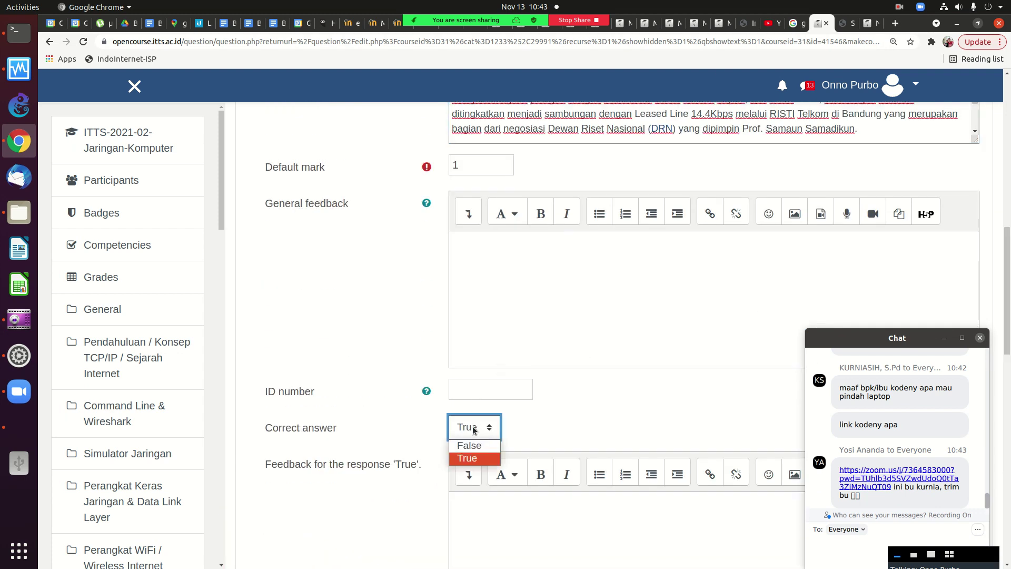
click(468, 446)
scroll(519, 343, down, 10)
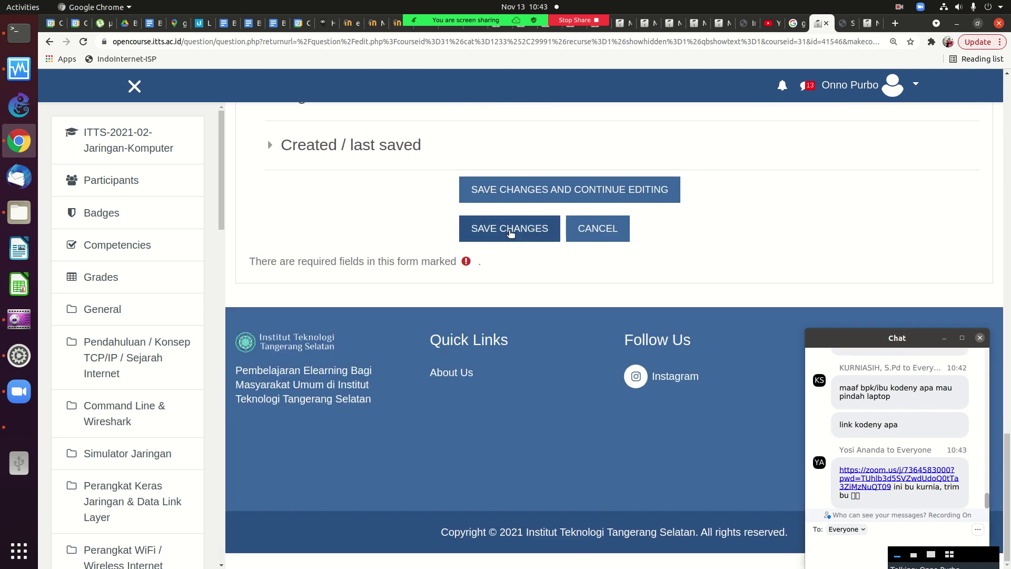
click(510, 231)
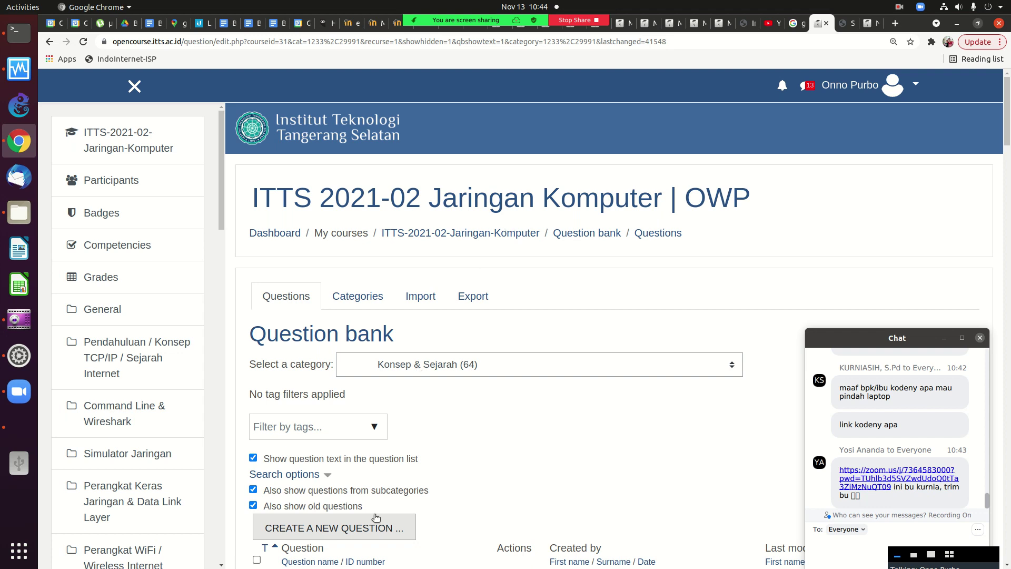
Look at the eLearning Rakyat site tab, then return to the question bank.
scroll(527, 337, down, 4)
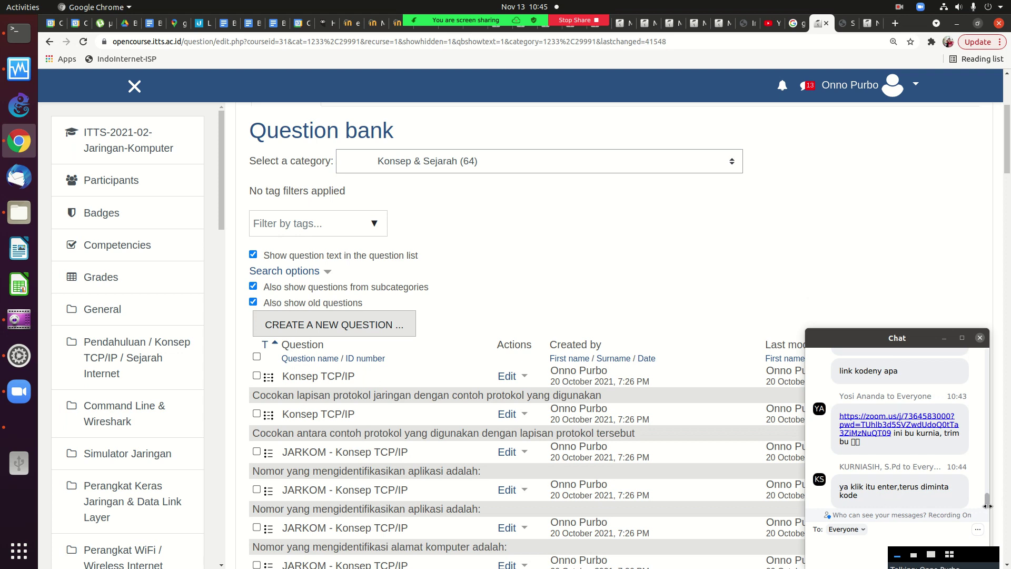
drag(988, 507, 988, 506)
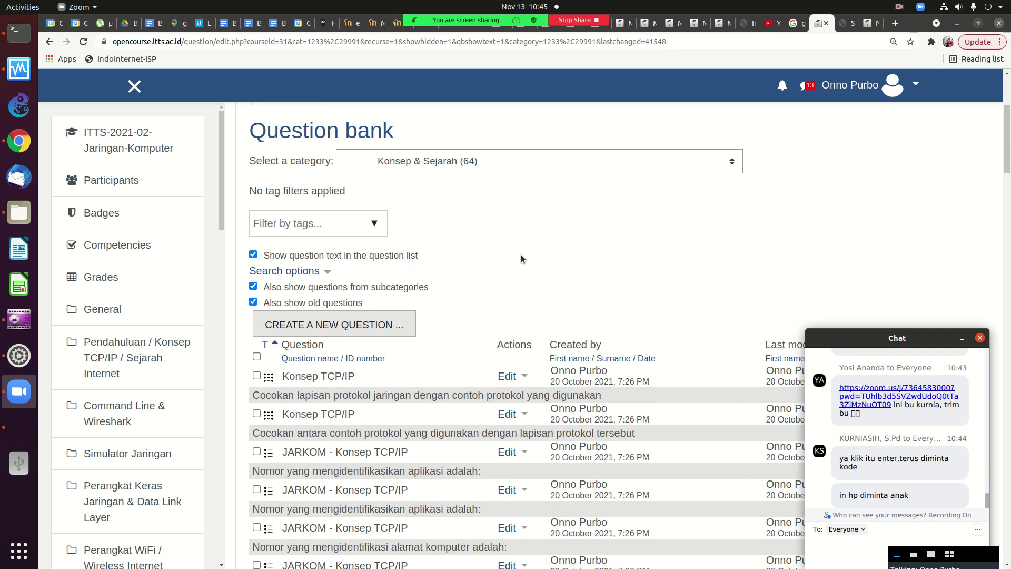
click(358, 25)
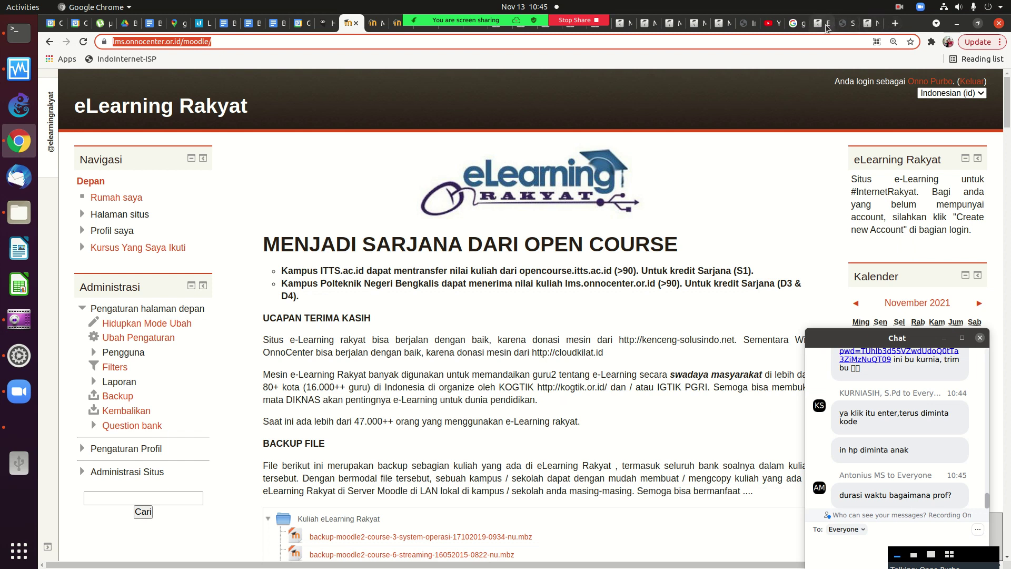
click(822, 23)
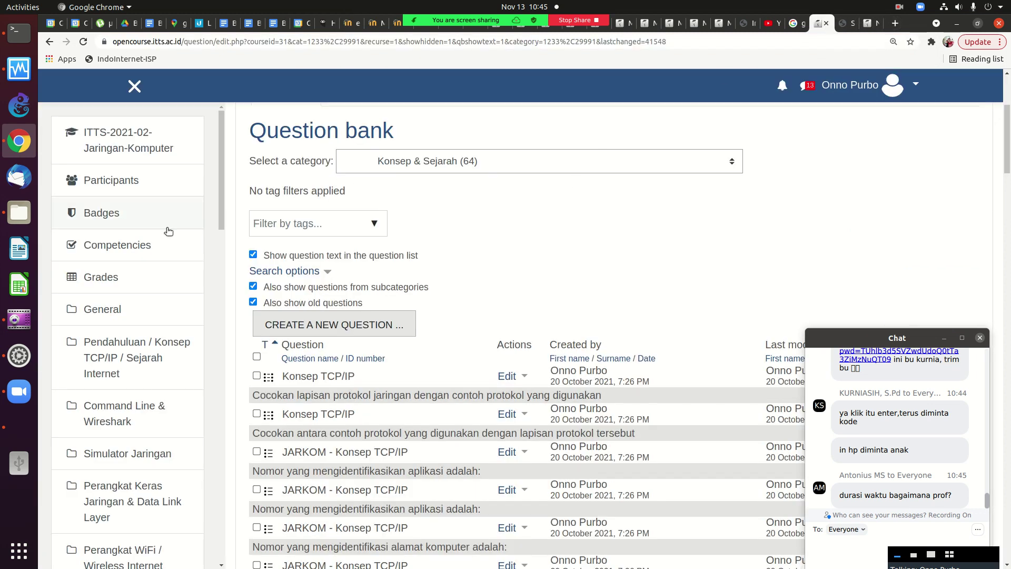
From the ITTS-2021-02-Jaringan-Komputer course, open the UAS quiz's Edit settings form.
click(147, 146)
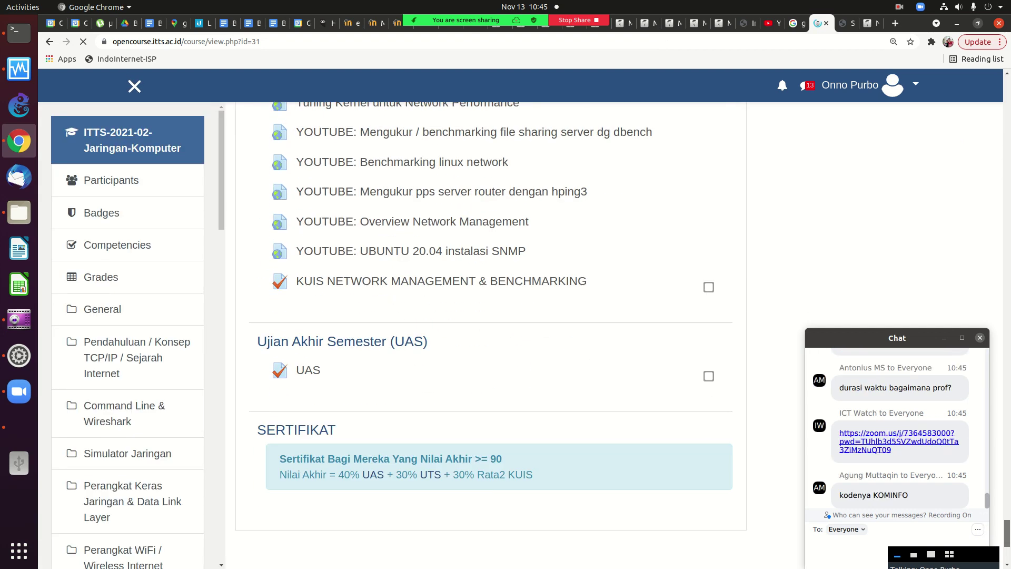
click(320, 378)
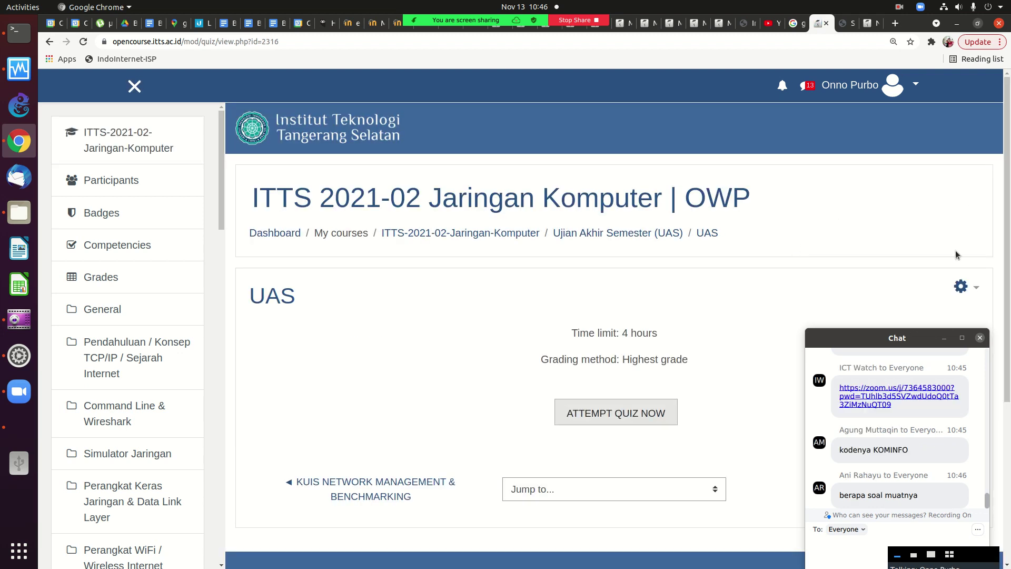
click(962, 287)
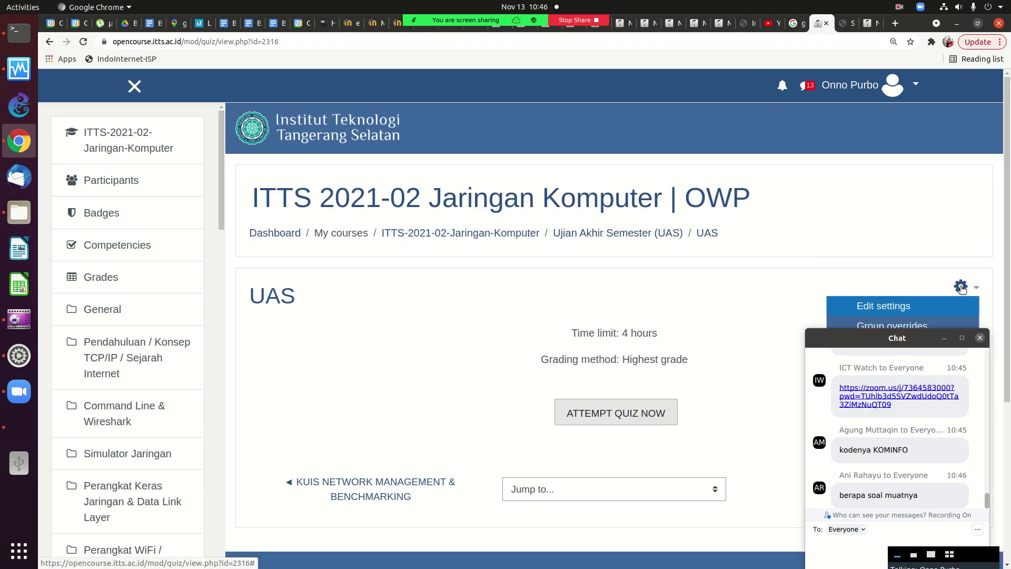
click(904, 308)
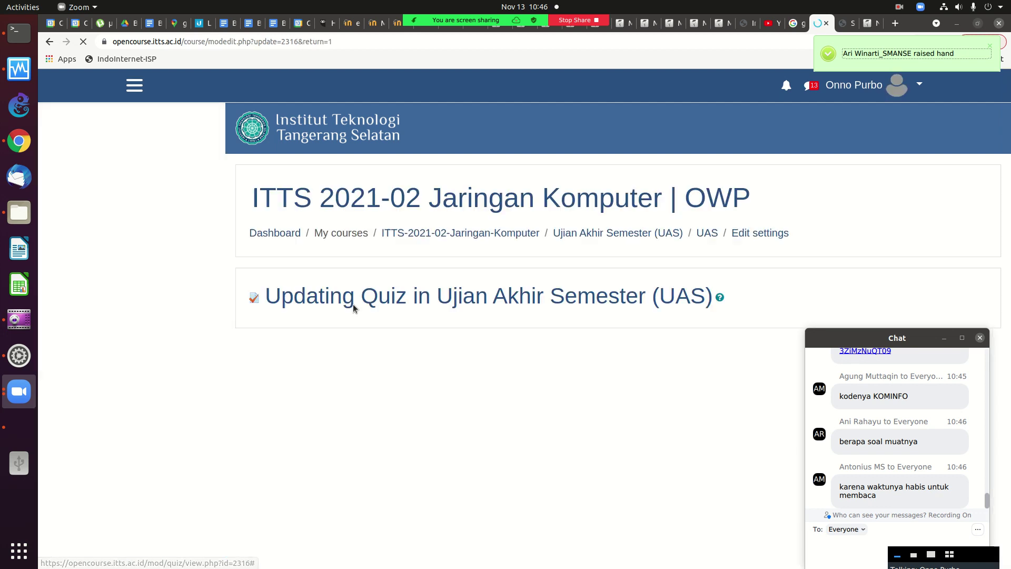
Expand the Timing section to review the UAS quiz's 4-hour time limit.
drag(1002, 182, 971, 292)
scroll(632, 338, up, 3)
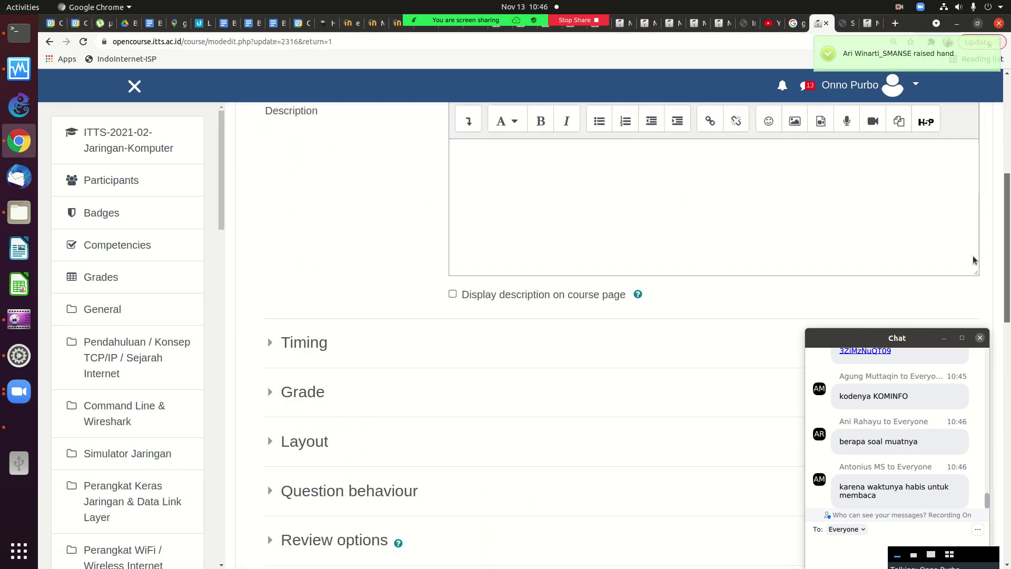
scroll(224, 381, down, 2)
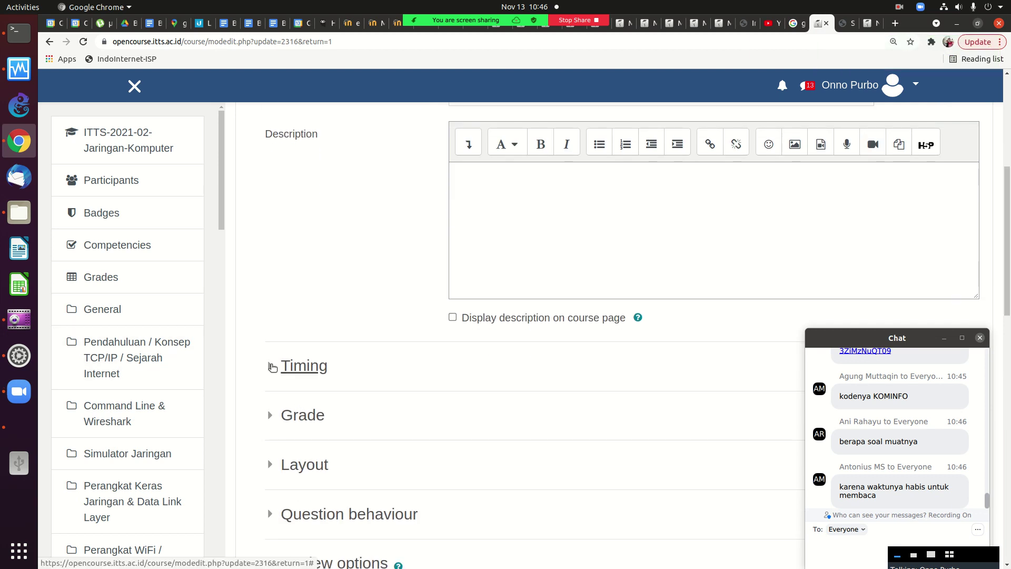
click(297, 367)
drag(1004, 274, 1004, 290)
scroll(569, 279, down, 3)
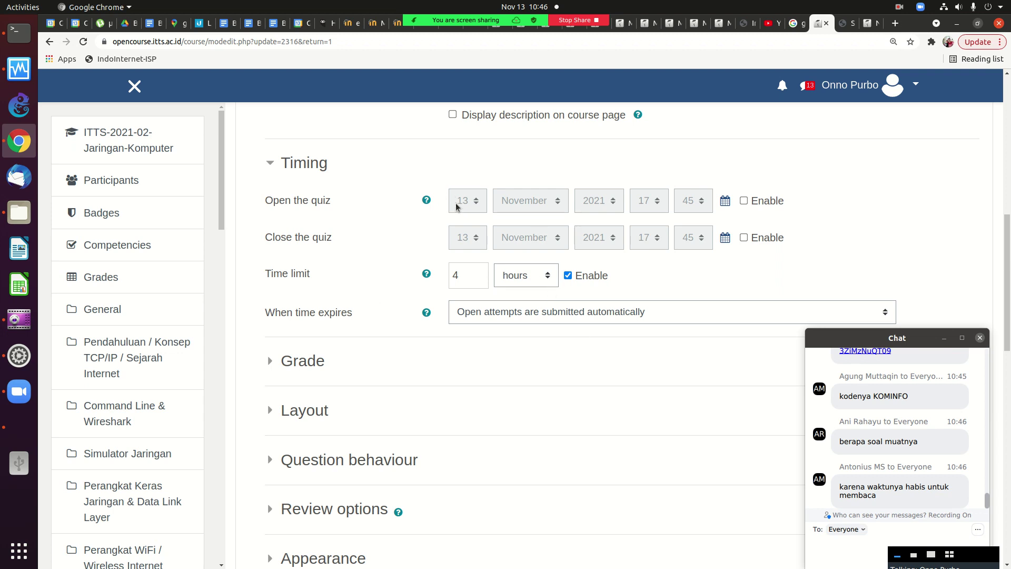
Expand the Grade section, keep Highest grade as the grading method, and return to the top.
click(275, 363)
scroll(658, 282, down, 5)
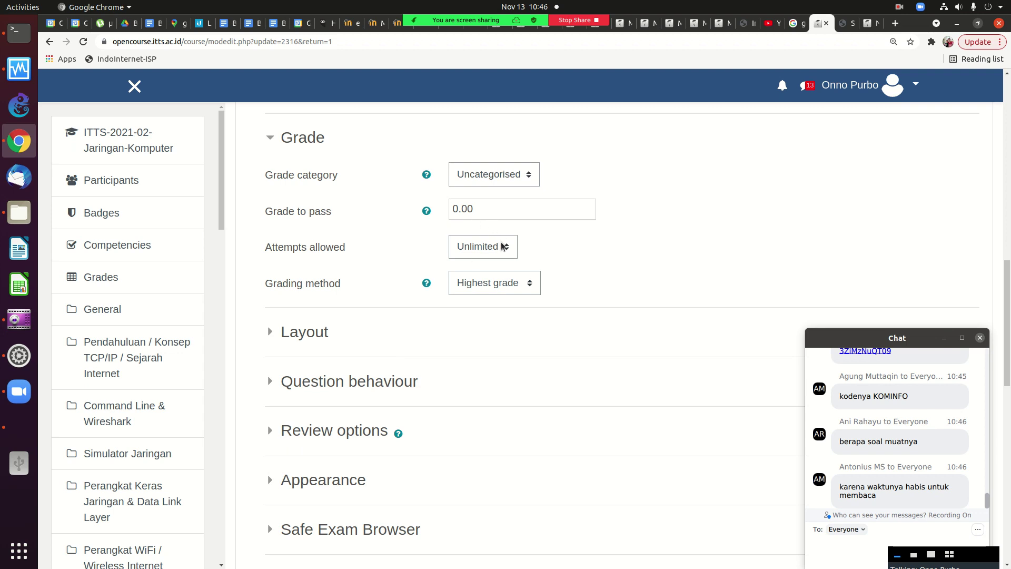
click(512, 283)
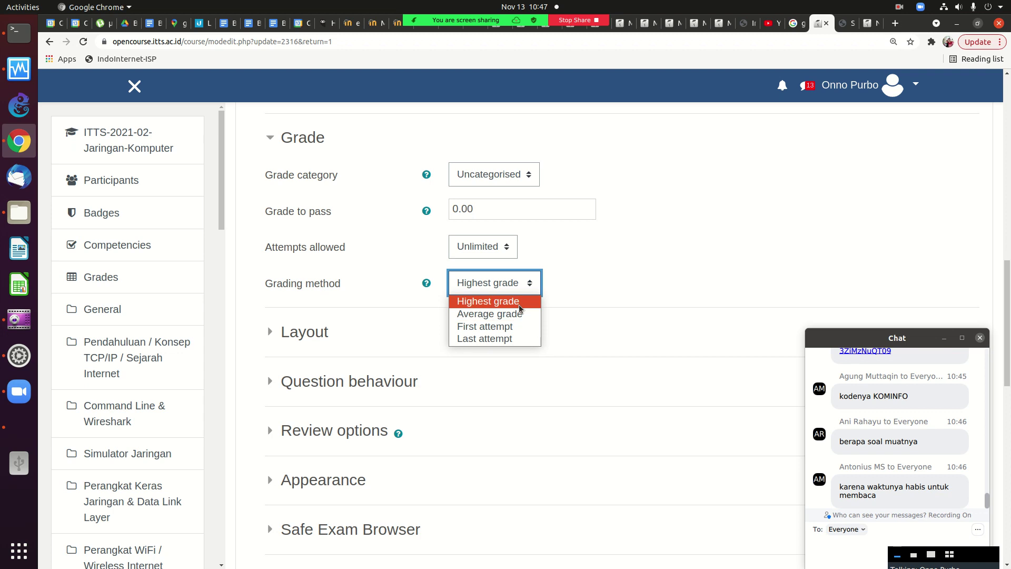
click(692, 223)
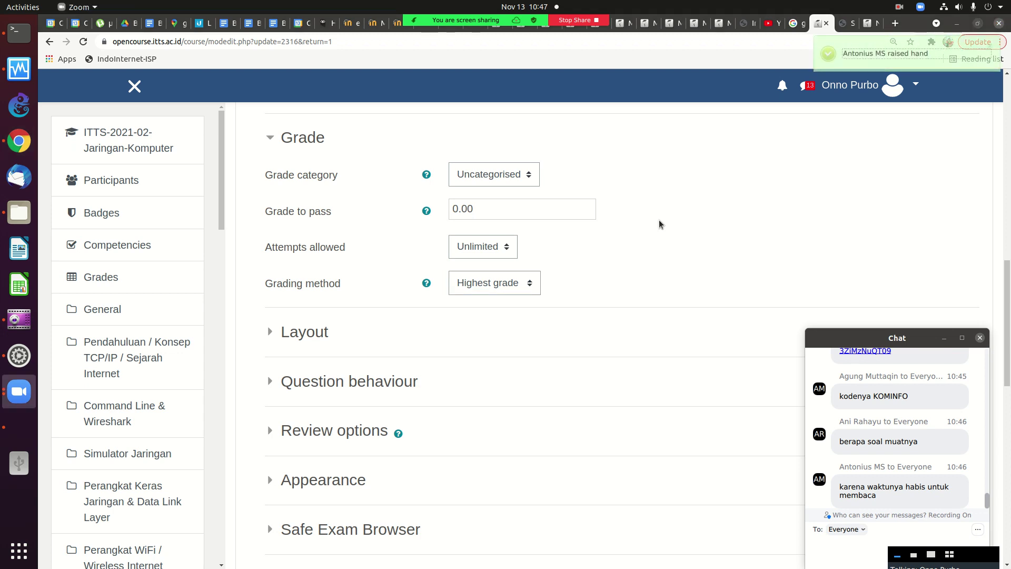
click(670, 204)
key(Home)
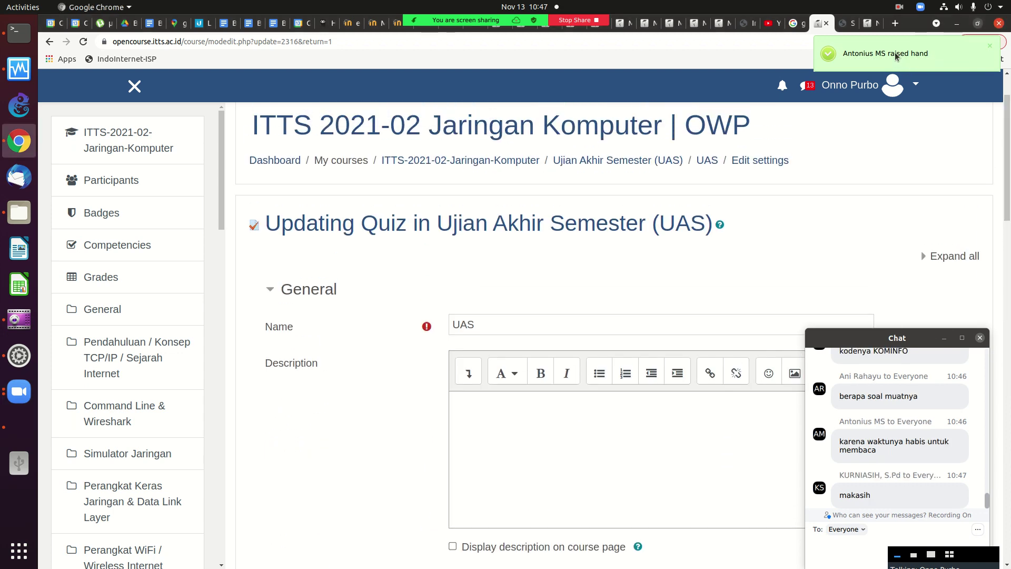
click(896, 56)
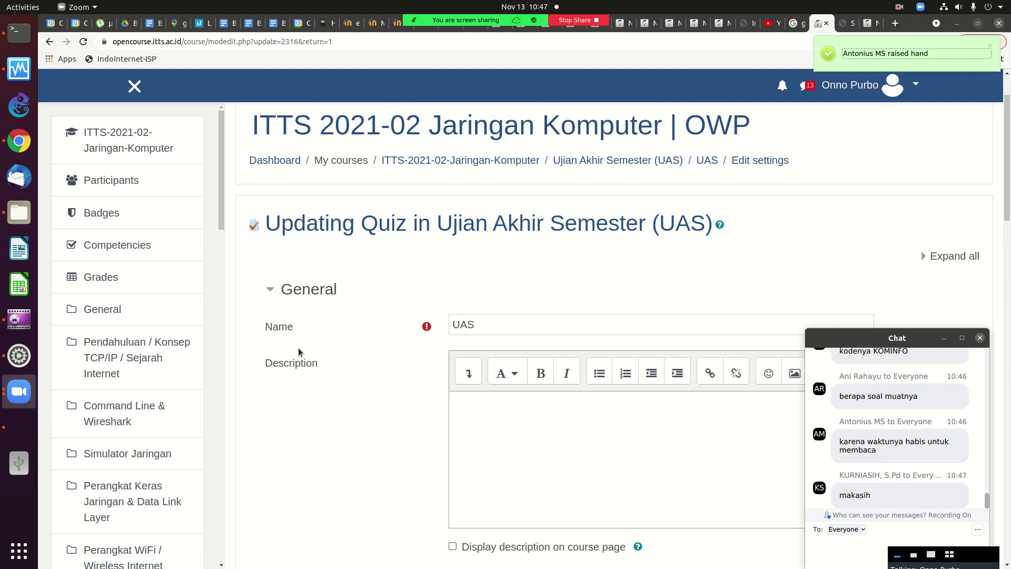
Stop sharing, raise the GNOME output volume slider, then share Desktop 1 in Zoom again.
click(588, 20)
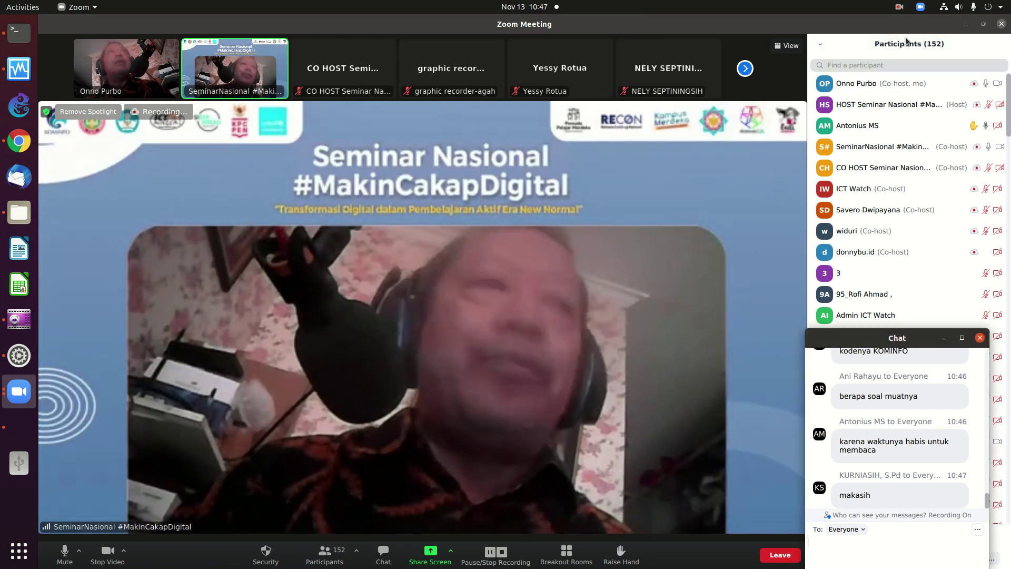
click(953, 8)
drag(937, 40, 976, 37)
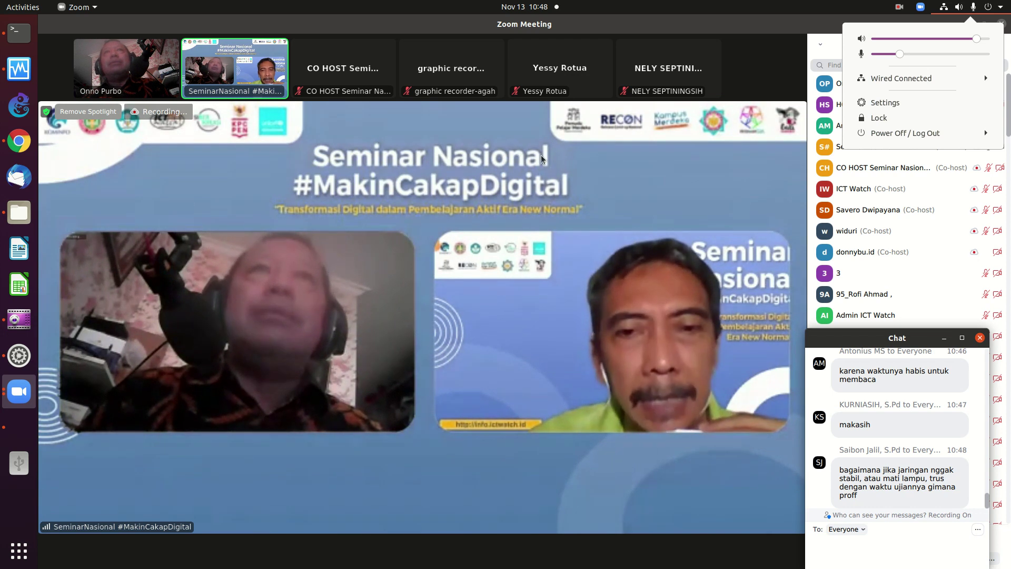
click(485, 510)
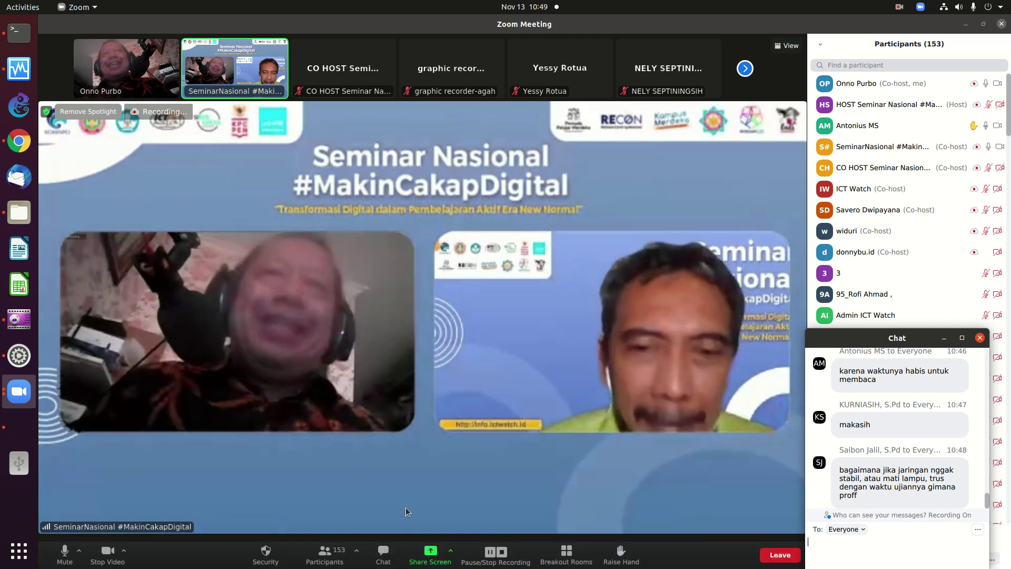
click(430, 558)
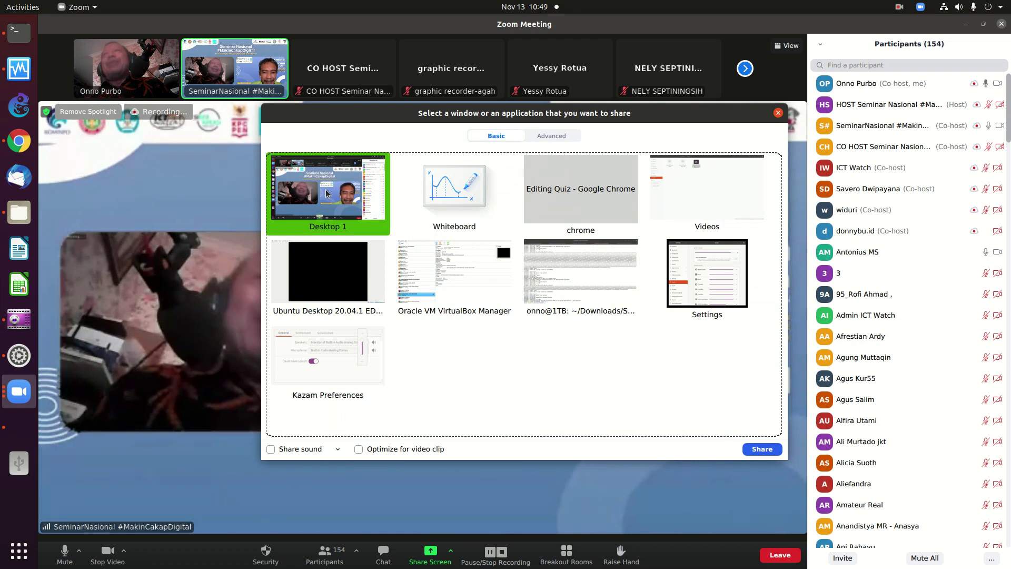
double_click(327, 192)
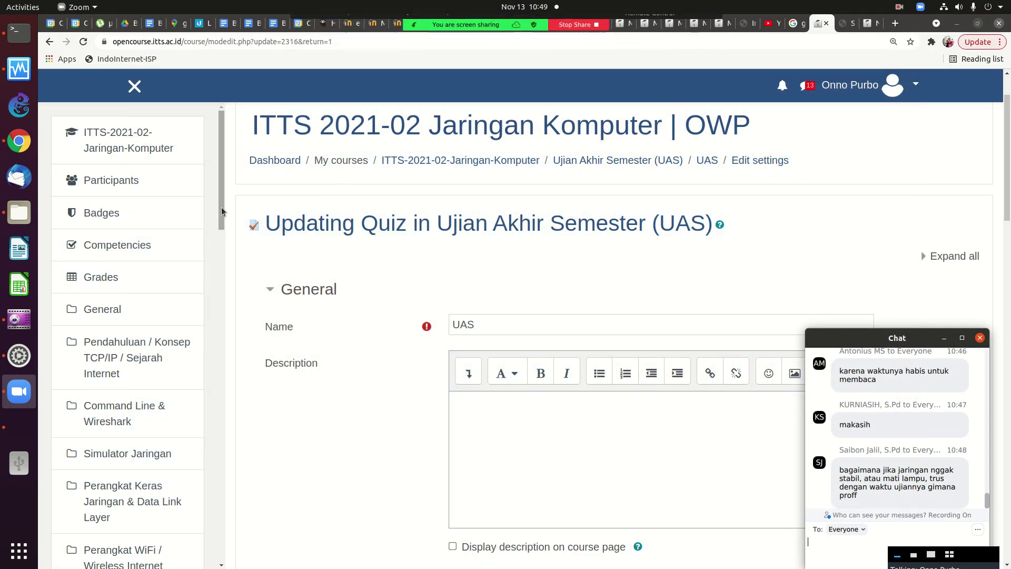
Go through the course gear menu's More... page to Question bank > Categories.
drag(1009, 147, 1009, 109)
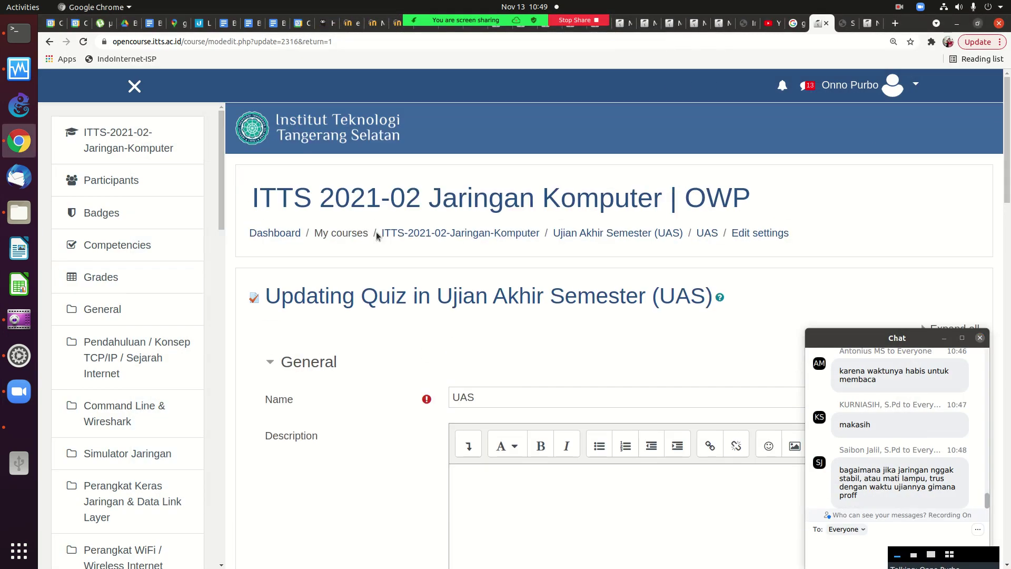
click(463, 232)
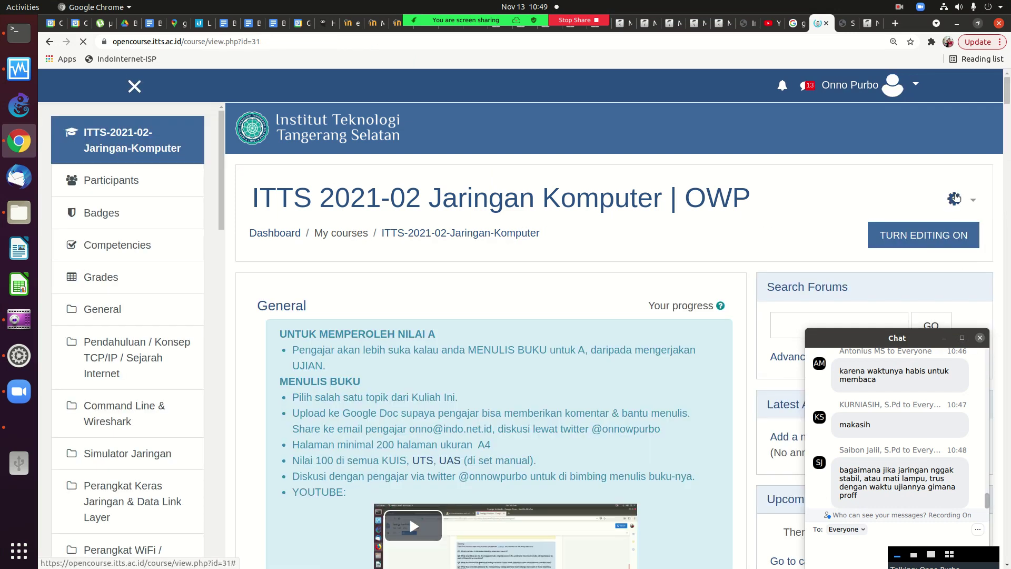
click(962, 200)
click(794, 226)
click(49, 42)
click(131, 85)
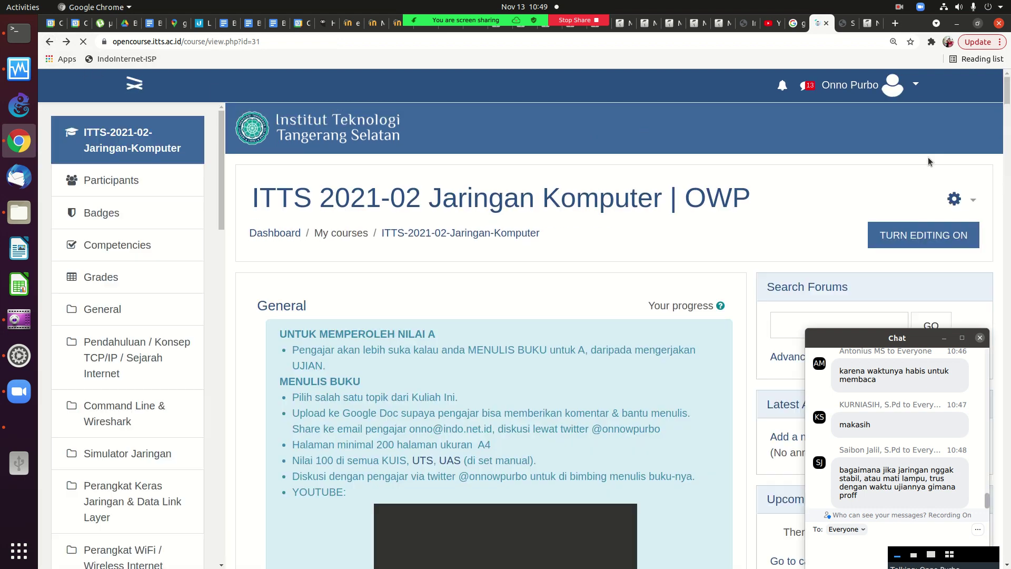
click(954, 199)
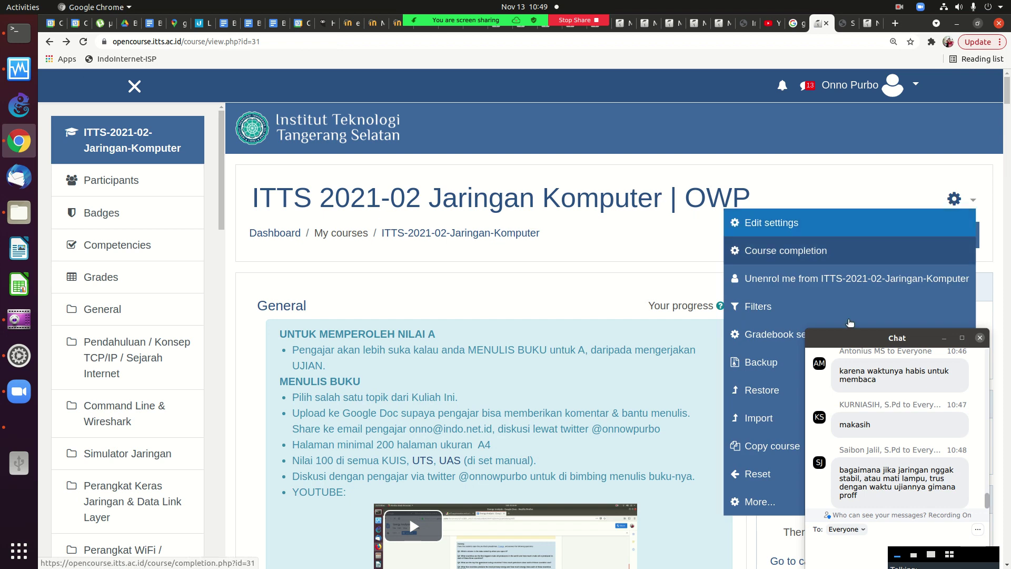
click(760, 501)
drag(905, 338, 975, 365)
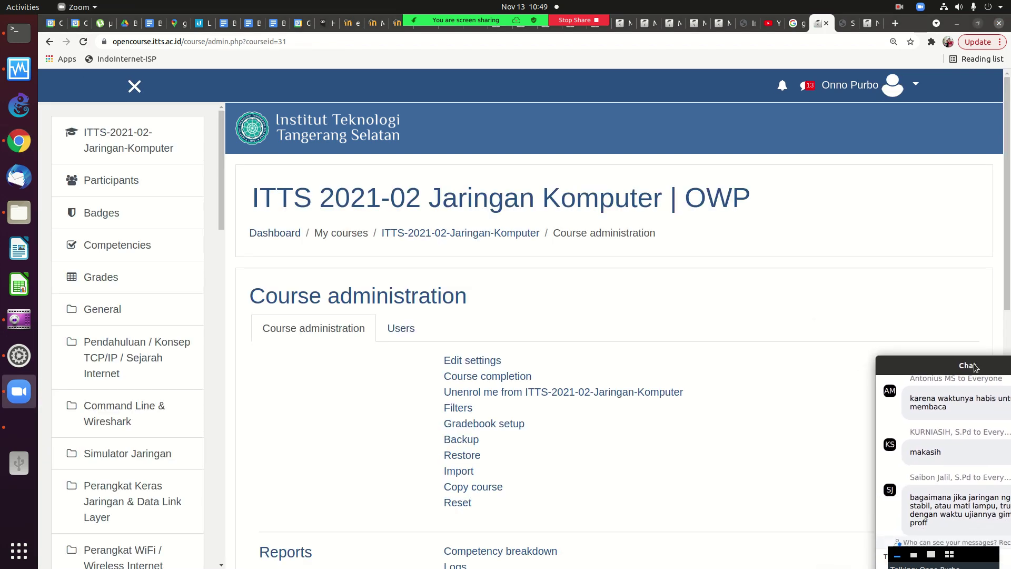
drag(1008, 194, 1007, 413)
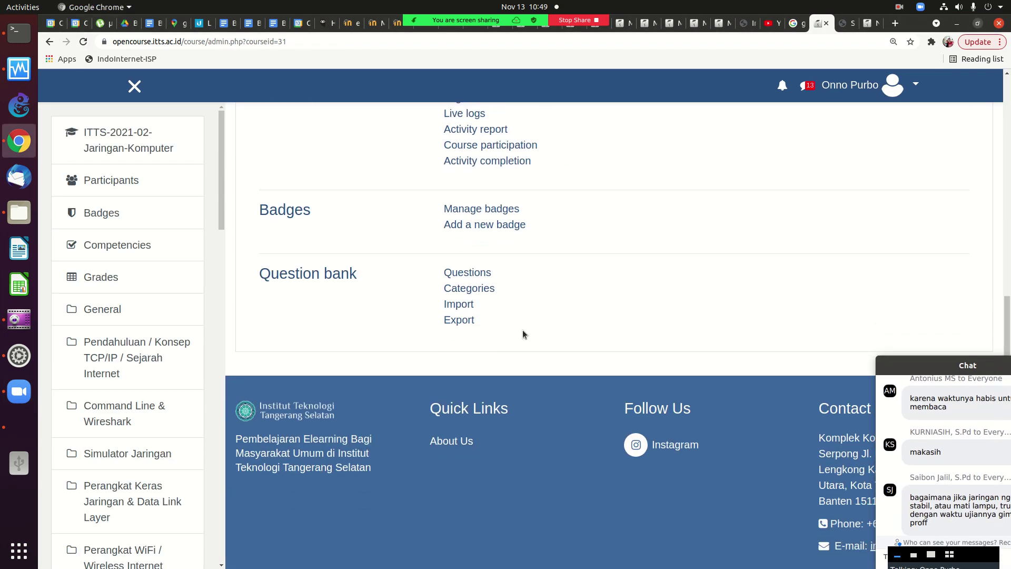
click(469, 288)
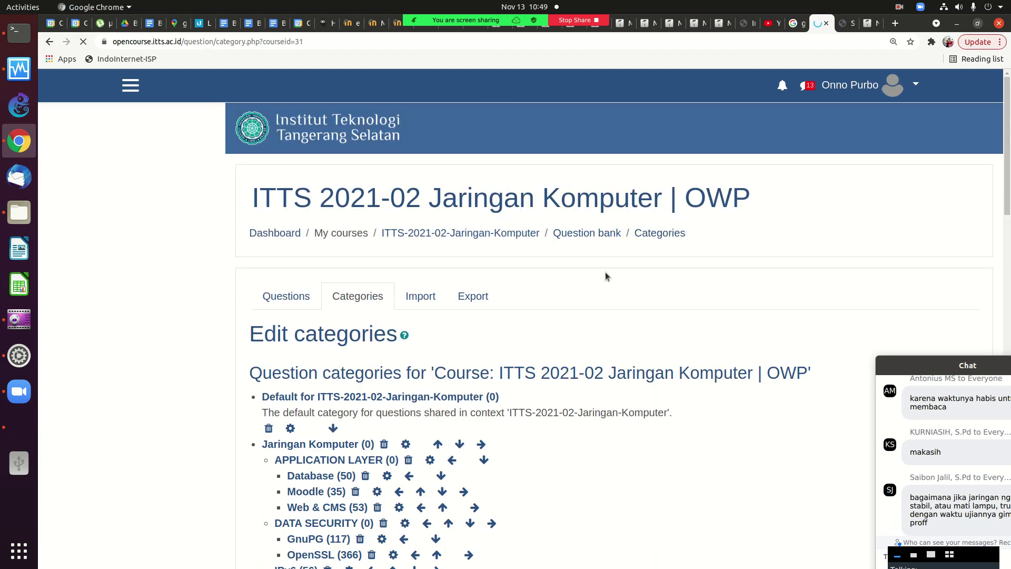
Scroll past the TEKNIK NETWORK SECURITY subcategories down to the Add category form.
scroll(1001, 138, down, 5)
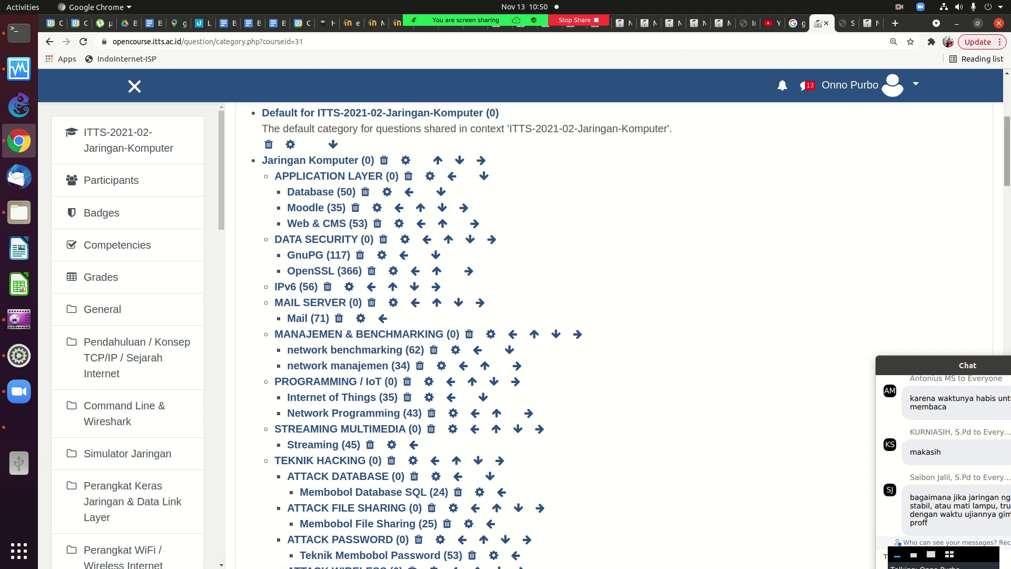
scroll(340, 201, down, 1)
scroll(293, 177, up, 1)
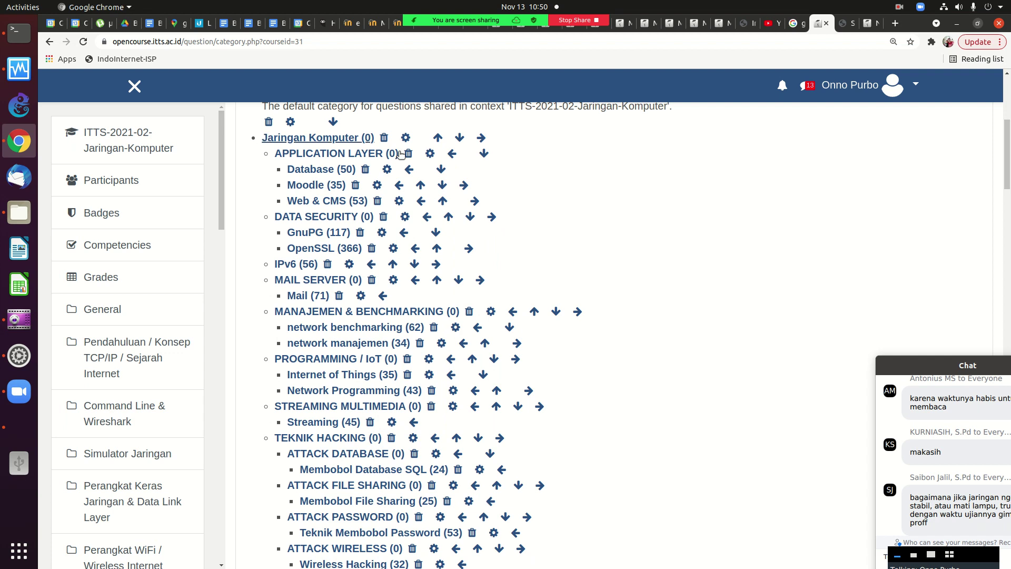
drag(1006, 158, 1000, 469)
Add a category named 'Database - GAMPANG' with APPLICATION LAYER as its parent.
click(653, 232)
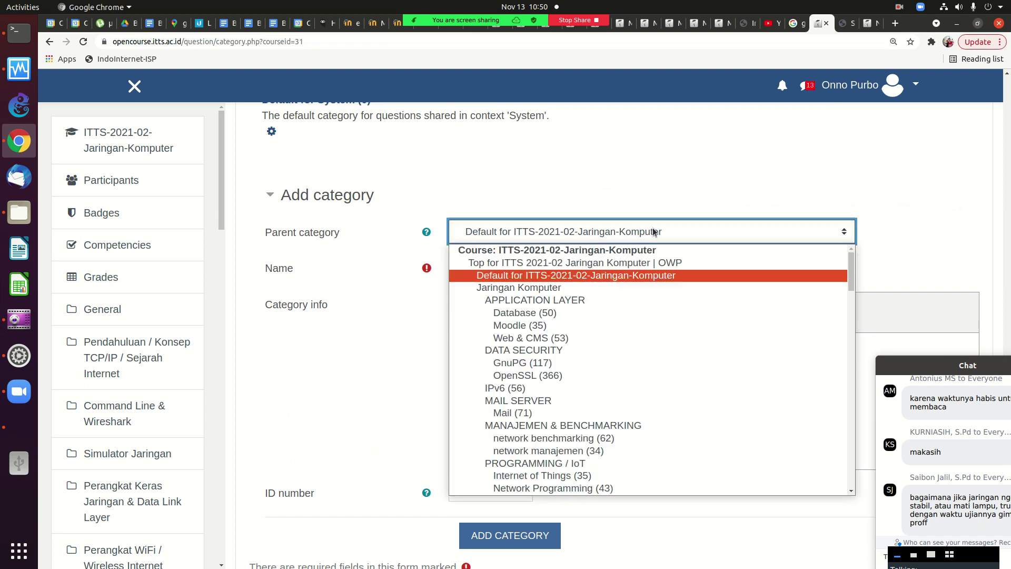
click(569, 299)
click(532, 262)
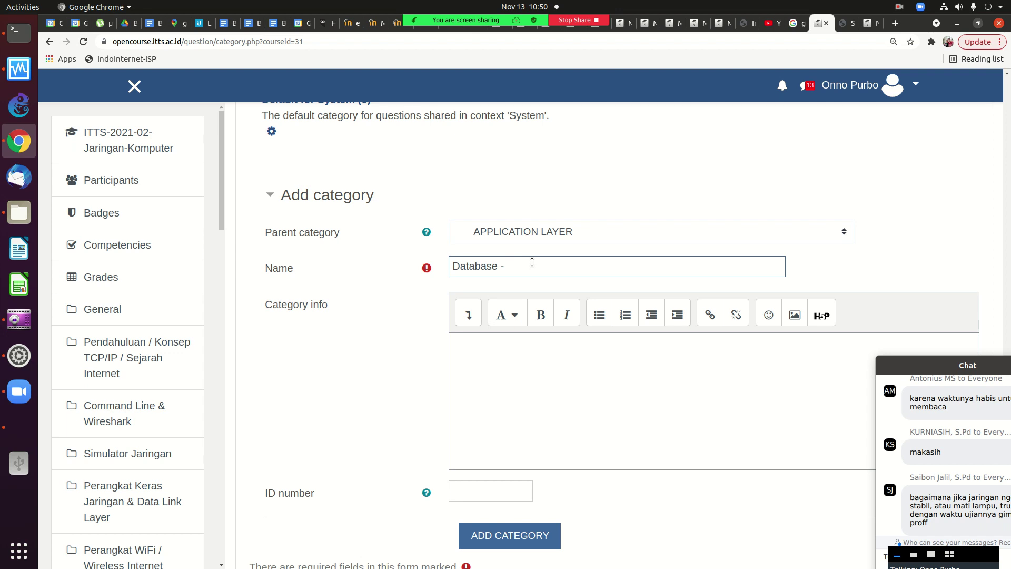
text(ANG)
click(522, 535)
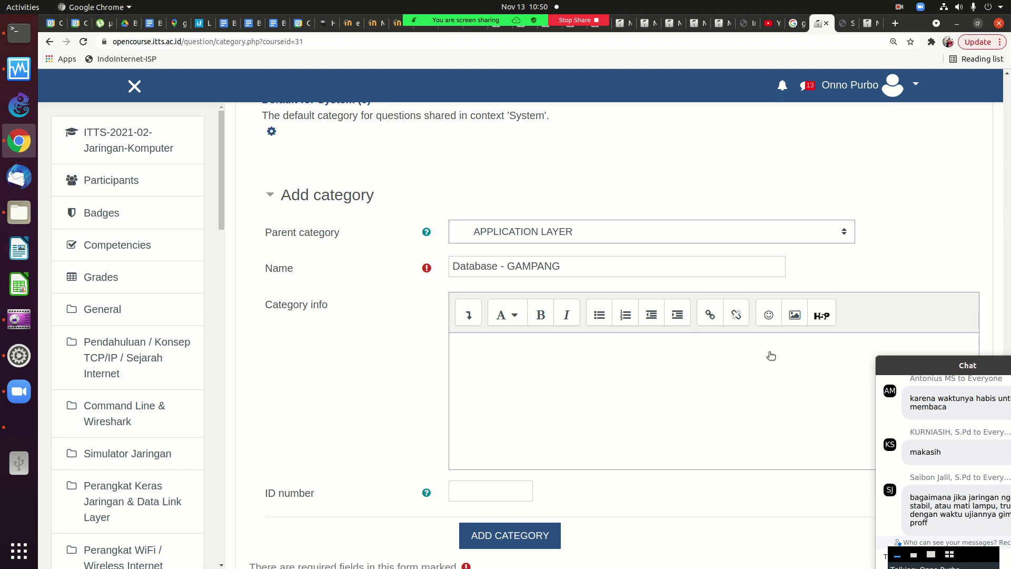
click(536, 533)
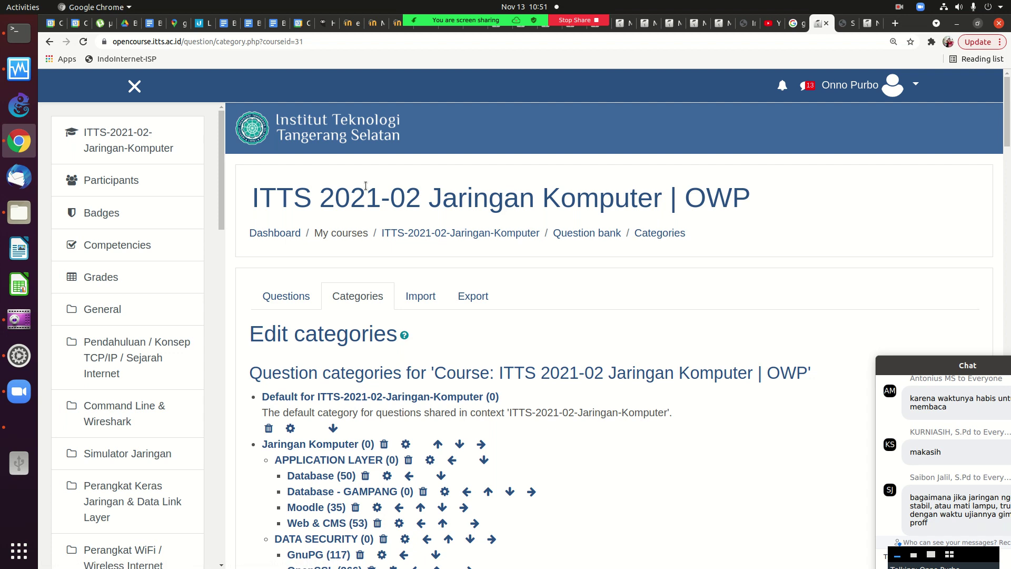
Scroll the Edit categories list to find Database - GAMPANG (0) beside Database (50).
drag(1003, 126, 1003, 151)
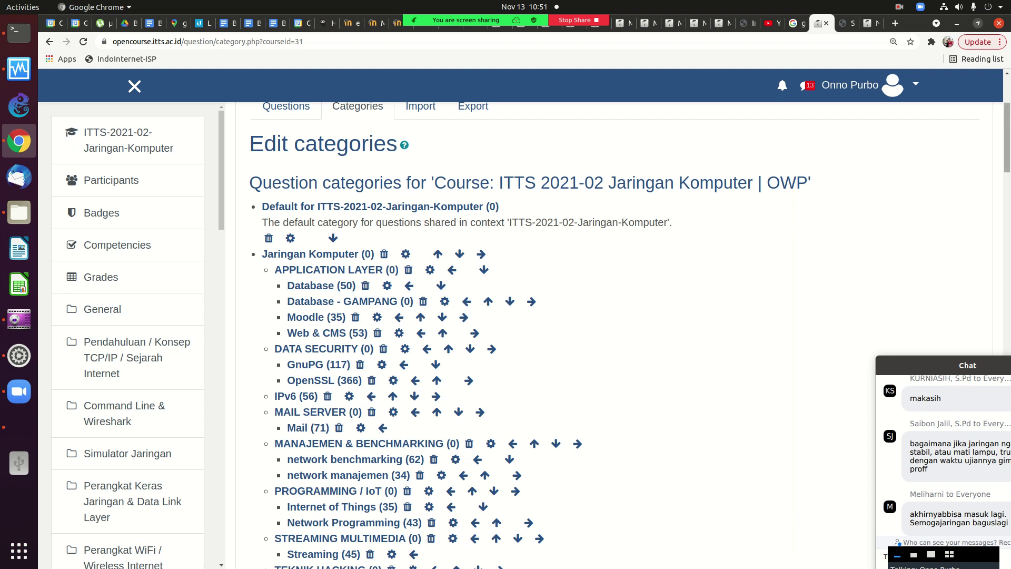
scroll(944, 96, up, 2)
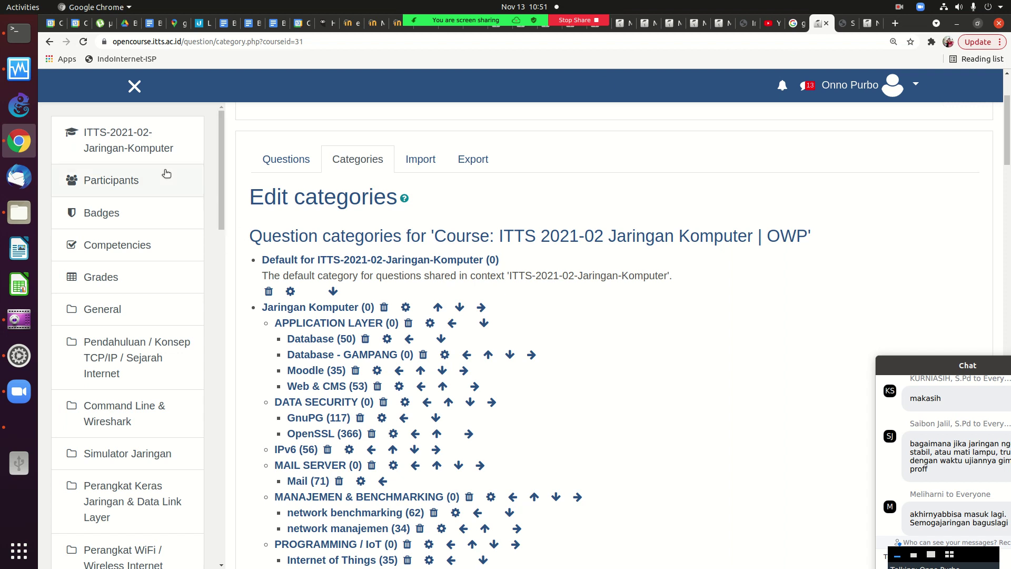
Go back to the ITTS 2021-02 Jaringan Komputer course page and turn editing on.
click(132, 147)
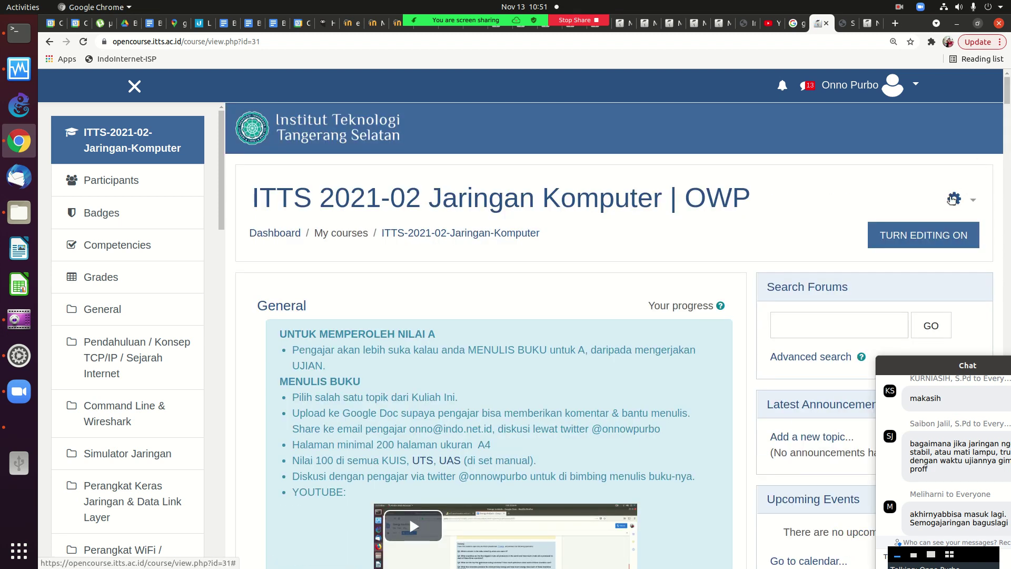
click(954, 199)
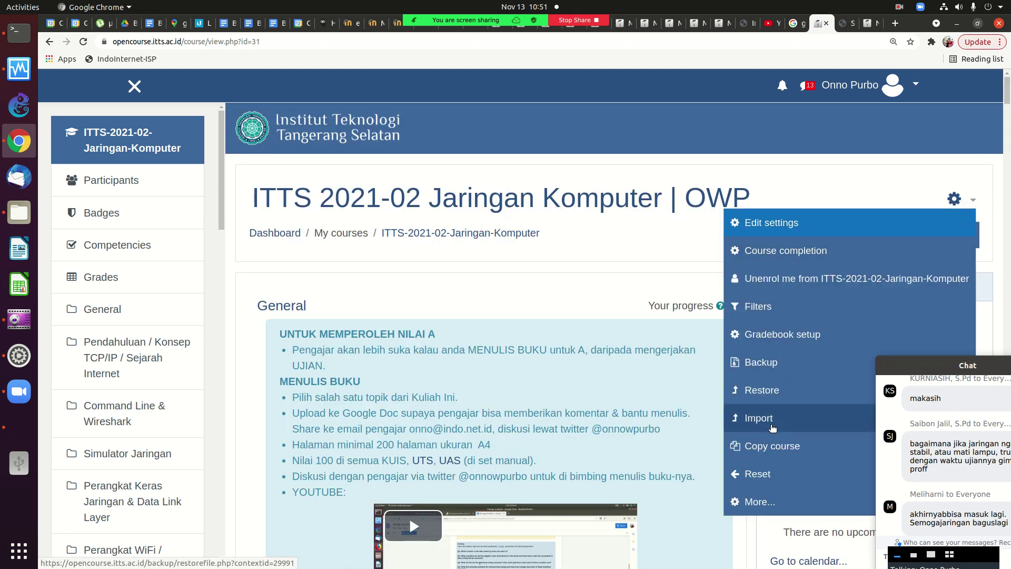
key(Escape)
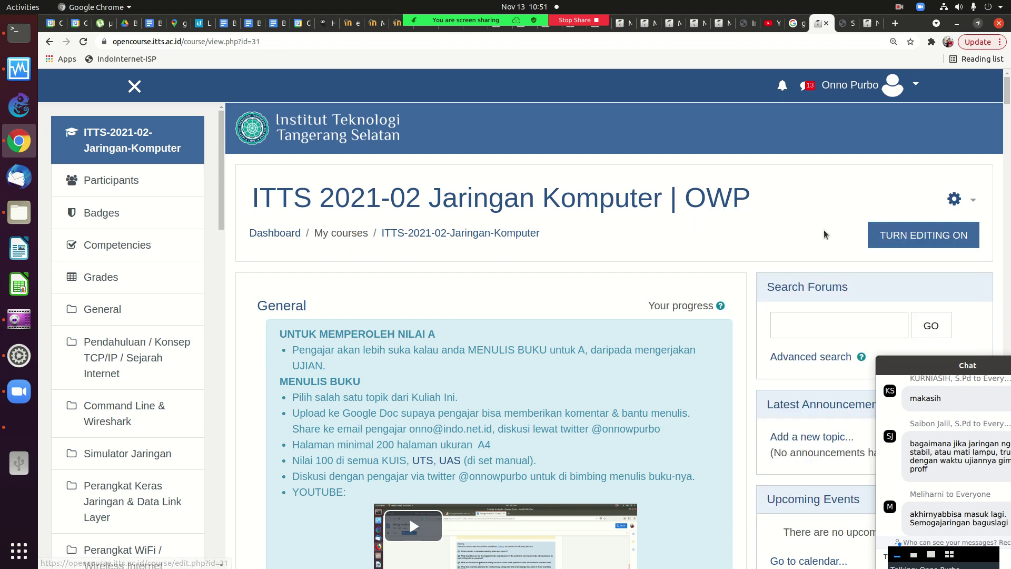
click(906, 241)
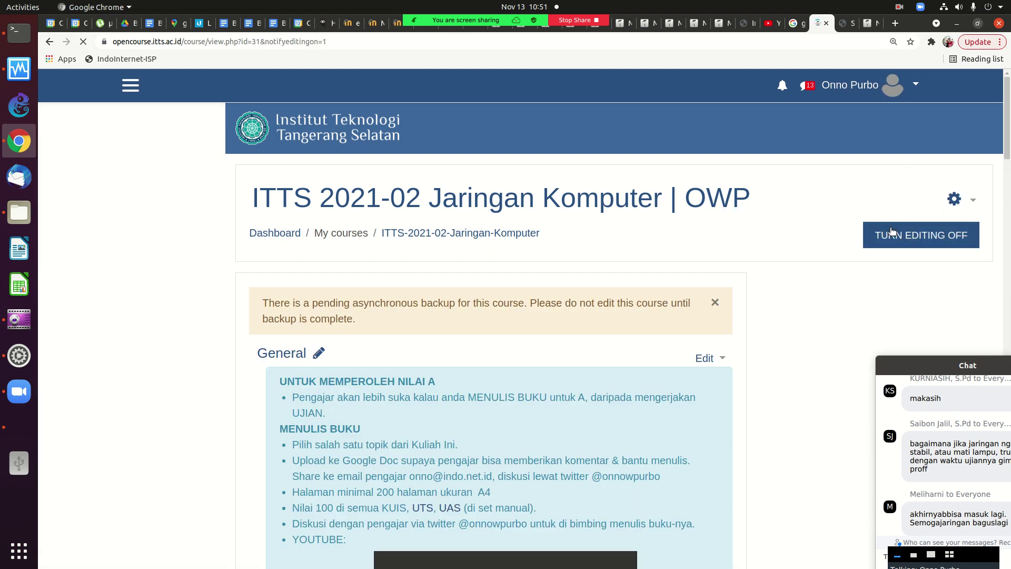
Scroll to the course bottom and add 1 new topic section after SERTIFIKAT.
click(1006, 287)
scroll(1005, 287, down, 20)
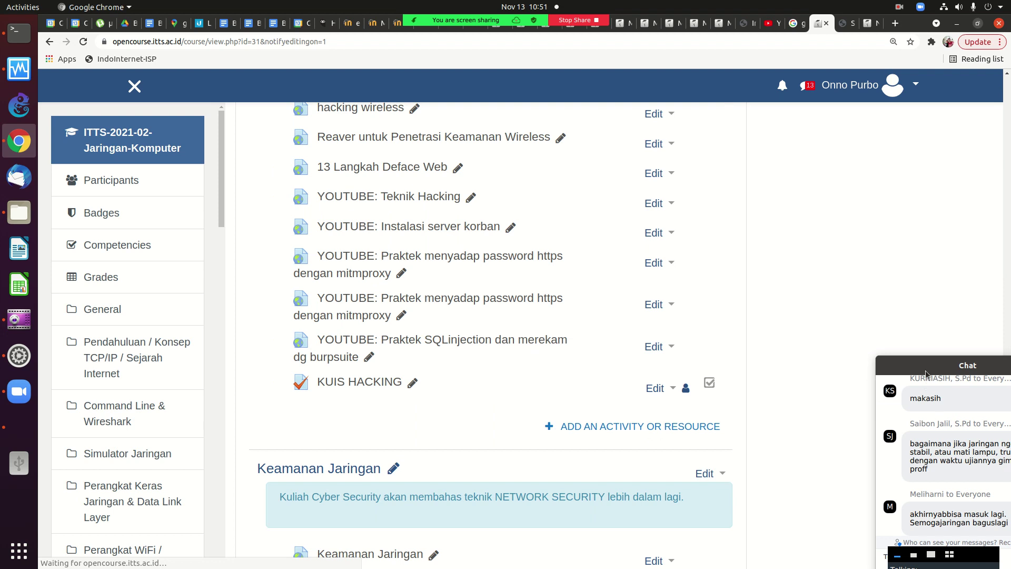
drag(855, 348, 843, 348)
drag(1008, 435, 1007, 526)
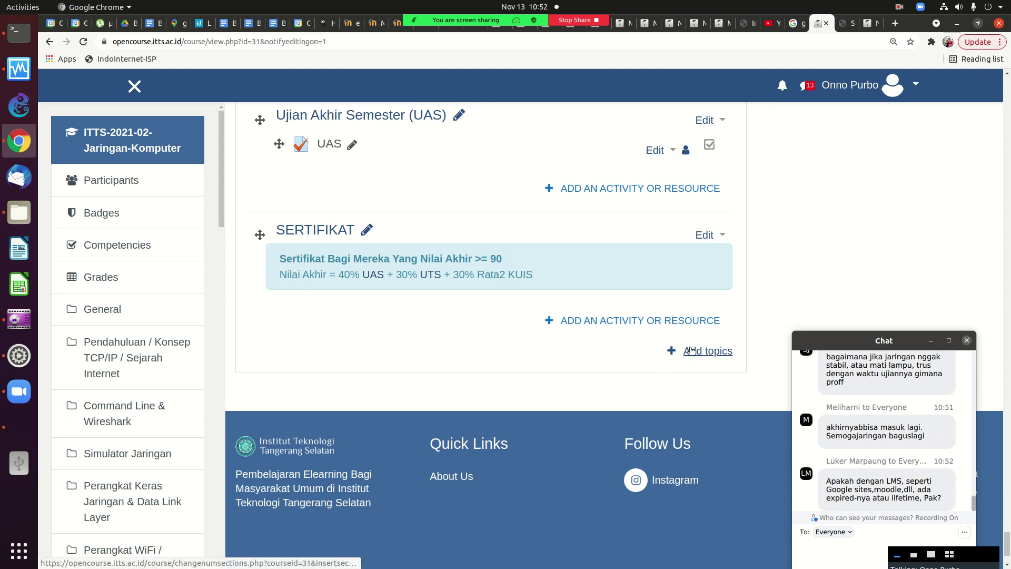
click(691, 349)
click(561, 203)
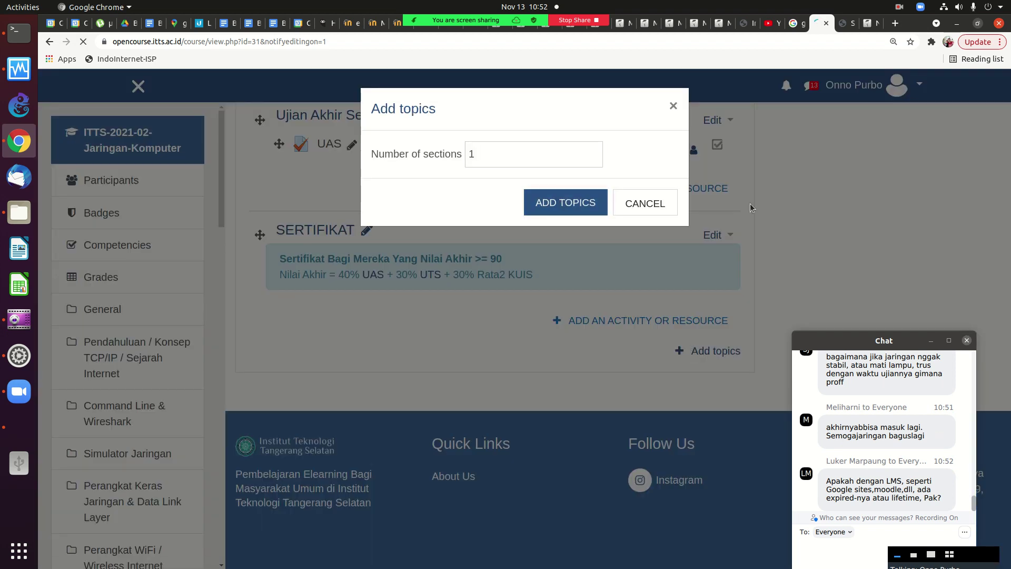